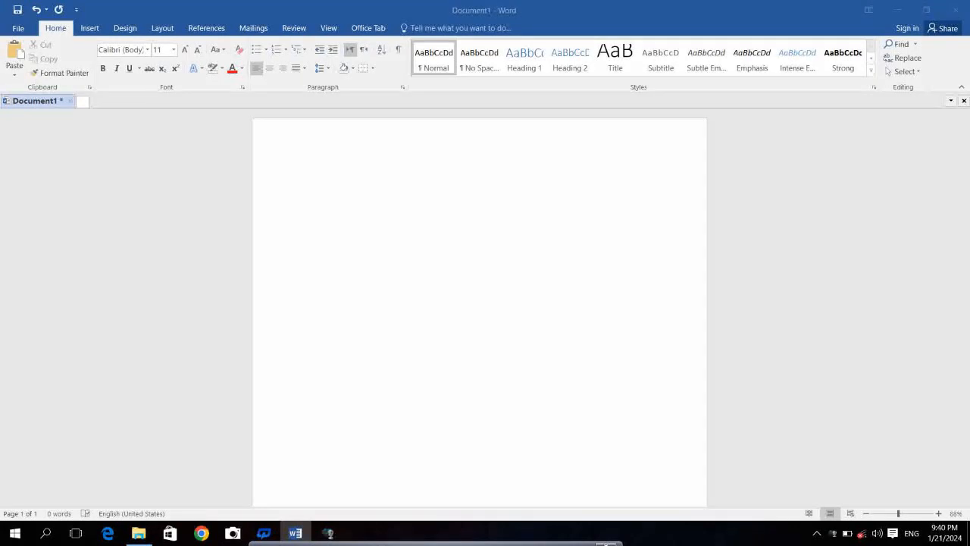
Fill the blank document with sample paragraphs using the =rand() function
type("=rand")
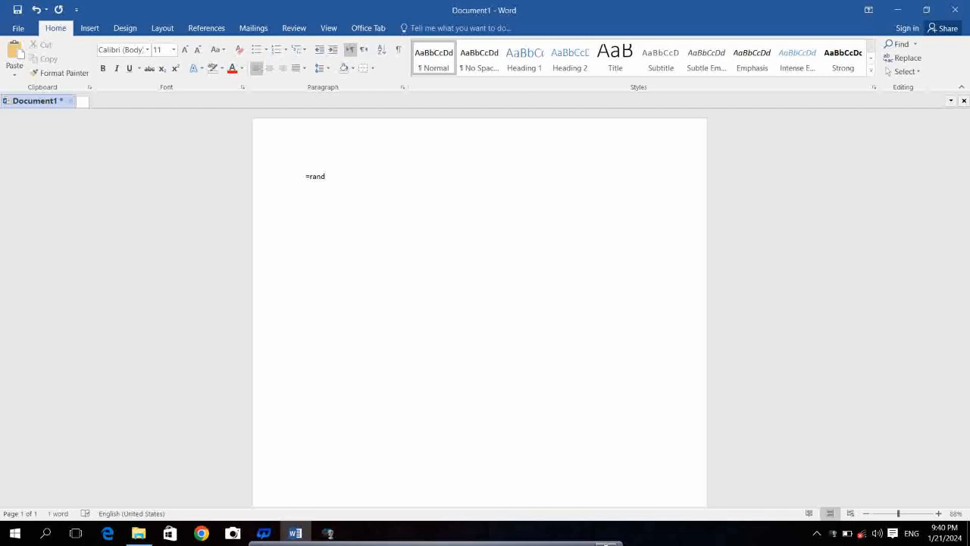
type("()")
key("Return")
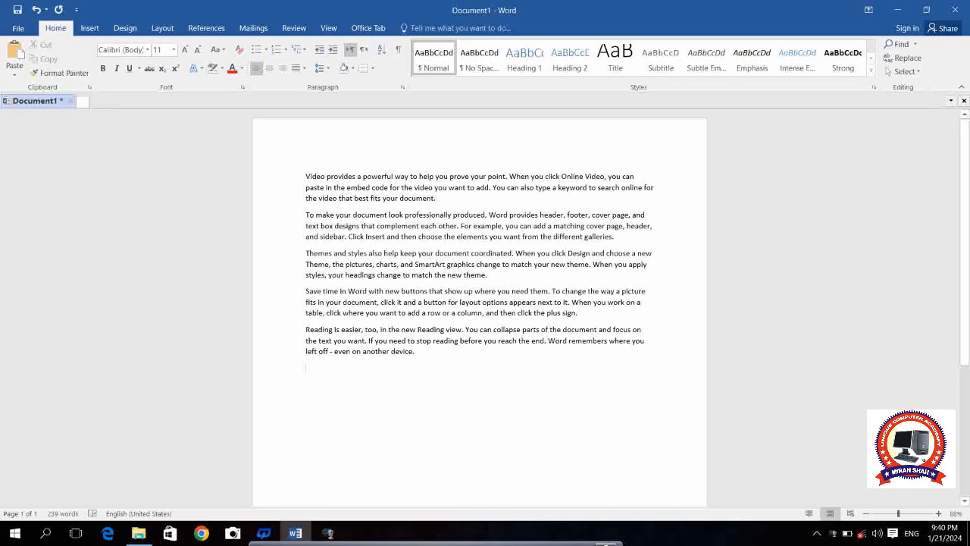
Practise selecting the first line, a single word, the first paragraph and the whole document, clearing the selection at the end
left_click(291, 177)
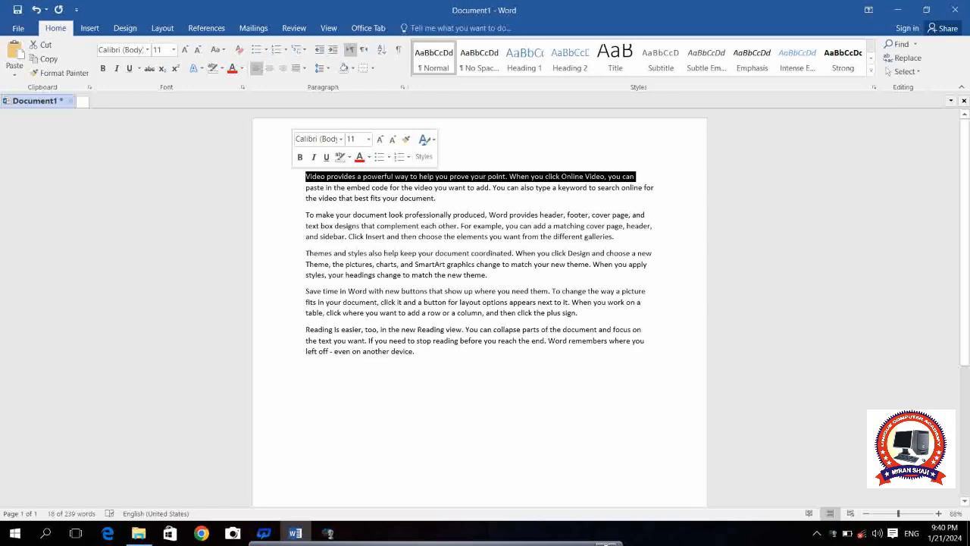
left_click(472, 253)
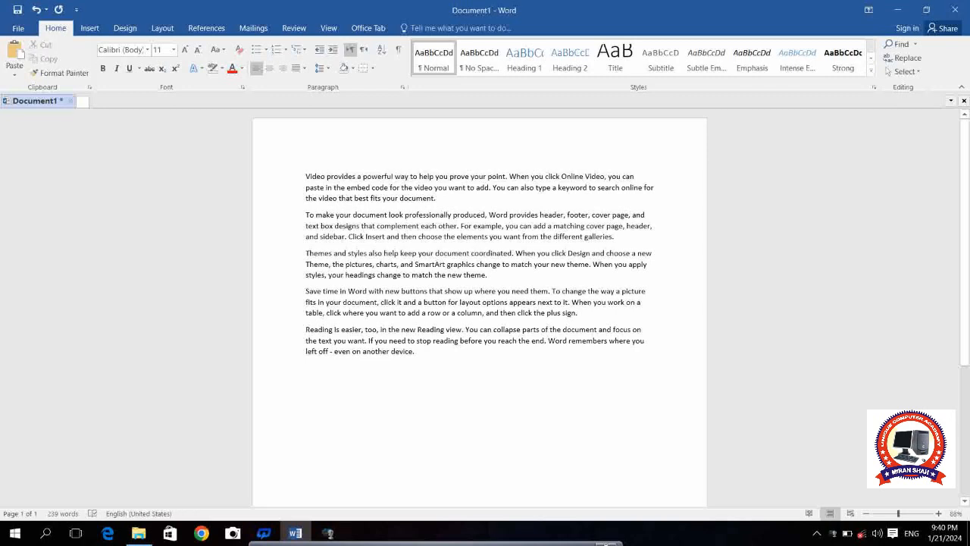
double_click(407, 176)
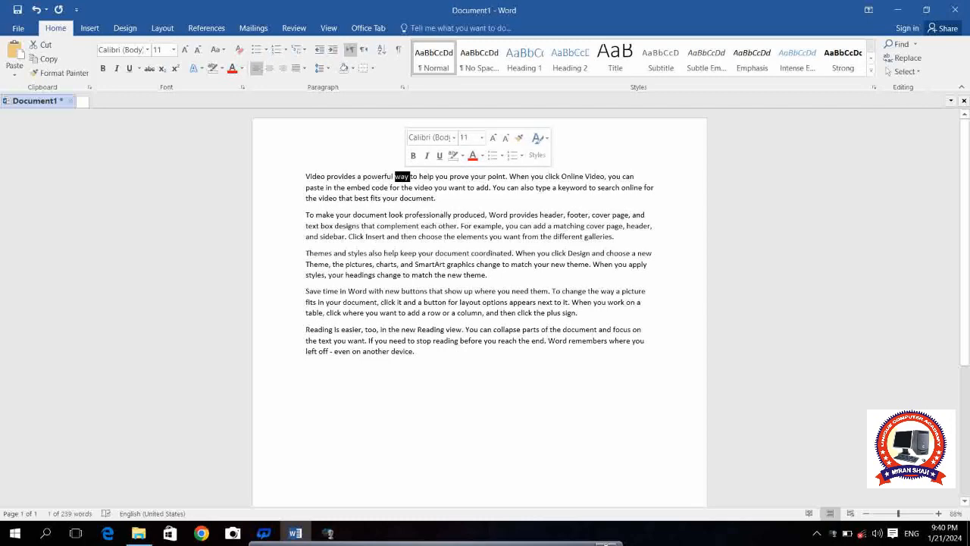
triple_click(394, 187)
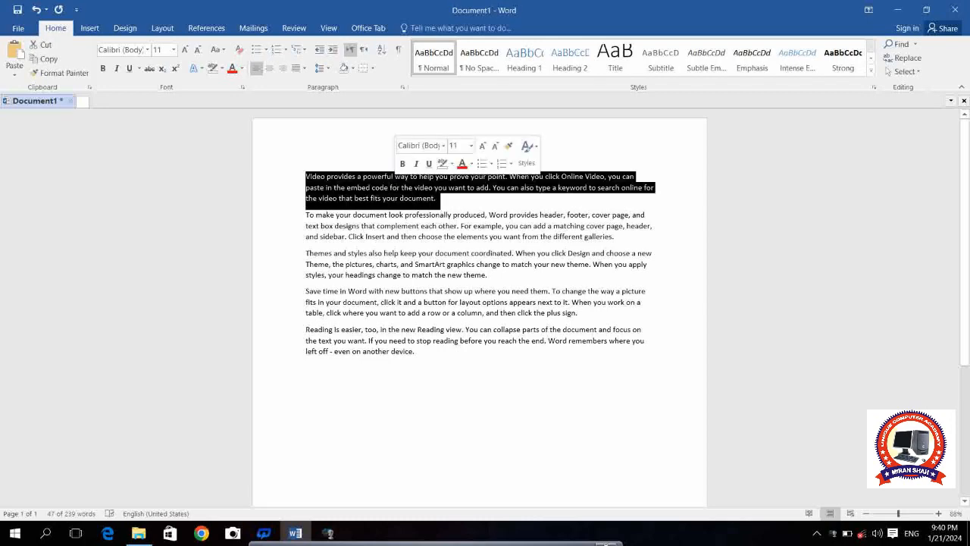
double_click(388, 264)
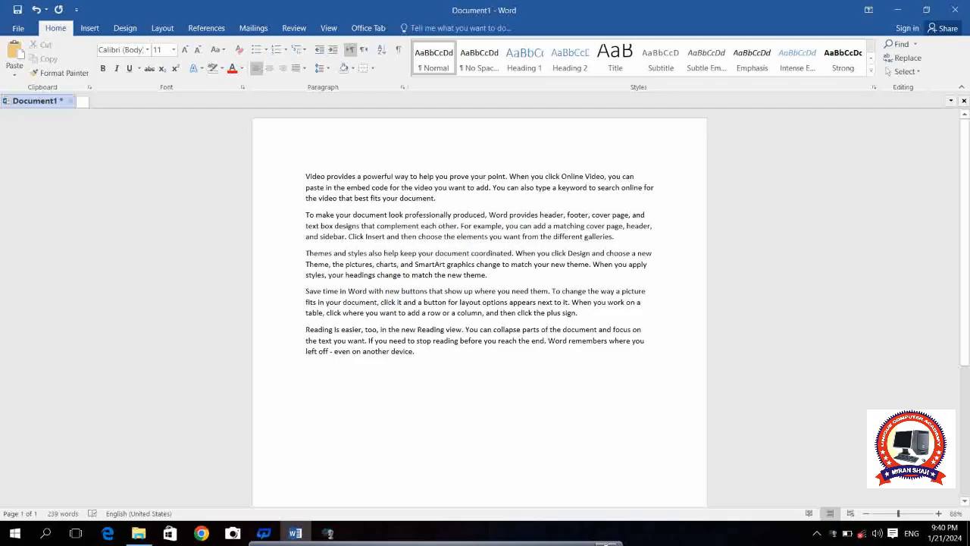
key("ctrl+a")
left_click(423, 291)
Copy the first paragraph, "Video provides a powerful way...", and paste it below the last paragraph
left_click_drag(437, 199, 306, 177)
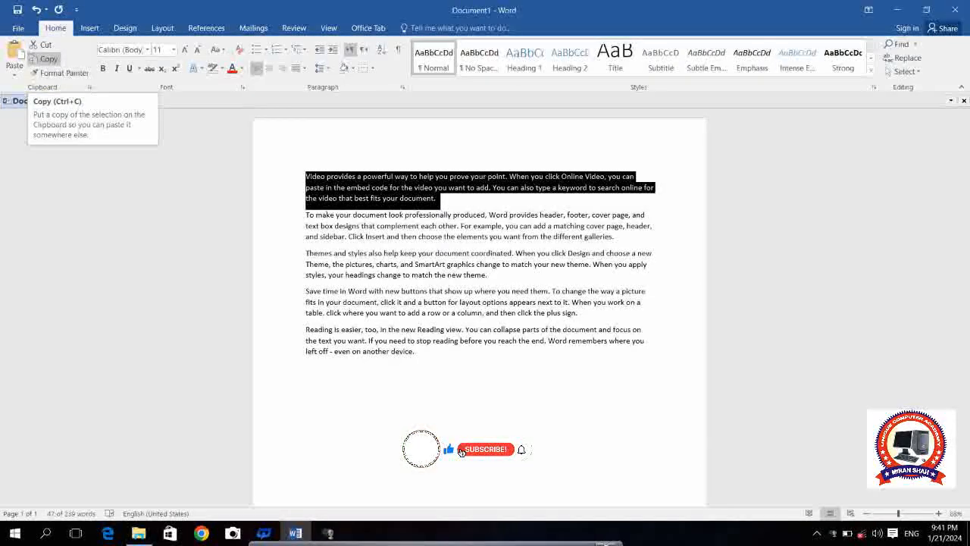
left_click(47, 59)
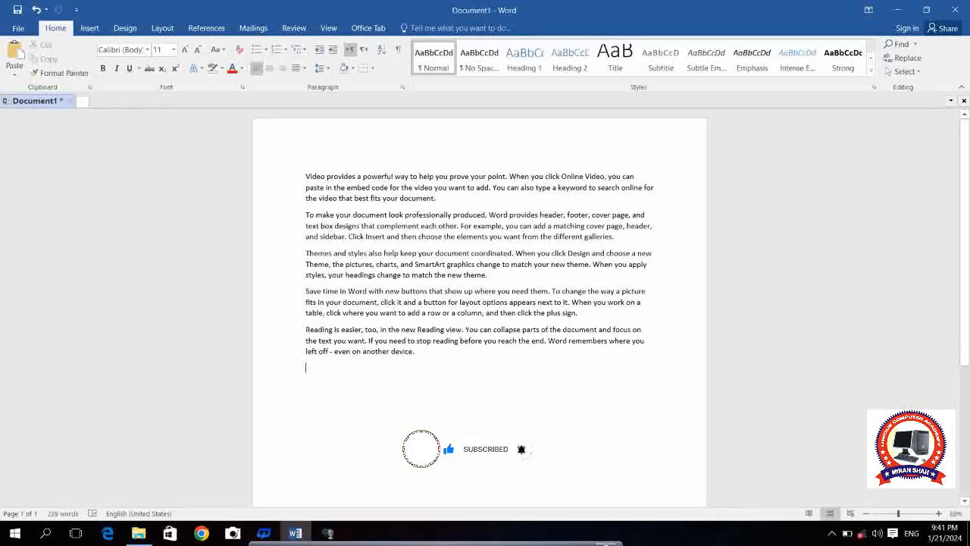
key("ctrl+v")
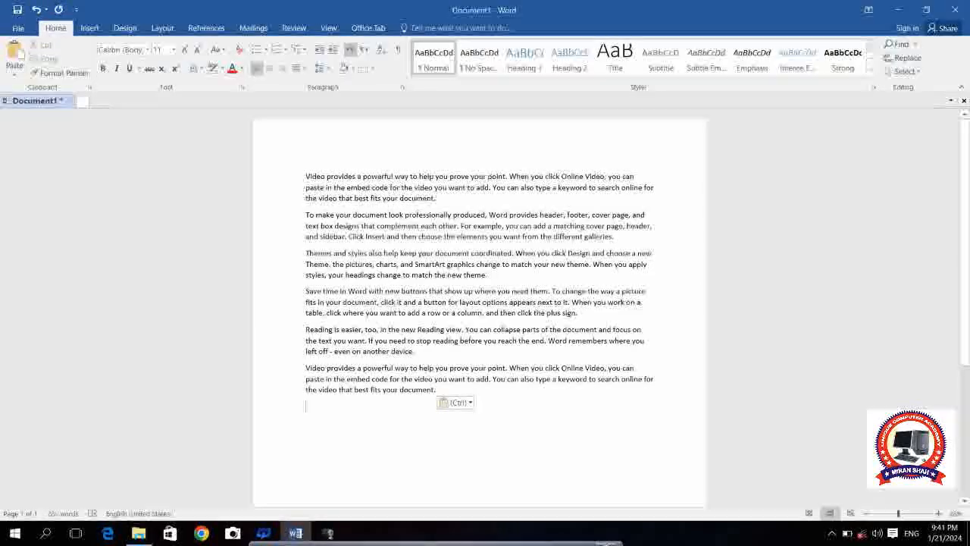
Cut the opening "Video provides..." paragraph and paste it at the end of the document
left_click_drag(437, 198, 306, 178)
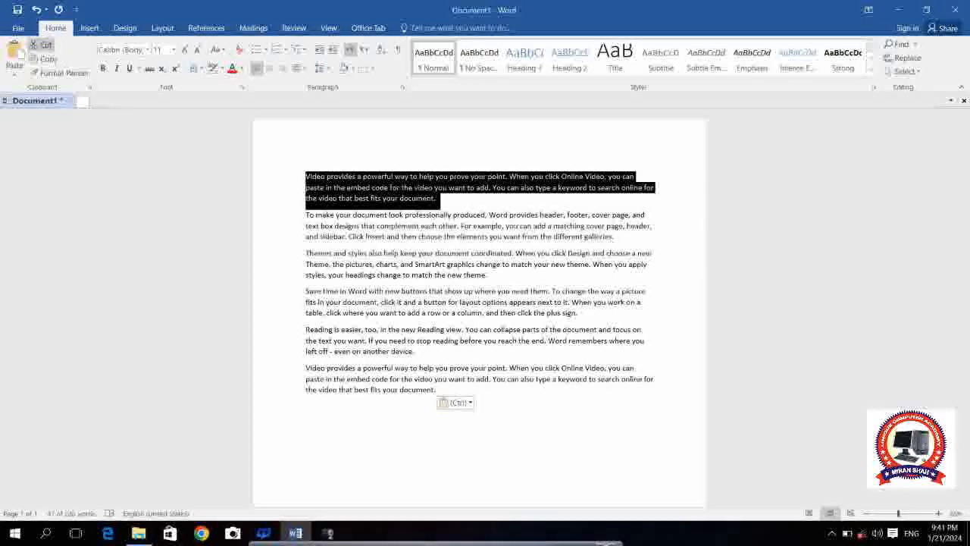
key("Delete")
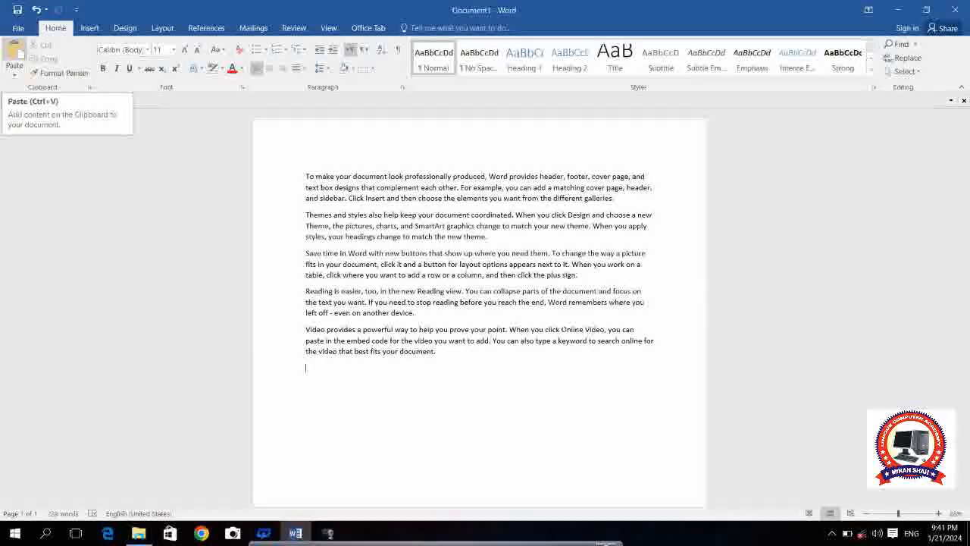
left_click(15, 56)
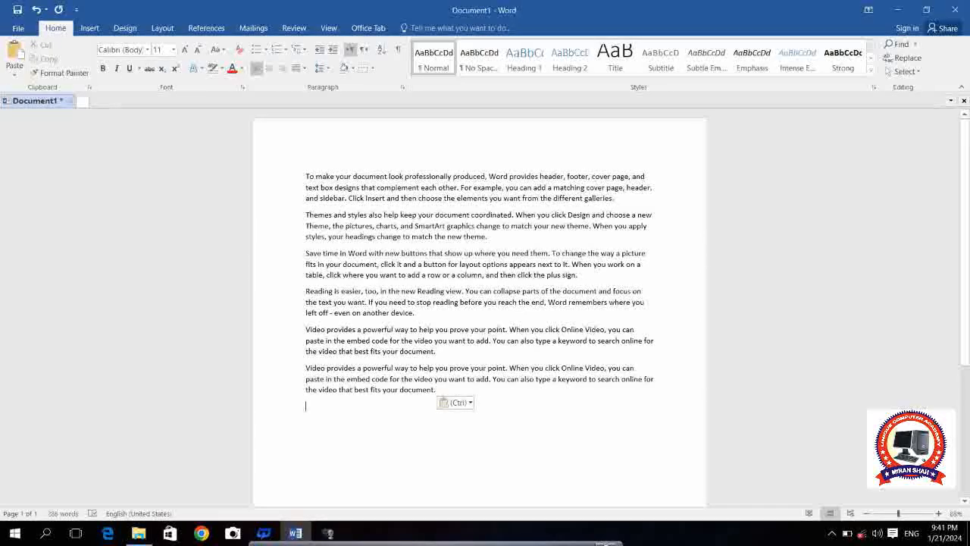
Try bold and italic formatting on the first line of the document
left_click(288, 177)
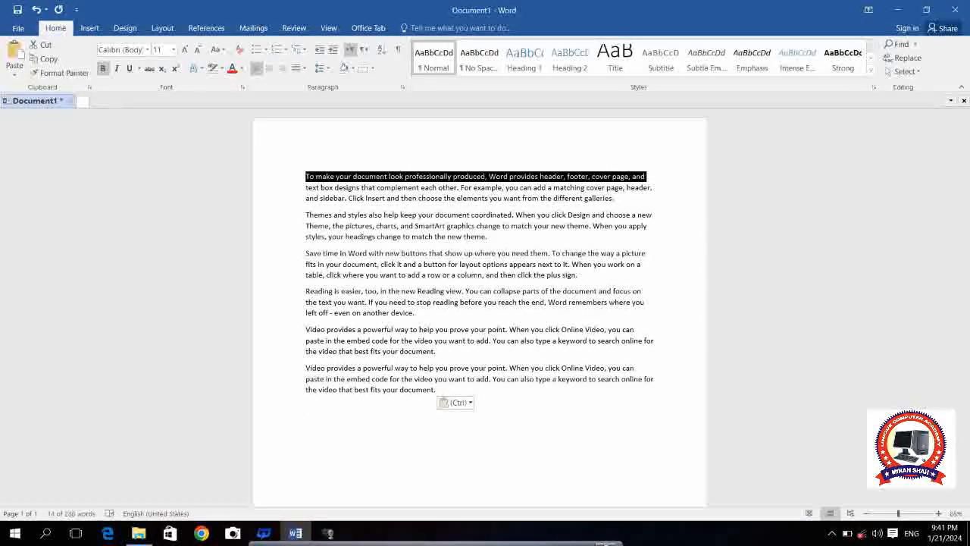
key("ctrl+b")
left_click(116, 68)
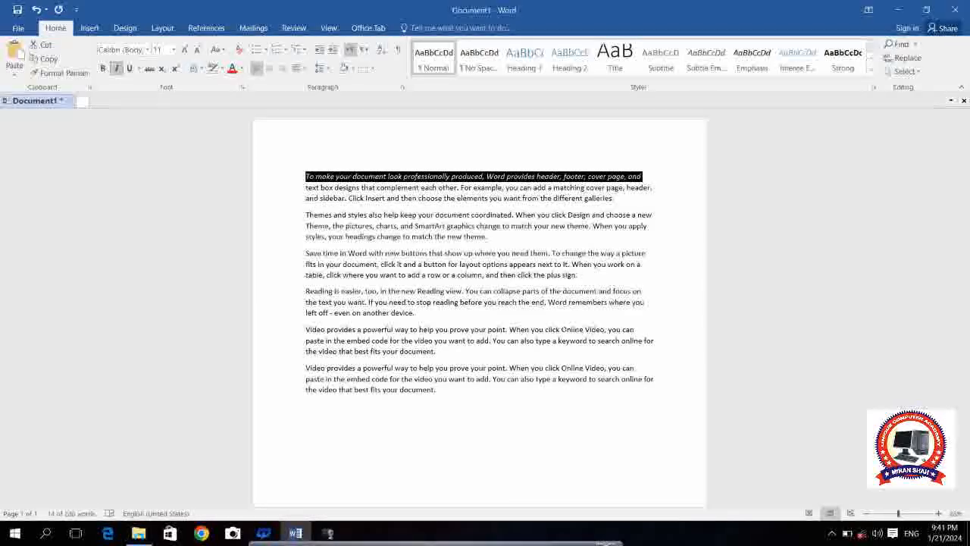
key("ctrl+i")
Try underlining the first line with a red underline colour
key("ctrl+u")
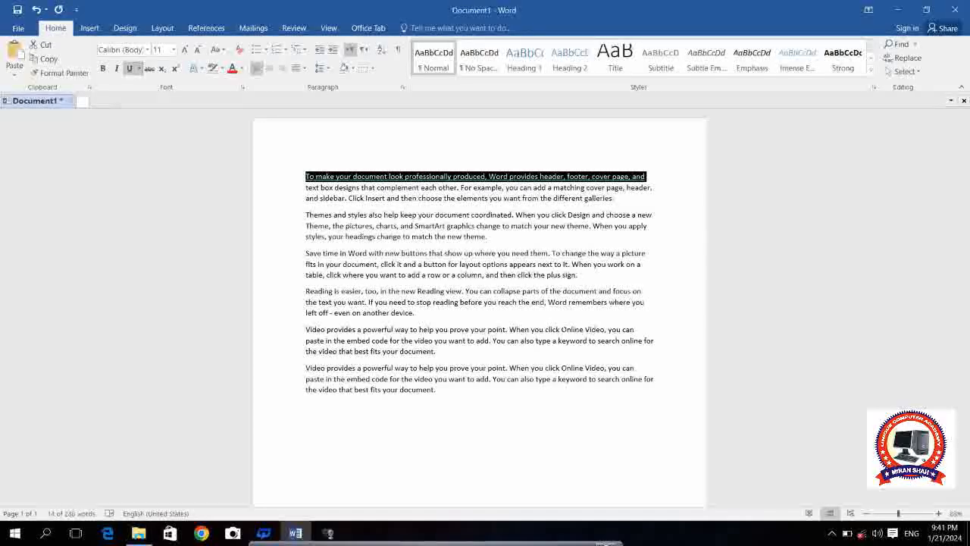
left_click(139, 69)
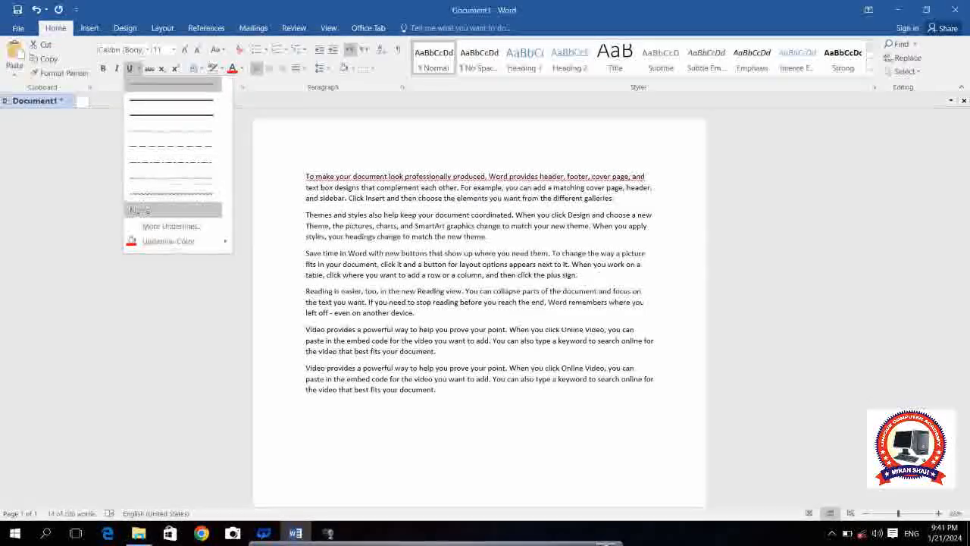
mouse_move(176, 242)
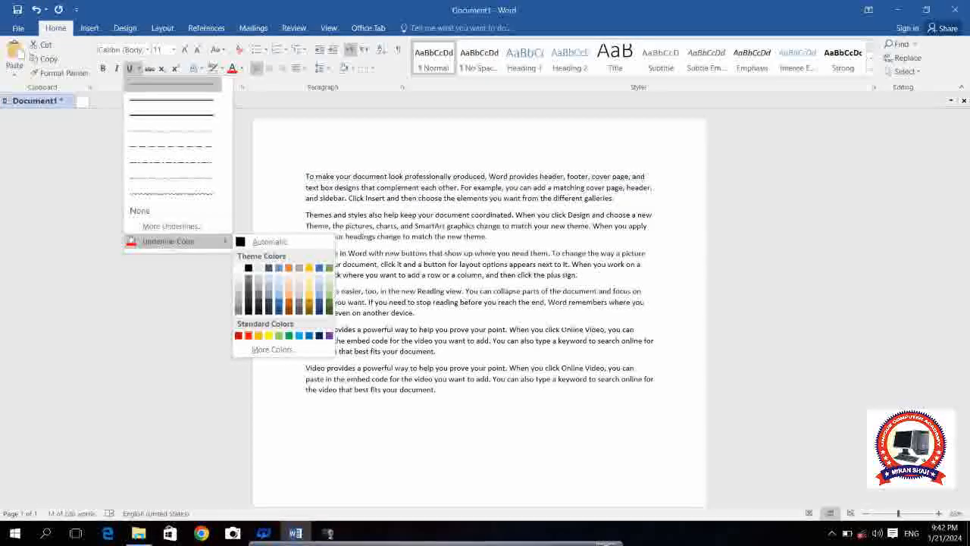
left_click(248, 335)
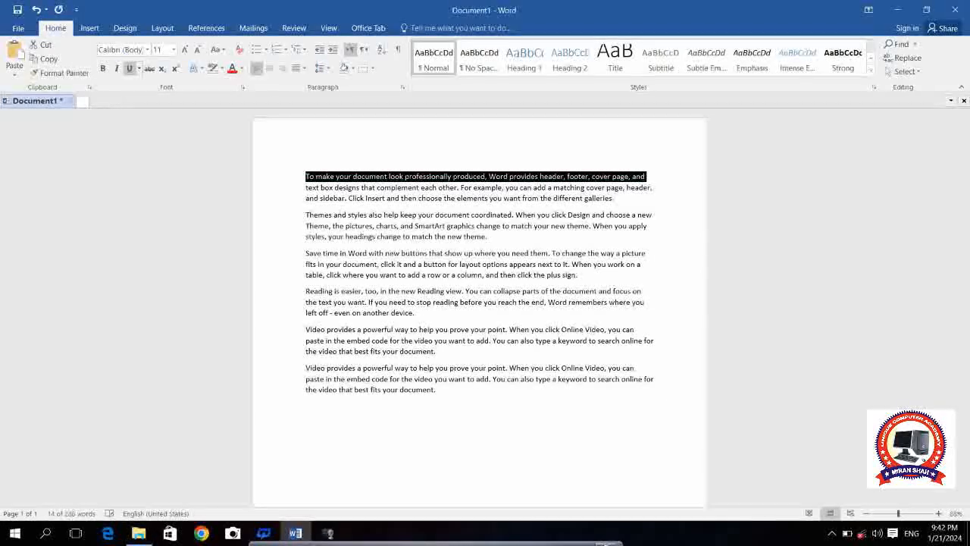
Apply strikethrough to the first line of the document
left_click(149, 68)
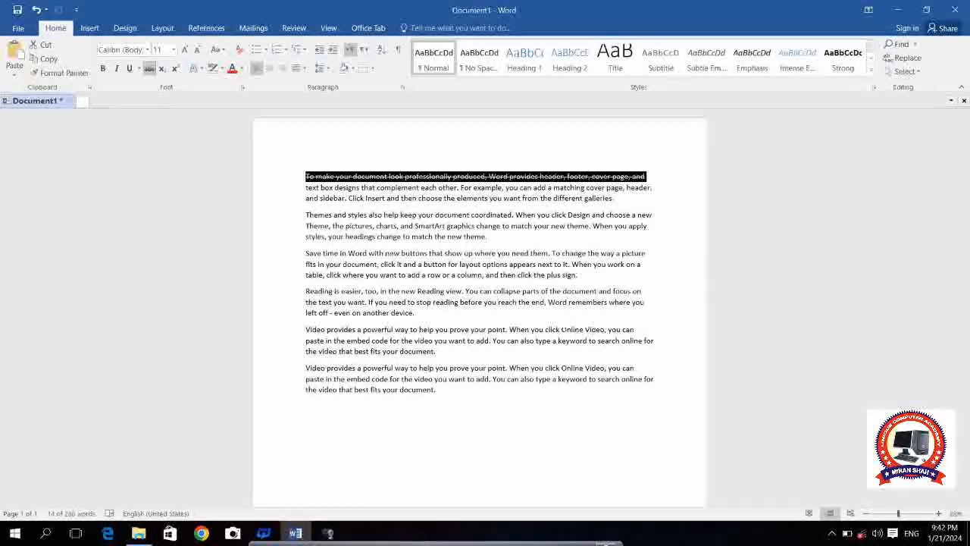
left_click(149, 68)
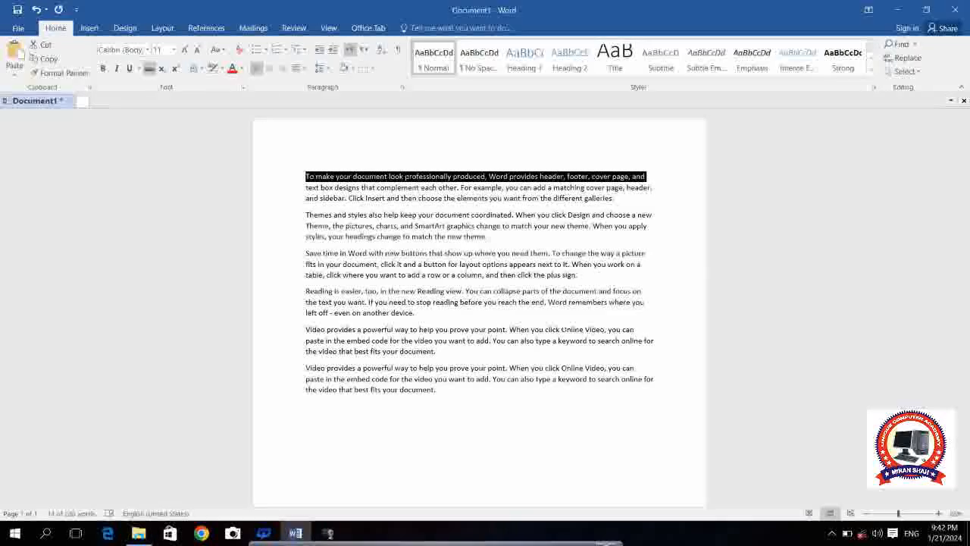
left_click(149, 68)
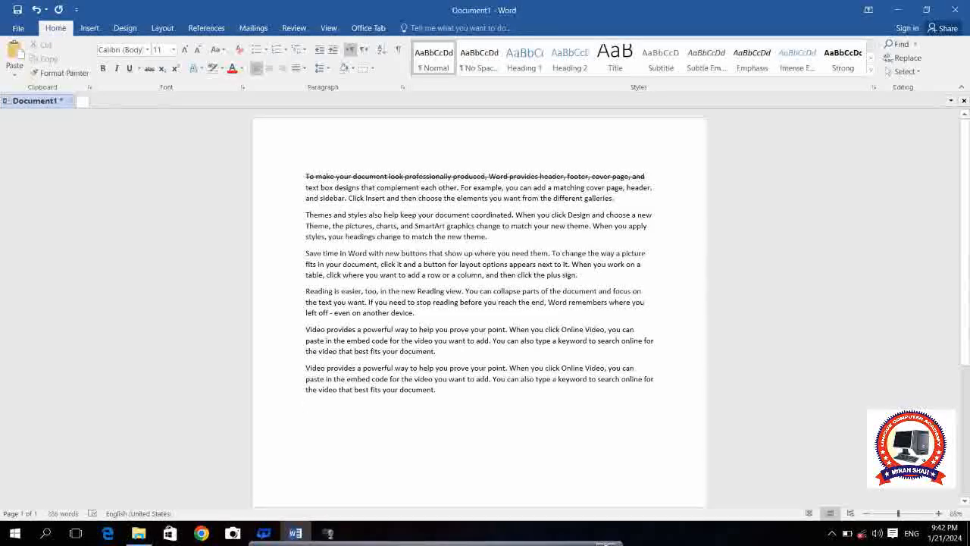
Add the formula H2O below the last paragraph and format its 2 as a subscript
type("H2O")
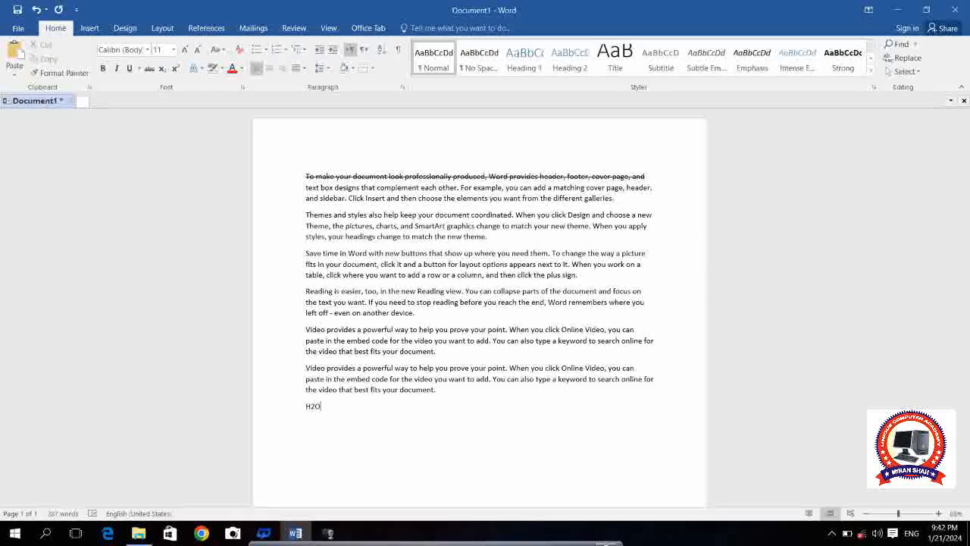
key("ctrl+=")
key("ctrl+=")
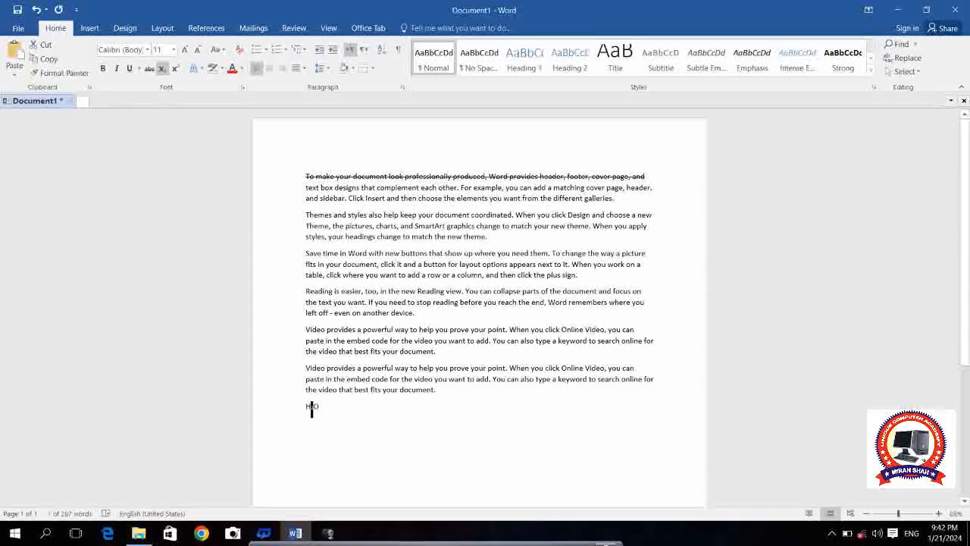
scroll(311, 410, "up", 10)
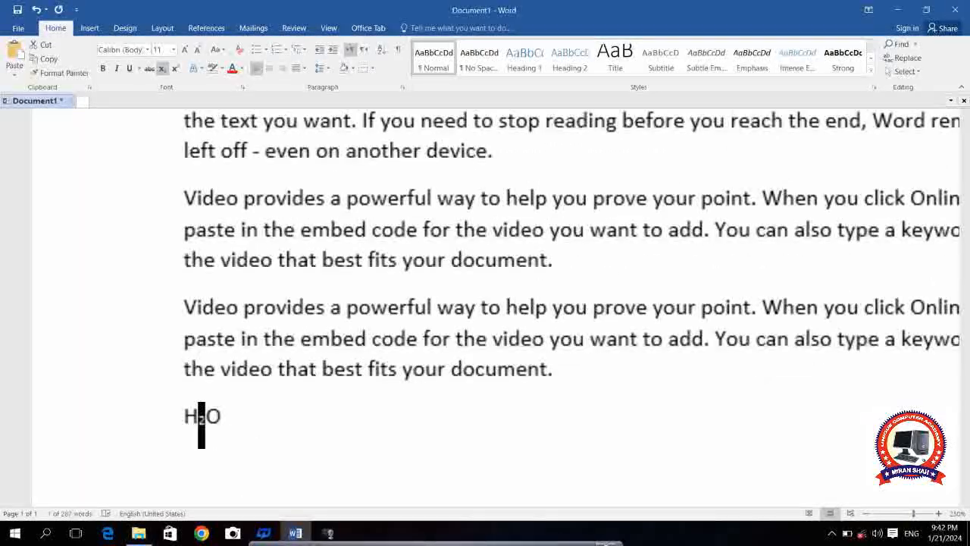
Add A2+B2 on a new line below H2O and format both 2s as superscripts
key("End")
key("Return")
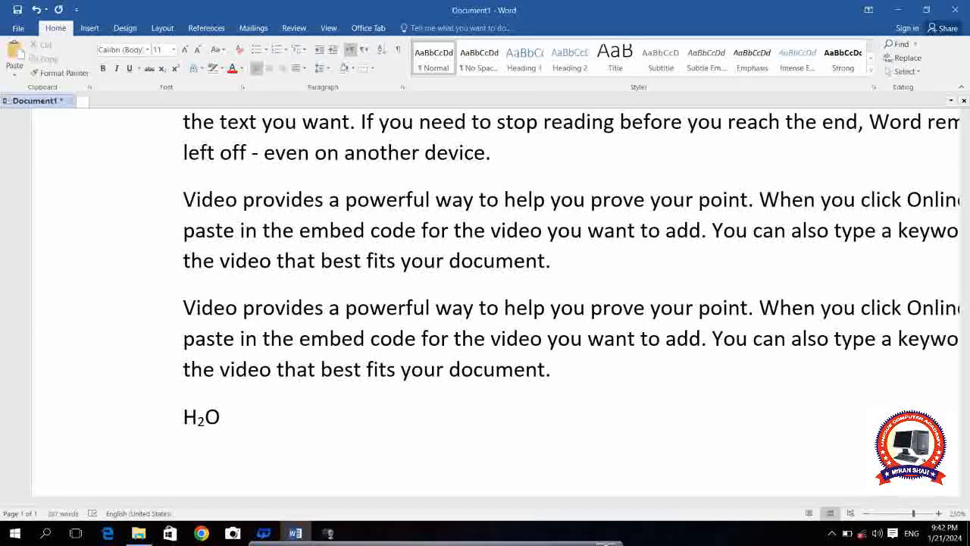
type("A2+B2")
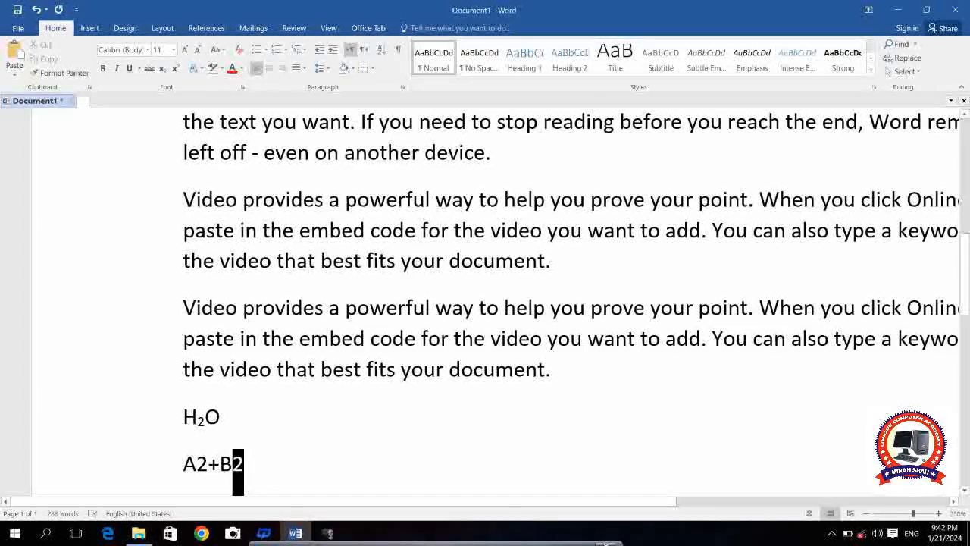
key("ctrl+shift+equal")
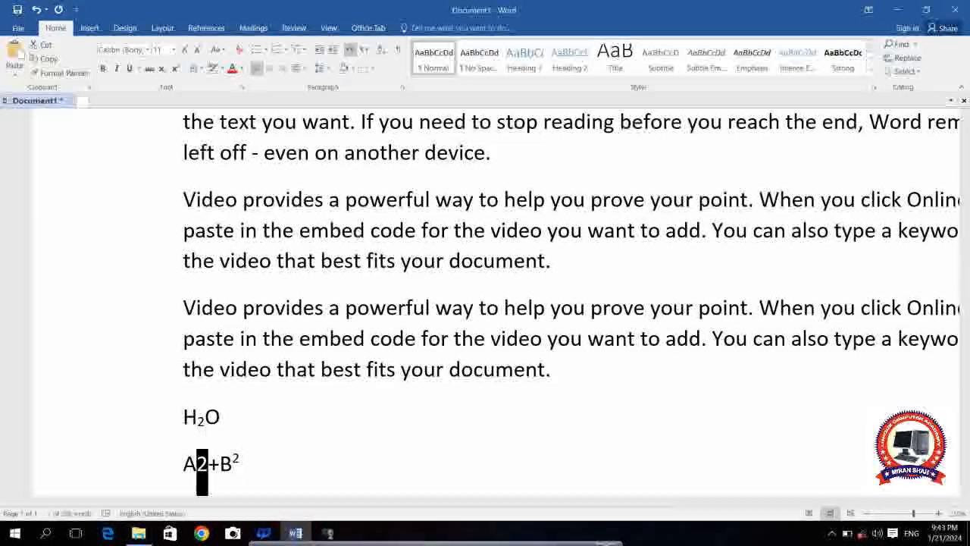
key("ctrl+shift+equal")
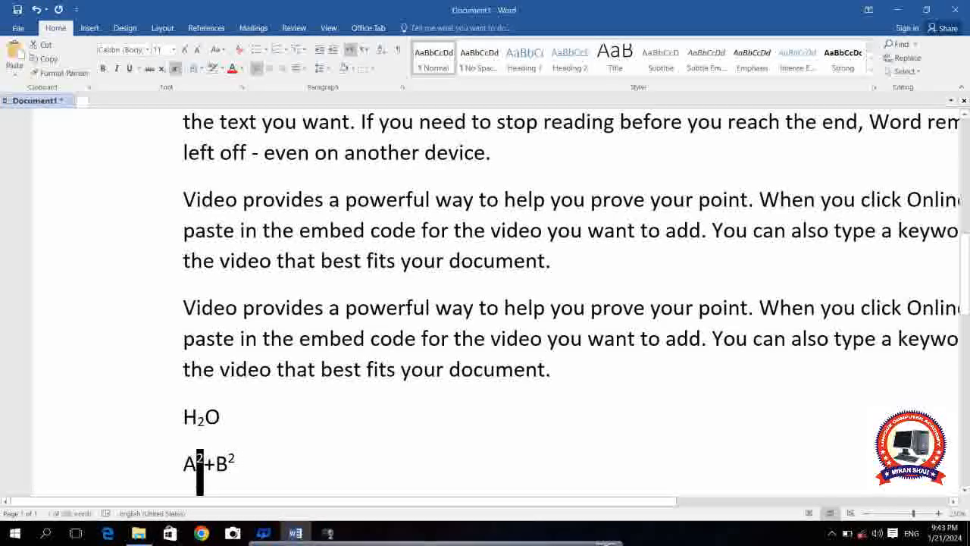
key("ctrl+shift+equal")
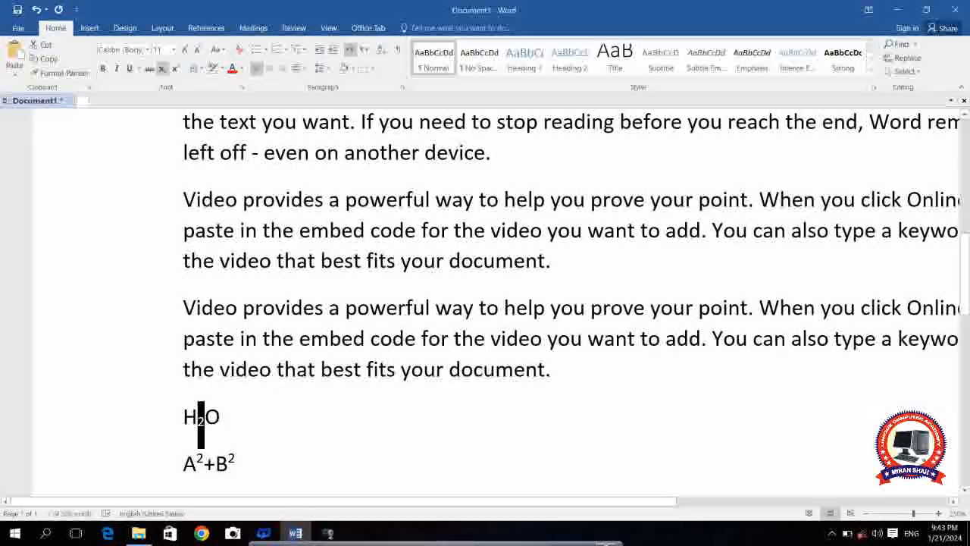
key("ctrl+equal")
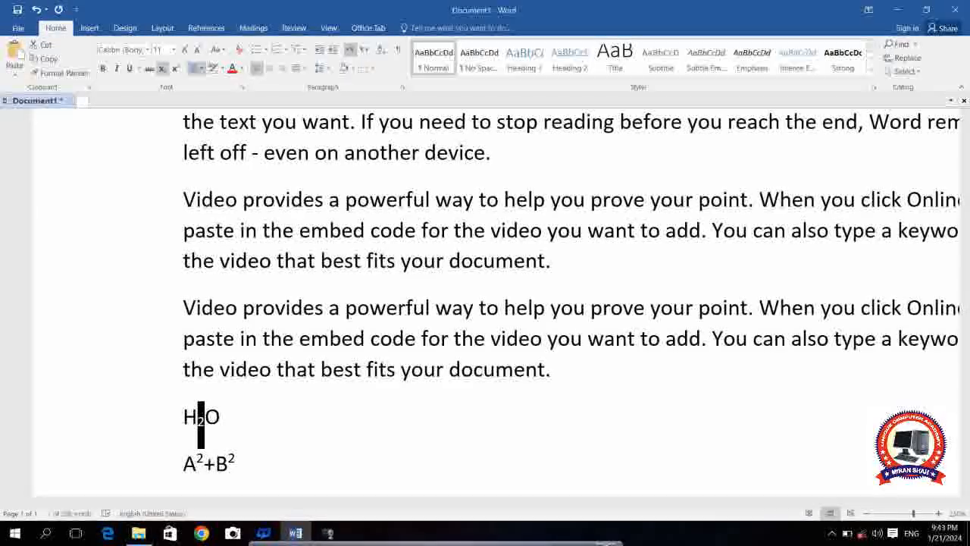
Apply the blue shadowed text effect to the first line of the "Themes and styles" paragraph
scroll(485, 303, "down", 16)
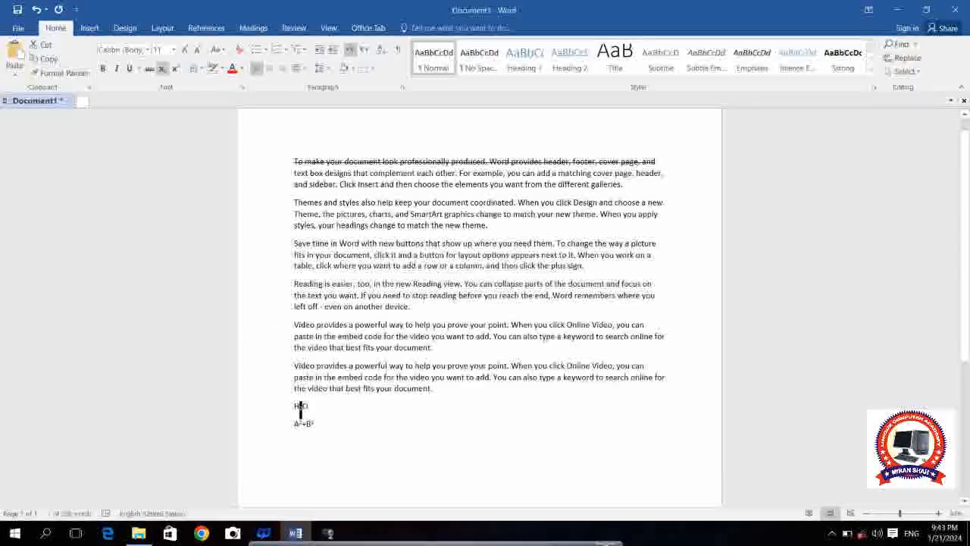
left_click(281, 202)
left_click(199, 67)
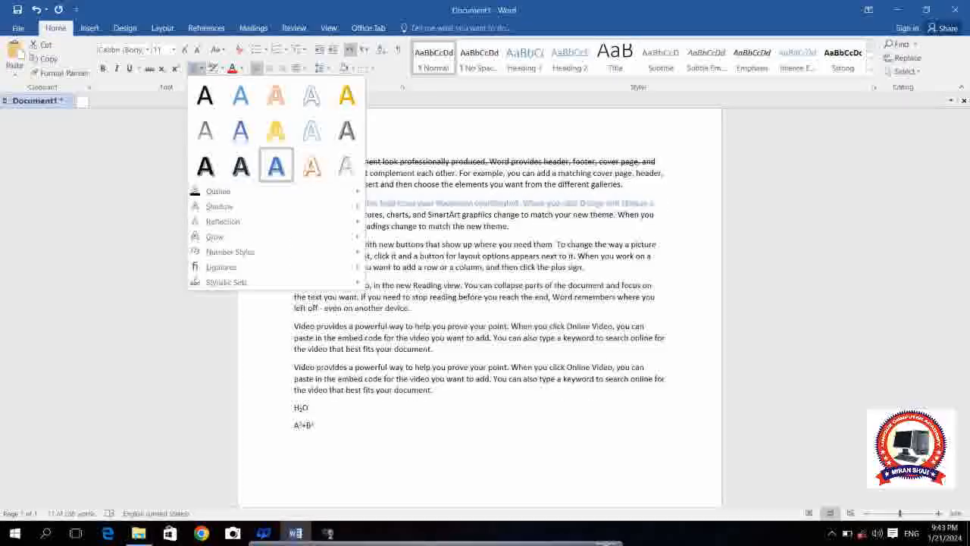
left_click(275, 166)
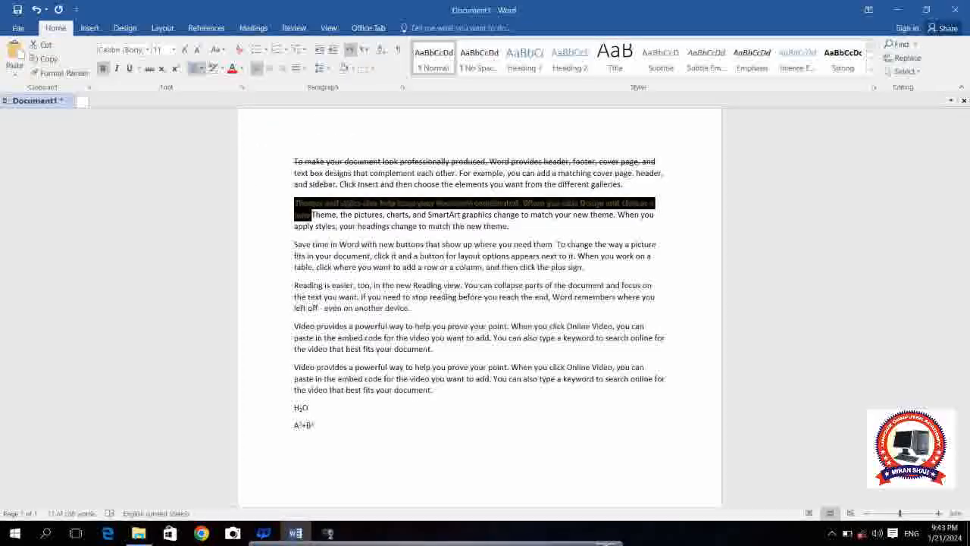
Browse the outline colours and weights, and apply a dotted dash style to the outline of the selected "Themes and styles" text
left_click(195, 67)
mouse_move(219, 191)
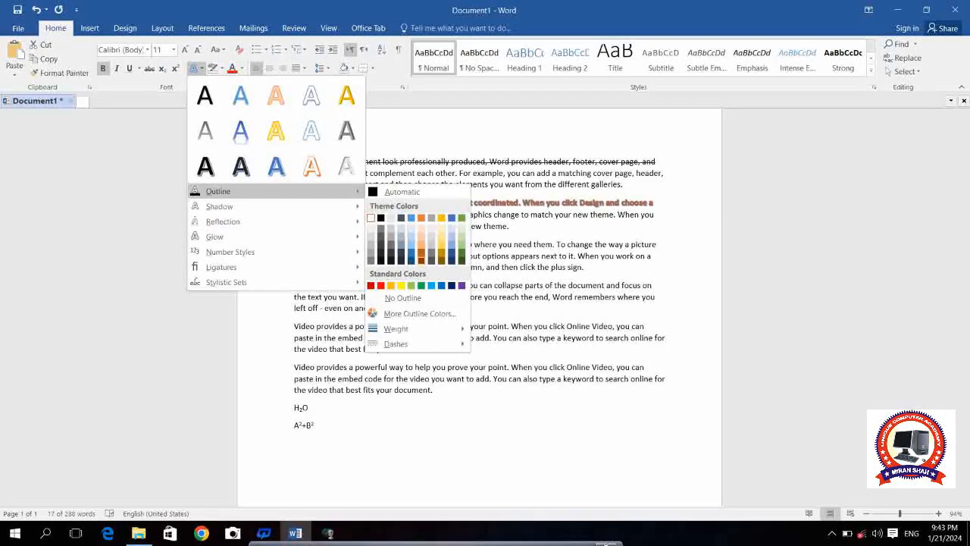
mouse_move(395, 328)
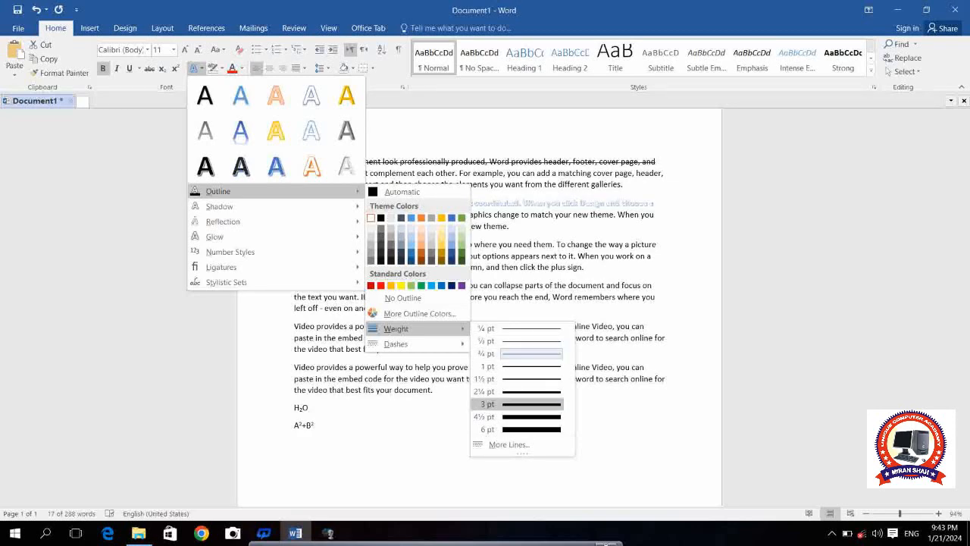
mouse_move(409, 344)
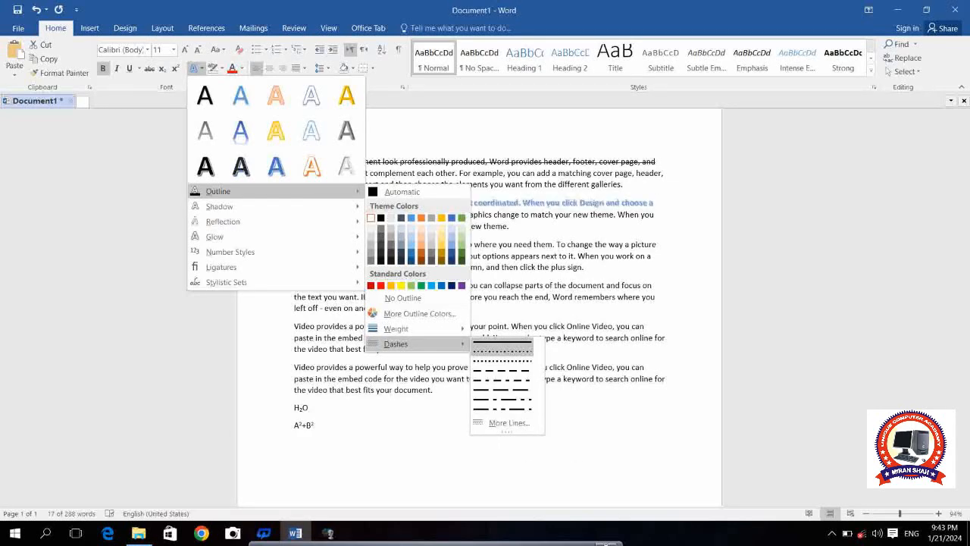
left_click(502, 352)
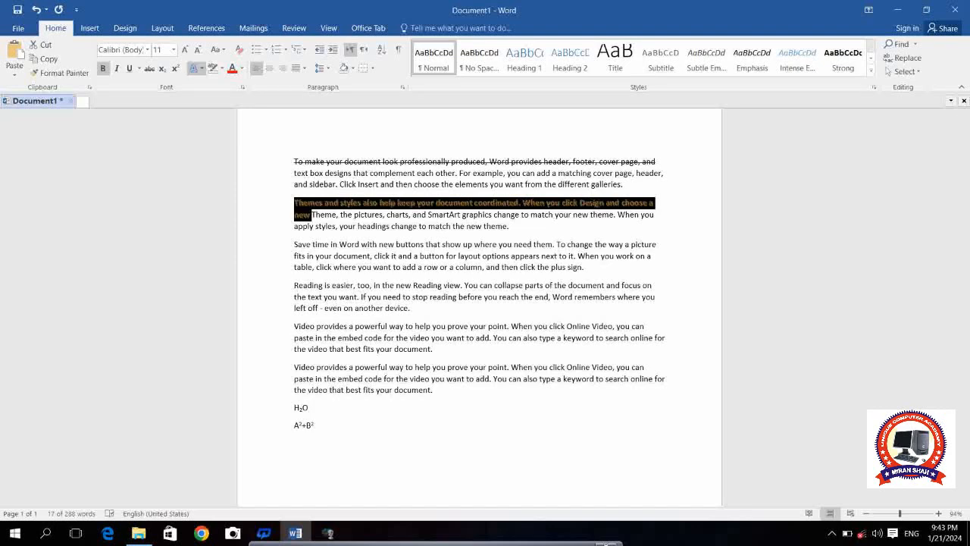
Look through the shadow, reflection, glow and number style options for the selected text without applying any
left_click(199, 67)
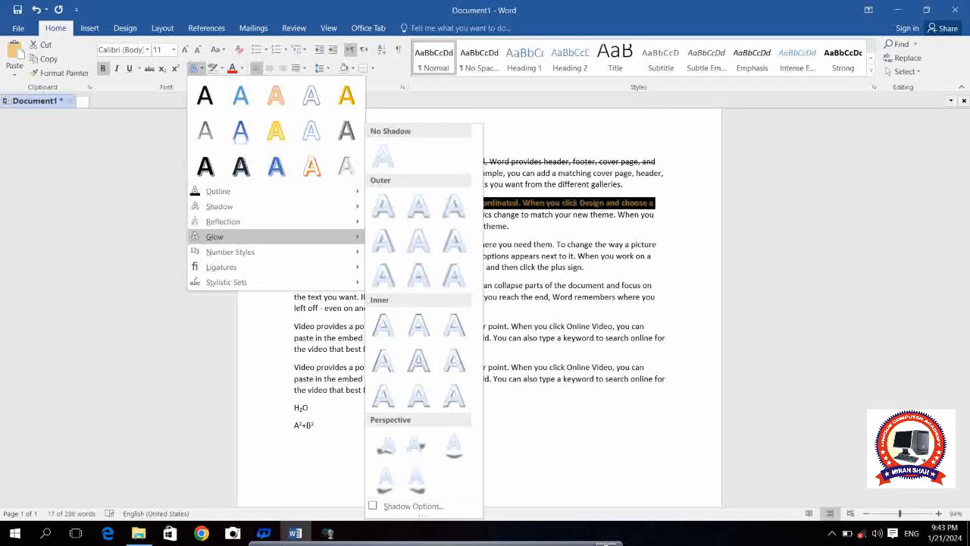
mouse_move(222, 221)
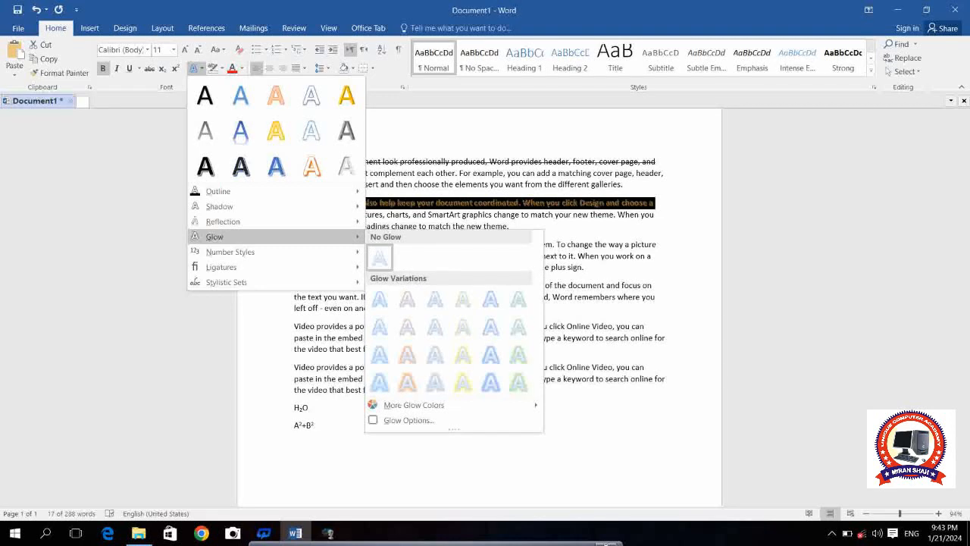
mouse_move(230, 251)
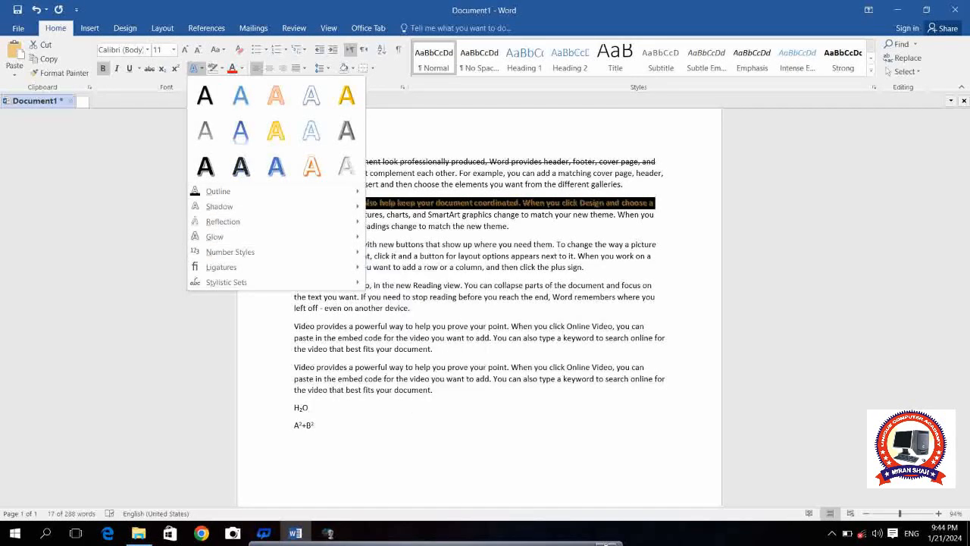
left_click(441, 161)
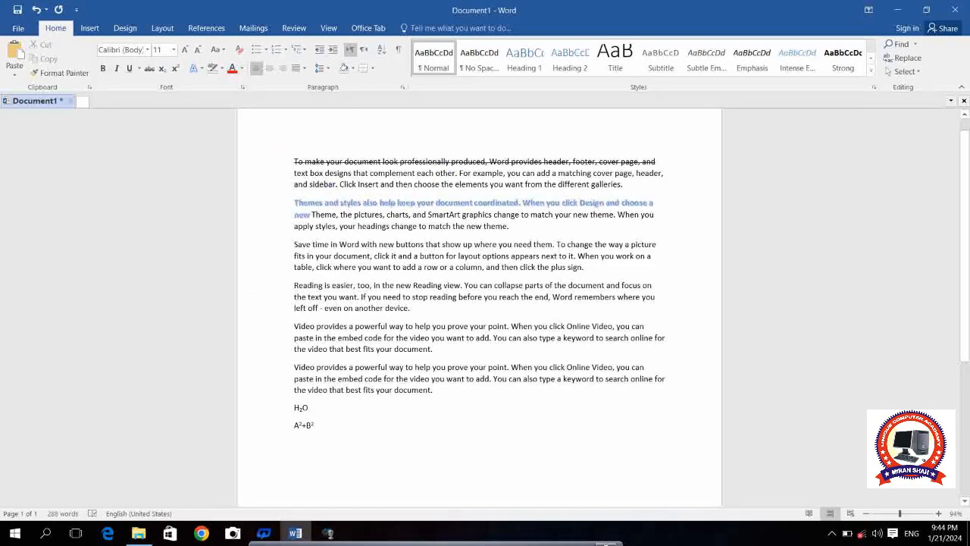
Highlight "sidebar" in the first paragraph and "Word" in the "Save time" paragraph in bright green
double_click(321, 184)
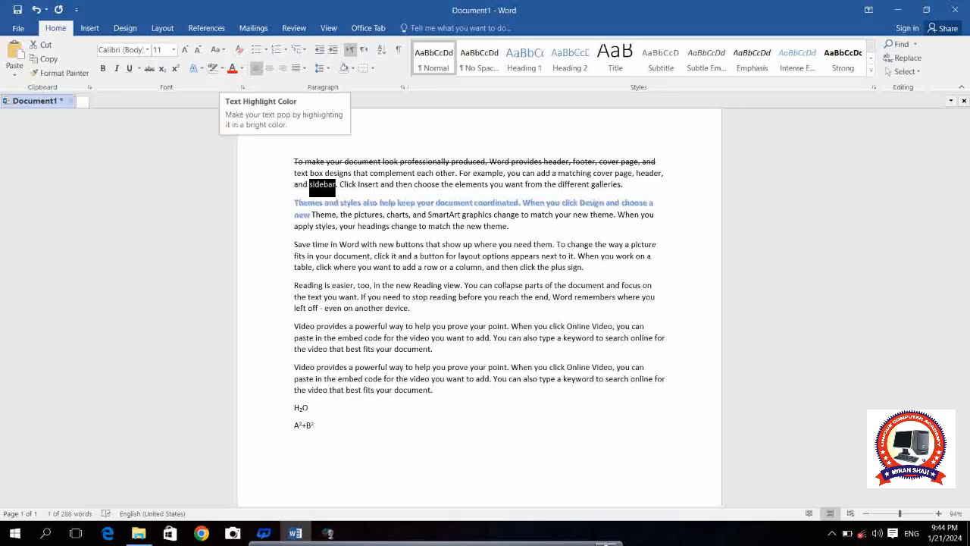
left_click(222, 68)
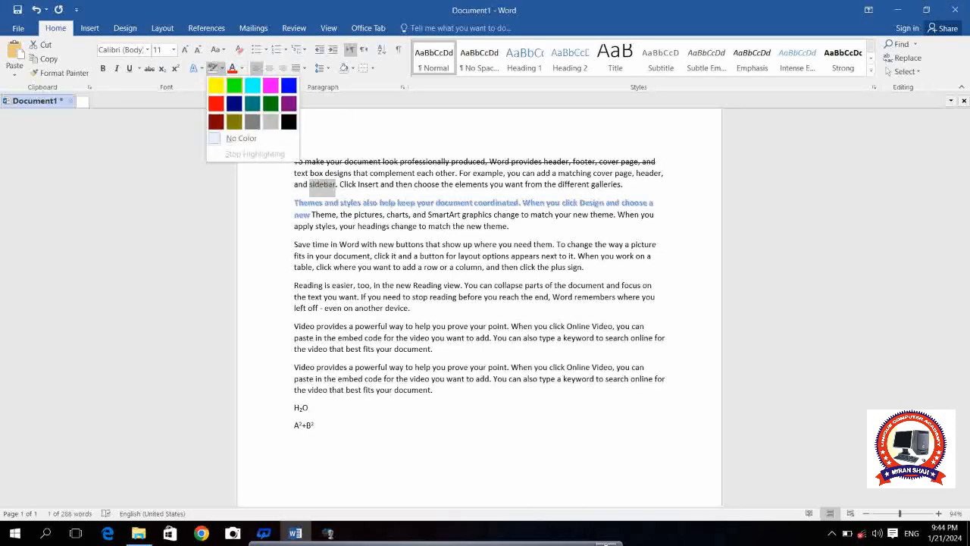
left_click(234, 85)
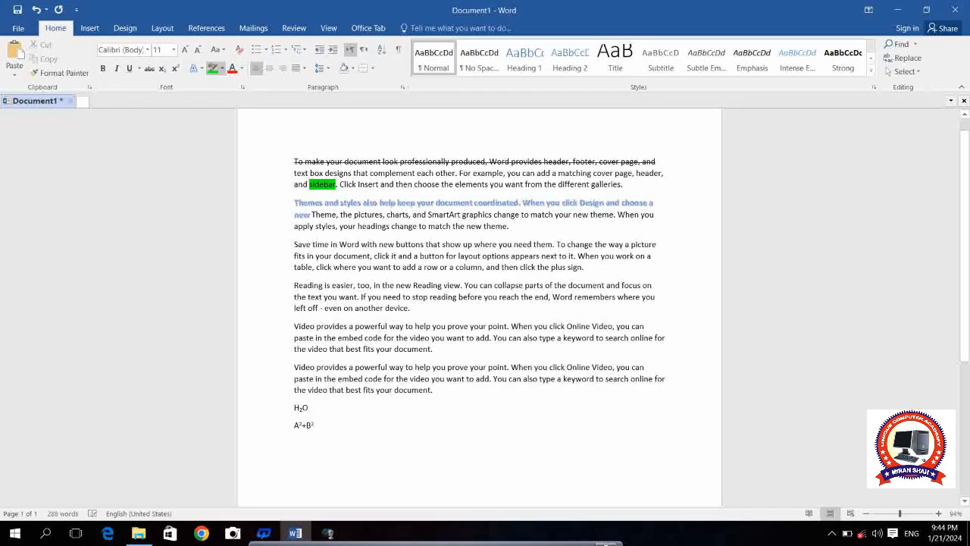
double_click(355, 245)
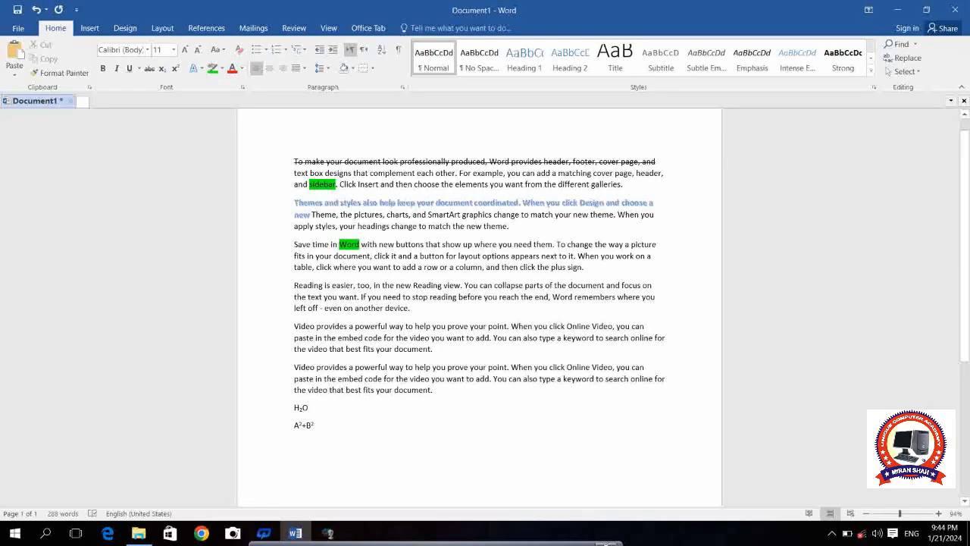
Remove the highlight colour from "Word" in the "Save time" paragraph
double_click(351, 244)
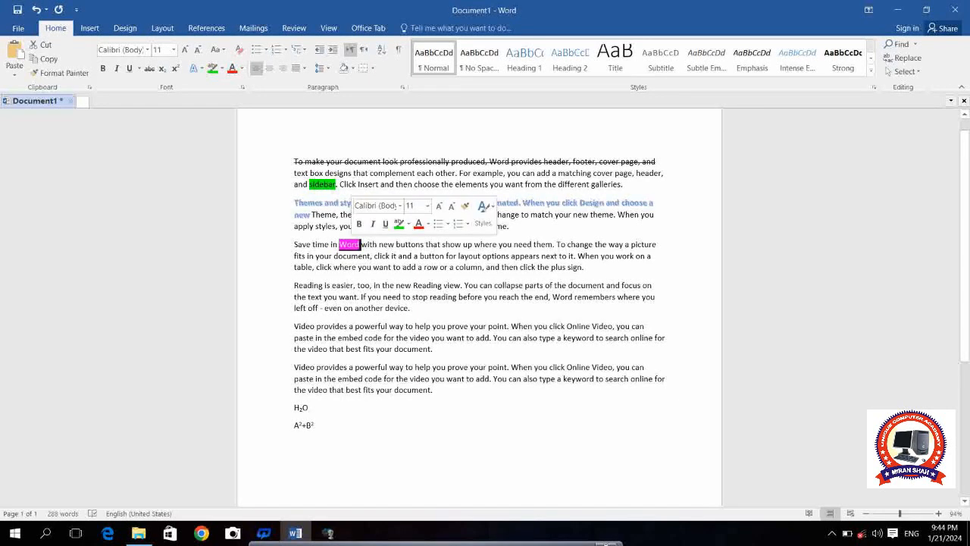
left_click(222, 68)
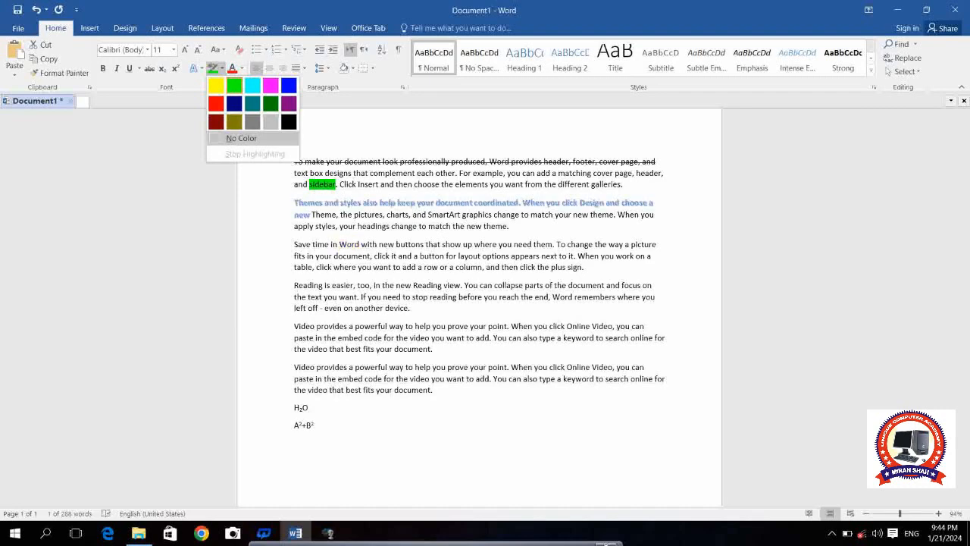
left_click(231, 138)
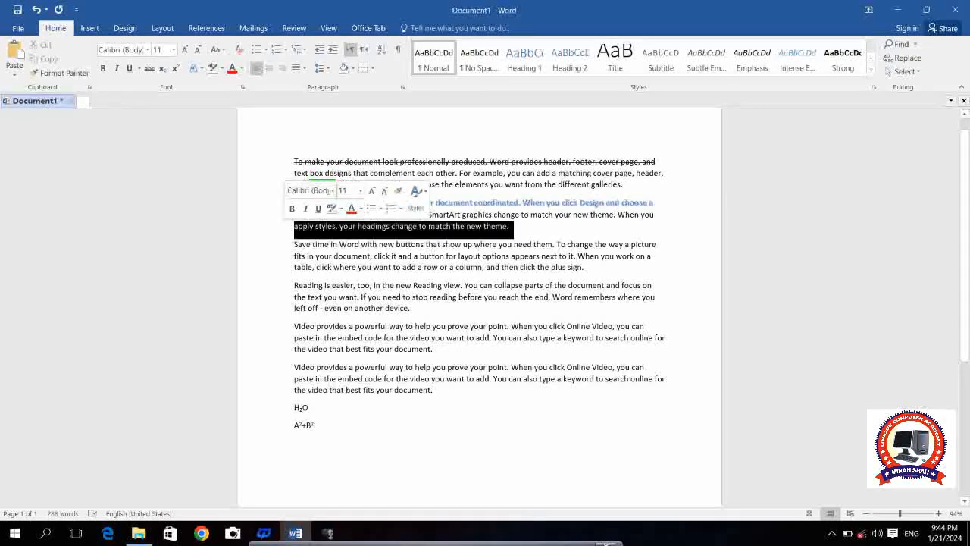
Set the font colour of "apply styles, your headings change to match the new theme." to green
left_click(241, 69)
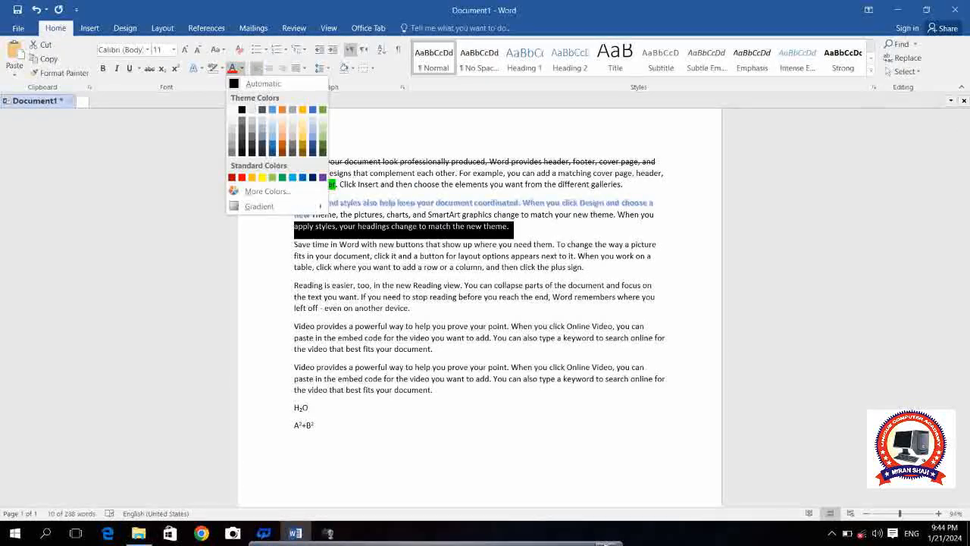
left_click(242, 177)
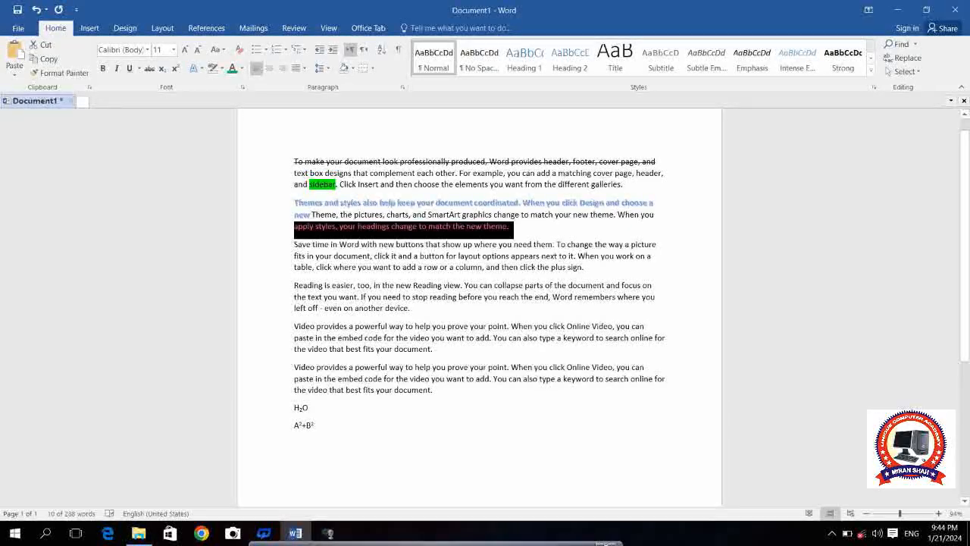
Select the whole document, try the Arial font on it and change its font to Times New Roman
key("ctrl+a")
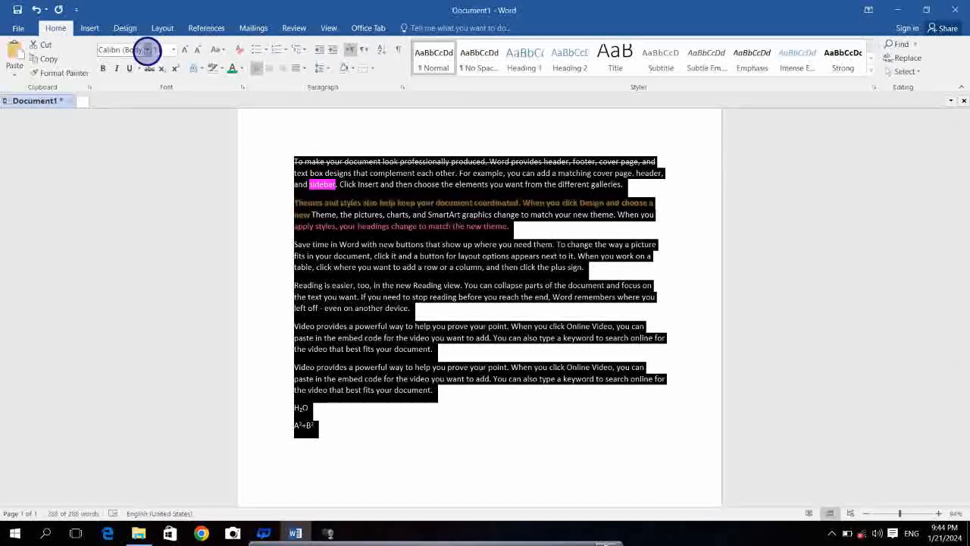
left_click(147, 51)
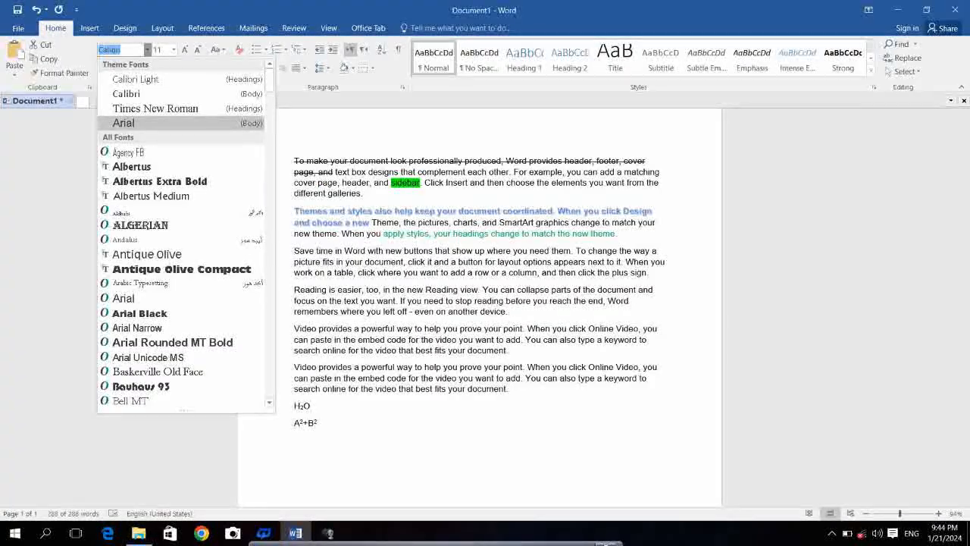
key("Return")
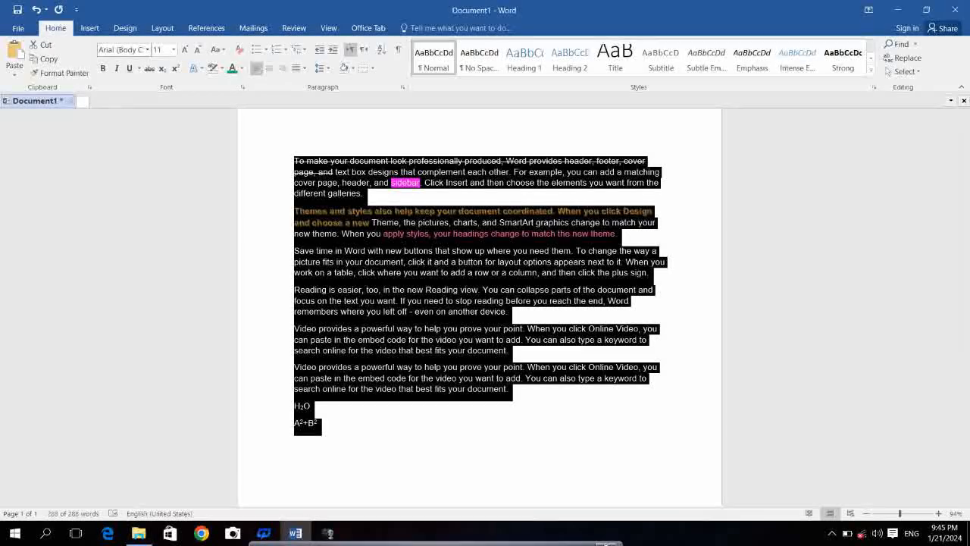
left_click(121, 50)
type("Times")
key("Return")
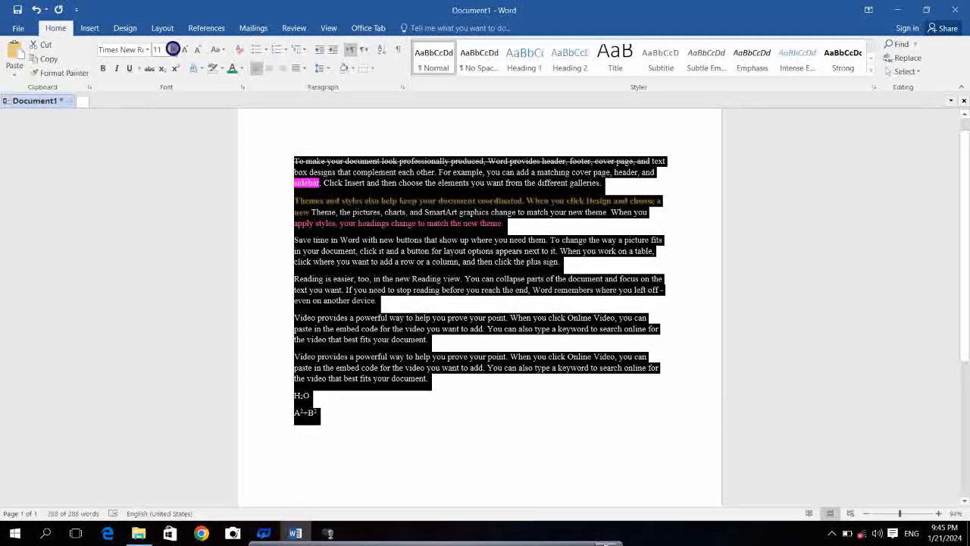
Set the font size of the whole document to 12
left_click(174, 50)
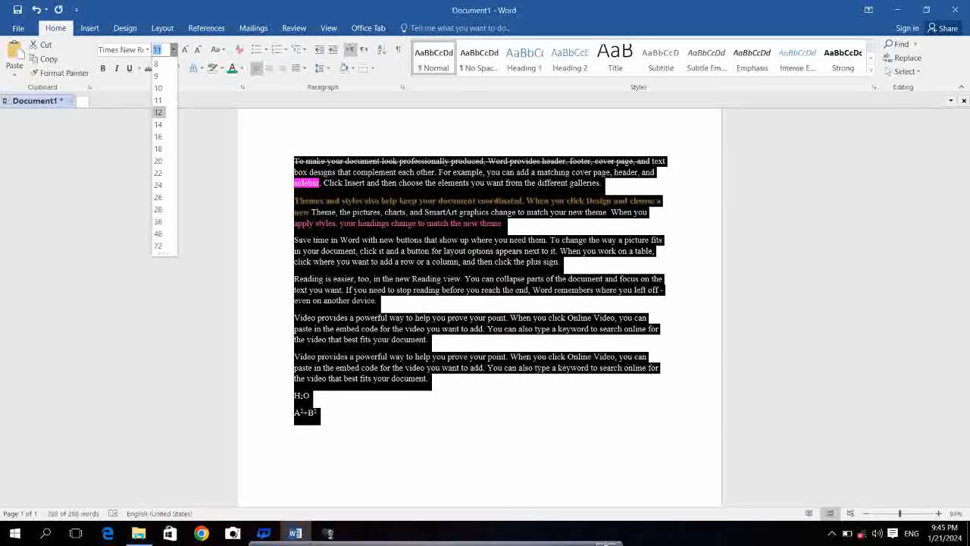
left_click(158, 112)
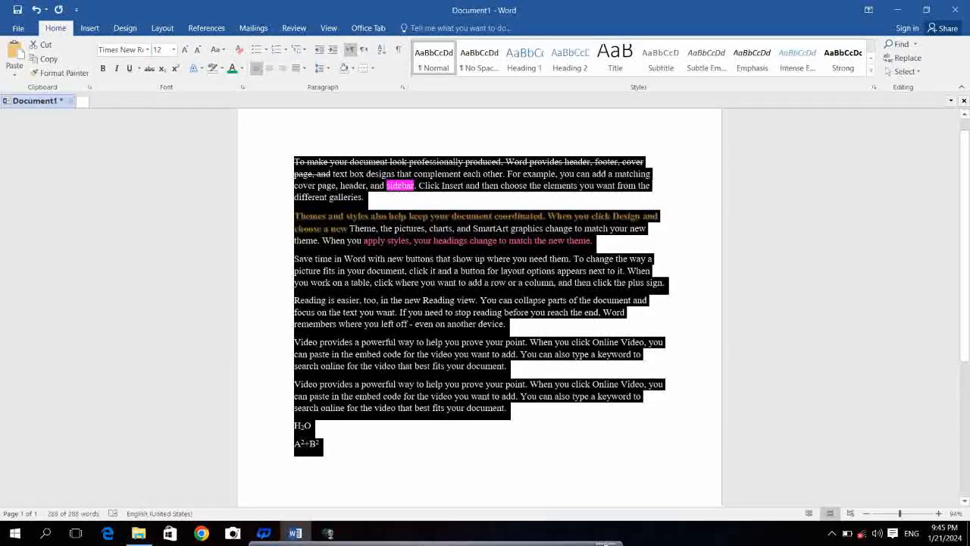
Step the font size of the whole document up and down repeatedly, ending at 12
key("ctrl+shift+period")
key("ctrl+shift+period")
key("ctrl+shift+period")
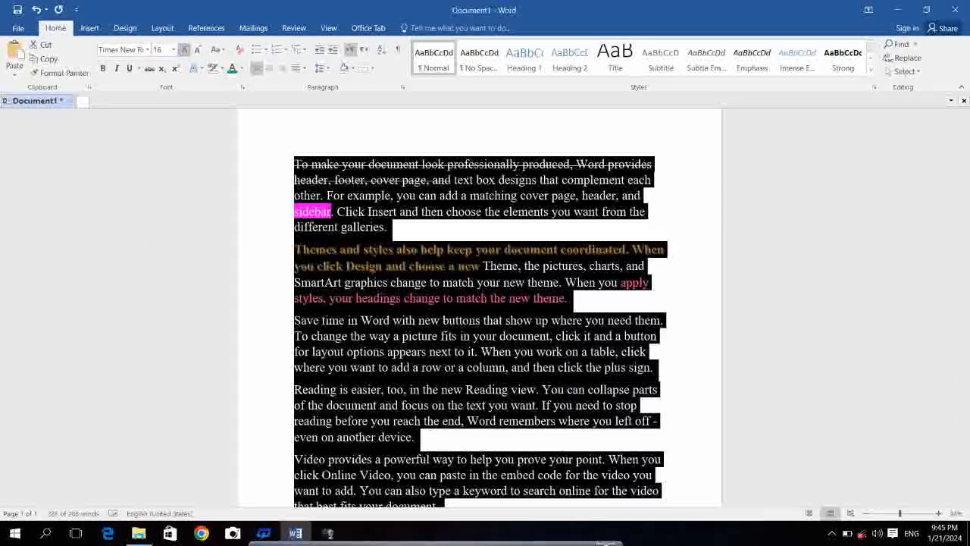
key("ctrl+shift+comma")
key("ctrl+shift+comma")
key("ctrl+shift+comma")
key("ctrl+shift+comma")
key("ctrl+shift+comma")
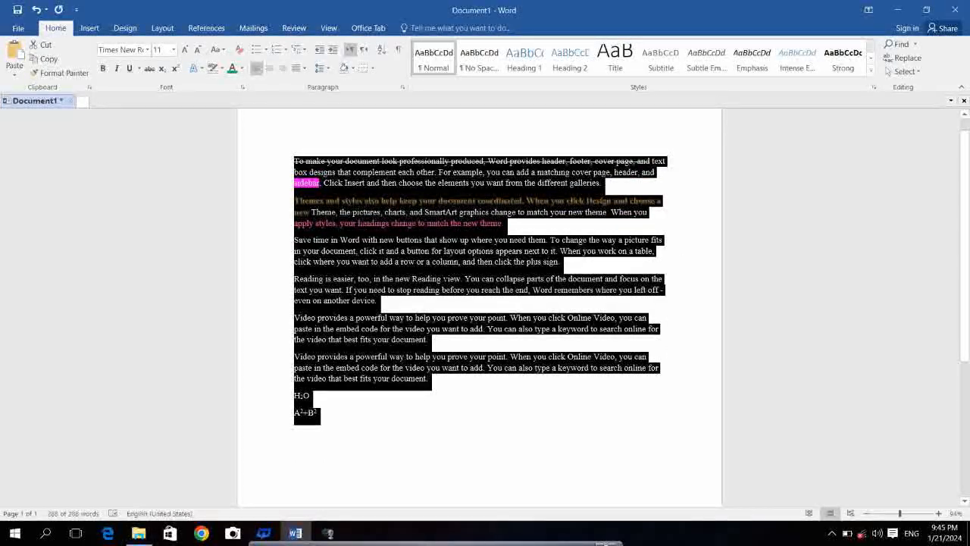
key("ctrl+shift+period")
key("ctrl+shift+comma")
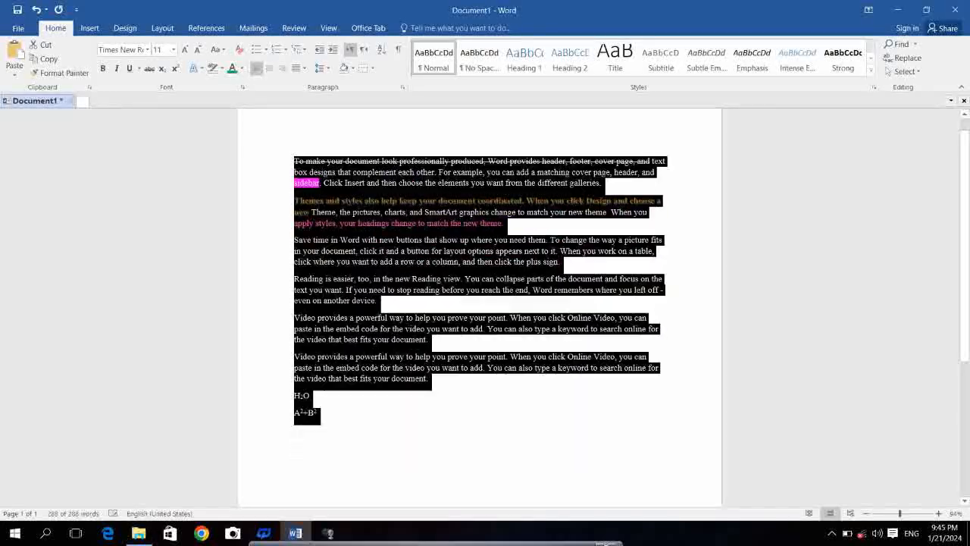
key("ctrl+shift+period")
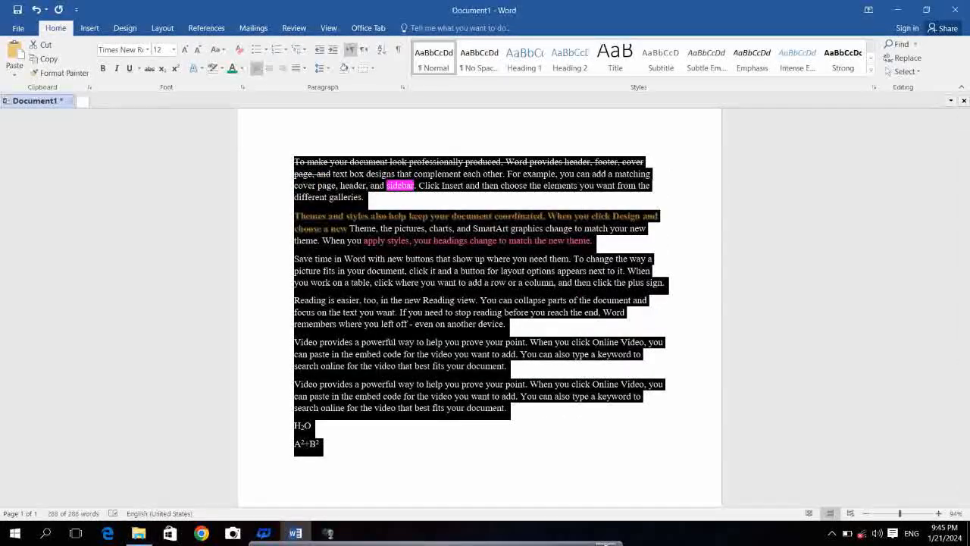
key("ctrl+shift+period")
key("ctrl+shift+period")
key("ctrl+shift+period")
key("ctrl+shift+comma")
key("ctrl+shift+comma")
key("ctrl+shift+comma")
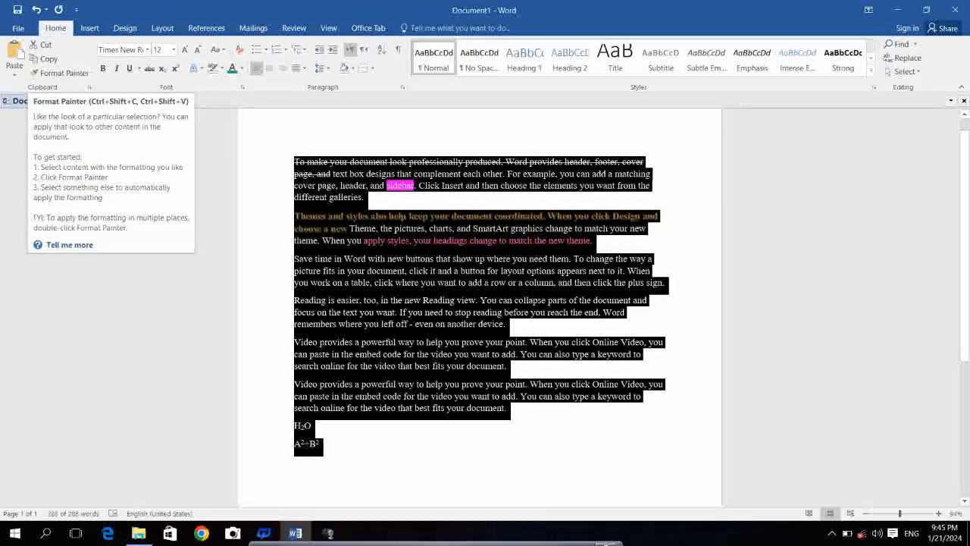
Make the first line of the document italic, underlined and bold
double_click(377, 186)
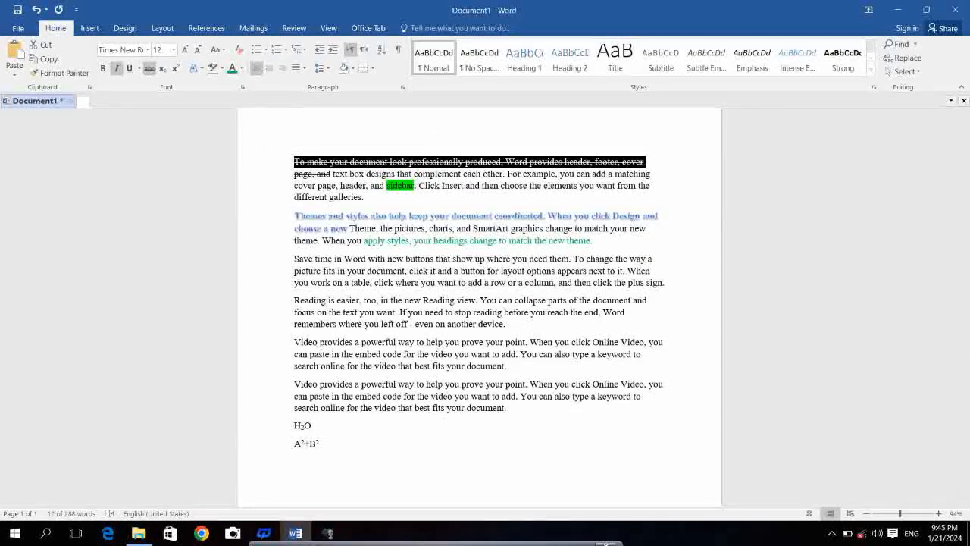
key("ctrl+i")
key("ctrl+u")
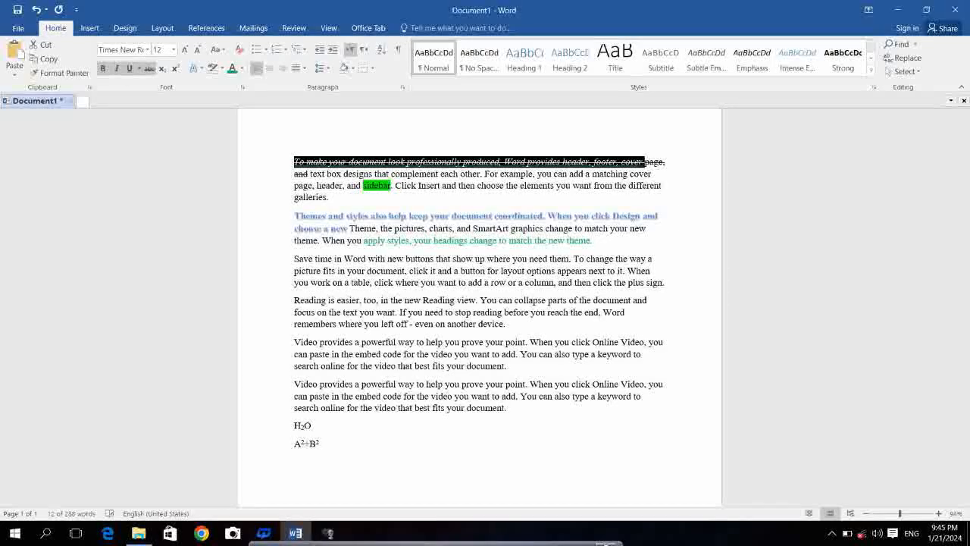
left_click(103, 68)
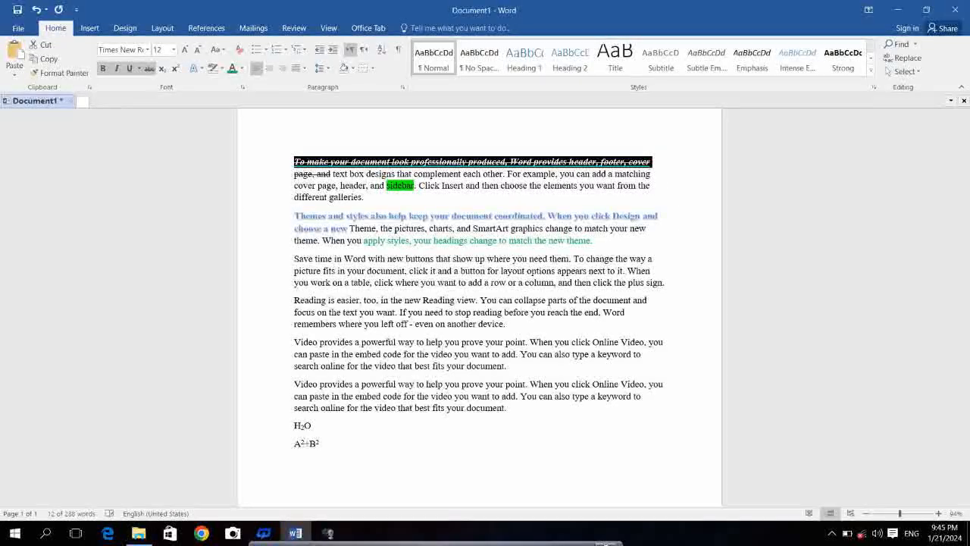
Set the font colour of the first line to the standard red and deselect the line
left_click(241, 68)
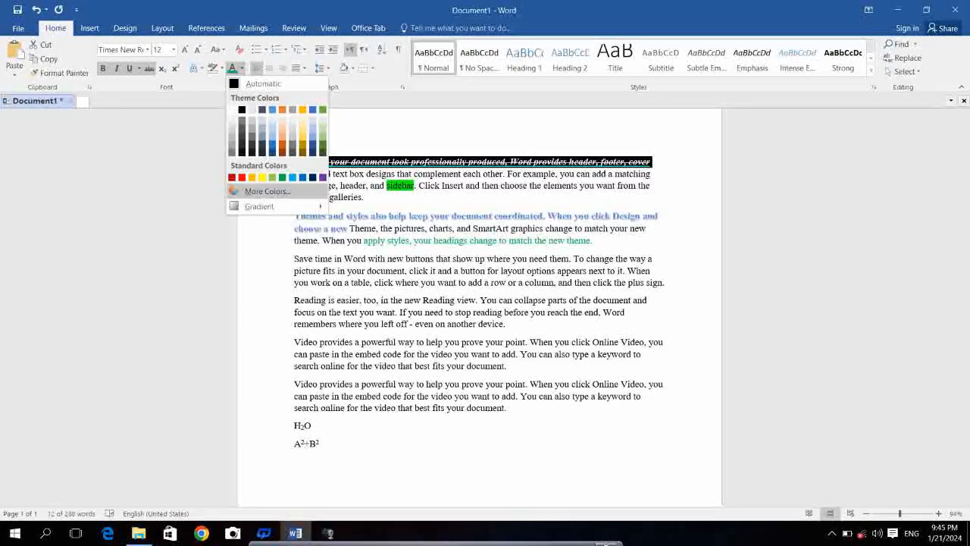
left_click(242, 177)
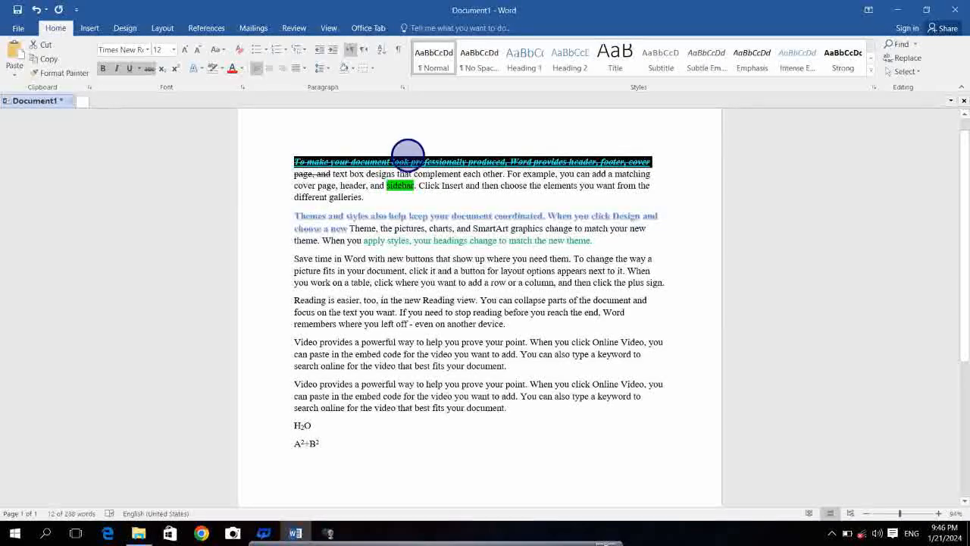
left_click(408, 151)
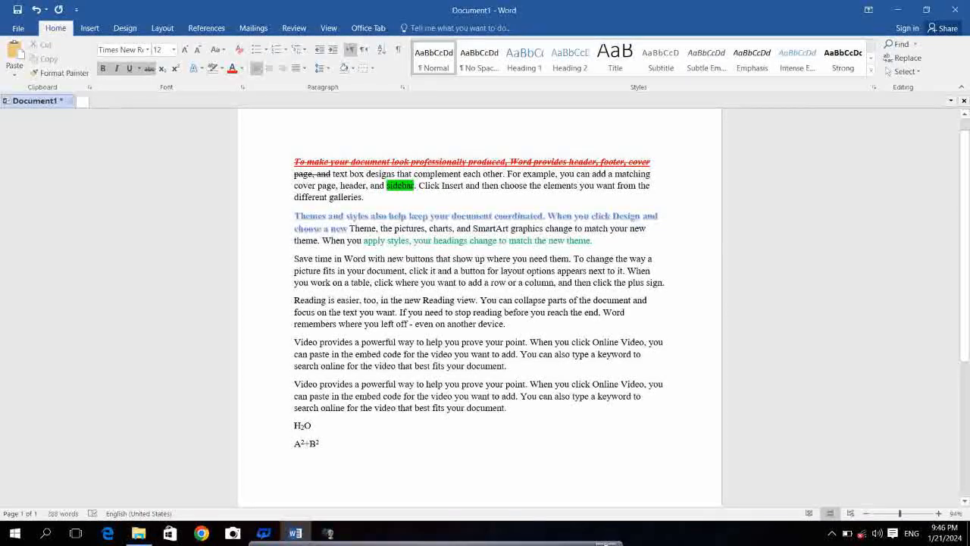
Use Format Painter to copy the formatting of "document look" in the first line onto ", click where you want" in the third paragraph
left_click_drag(412, 163, 353, 162)
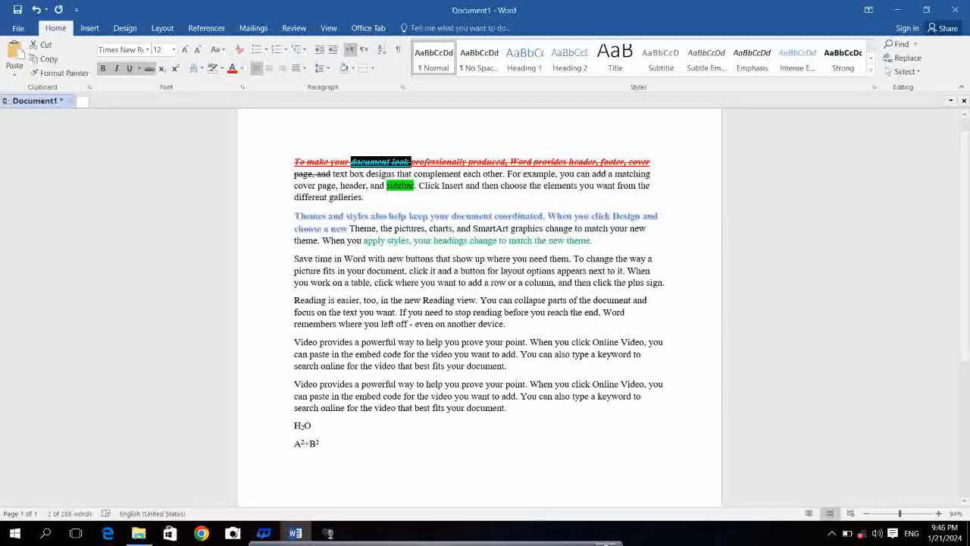
left_click(60, 72)
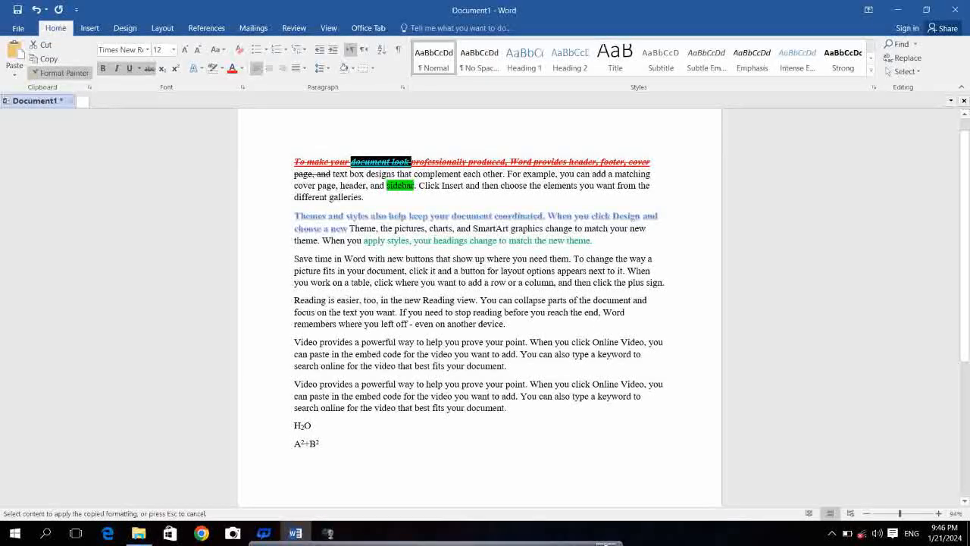
left_click_drag(373, 283, 457, 284)
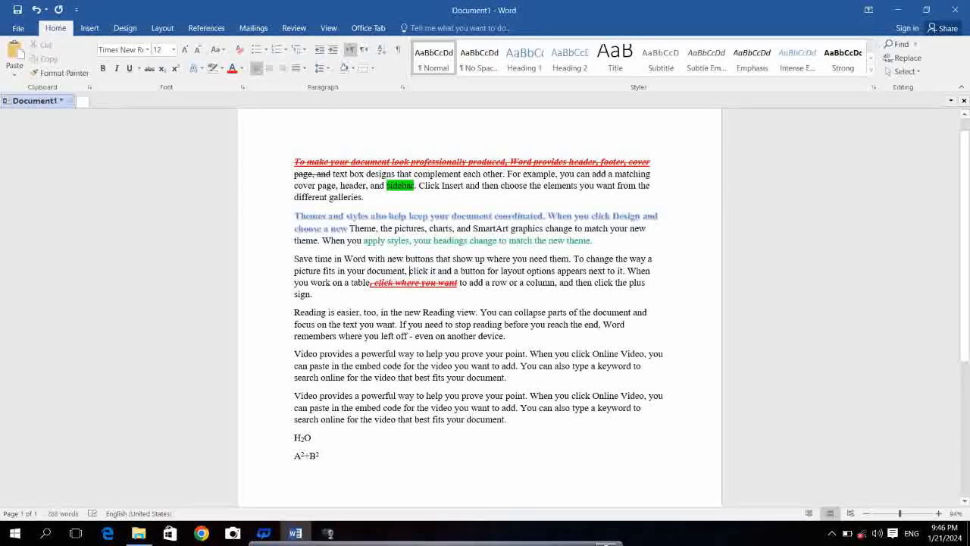
Clear the character formatting from the whole document and deselect the text
key("ctrl+a")
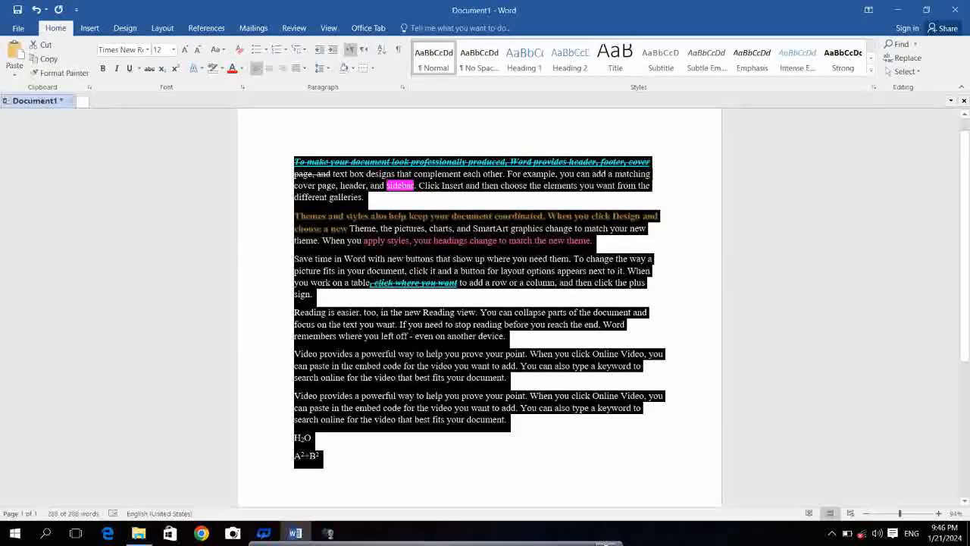
key("ctrl+space")
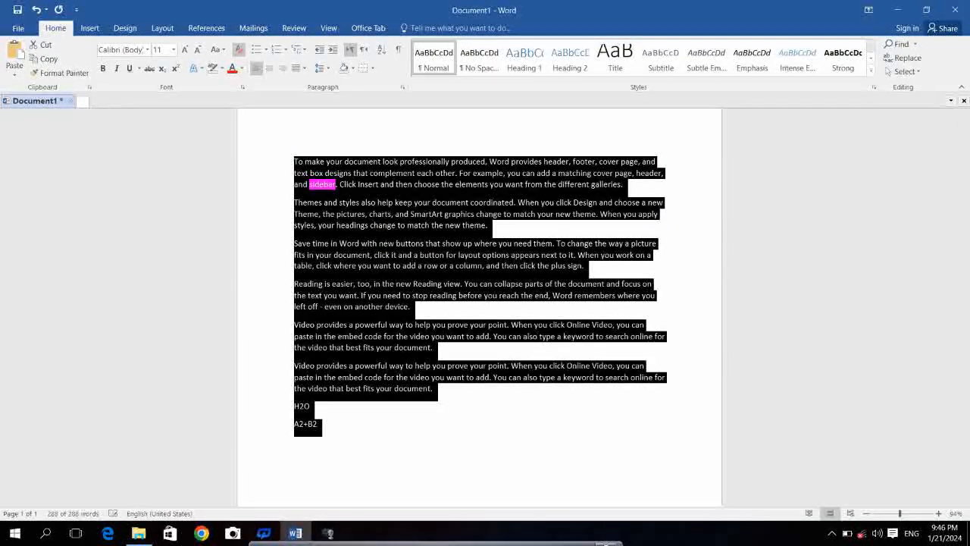
left_click(485, 425)
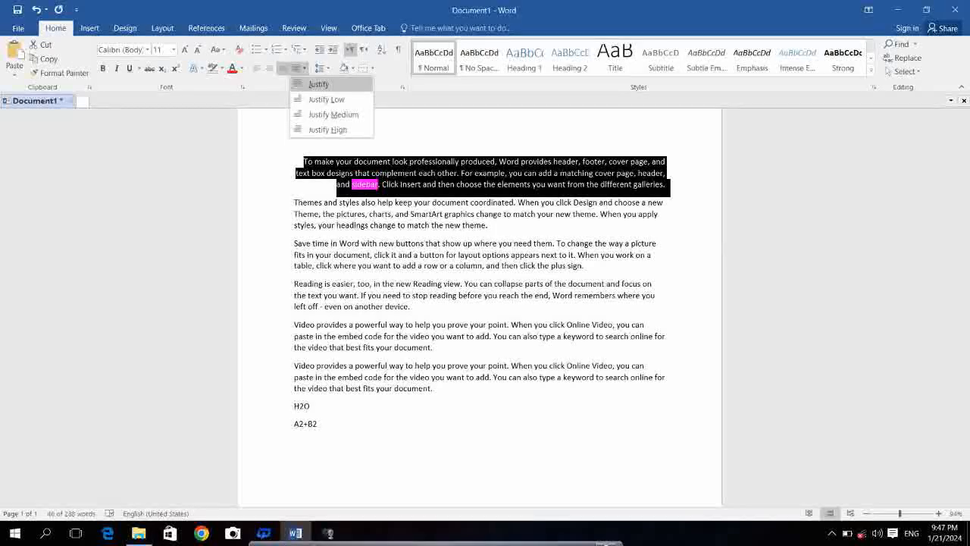
Apply Justify Low to the first paragraph, try Justify High, and return it to Justify Low
left_click(309, 99)
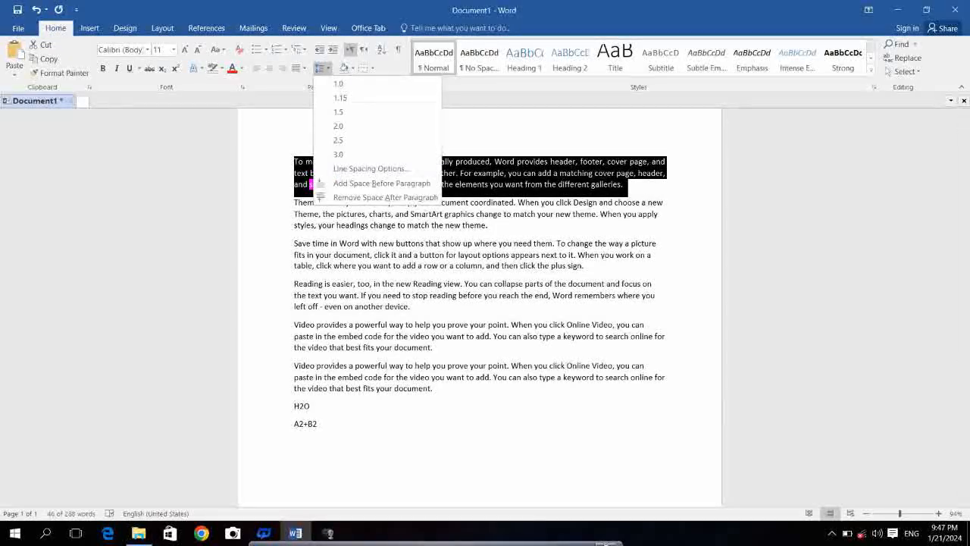
left_click(303, 68)
left_click(311, 129)
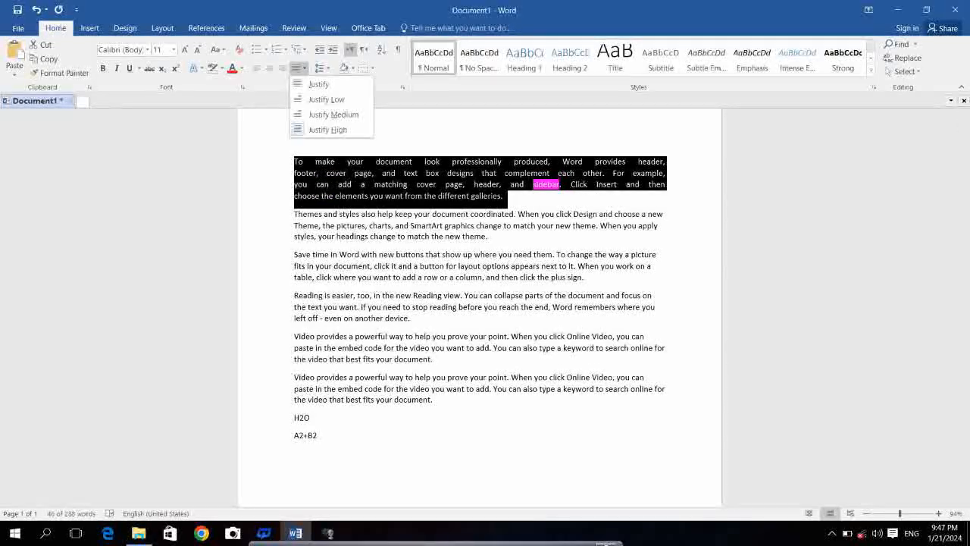
left_click(326, 100)
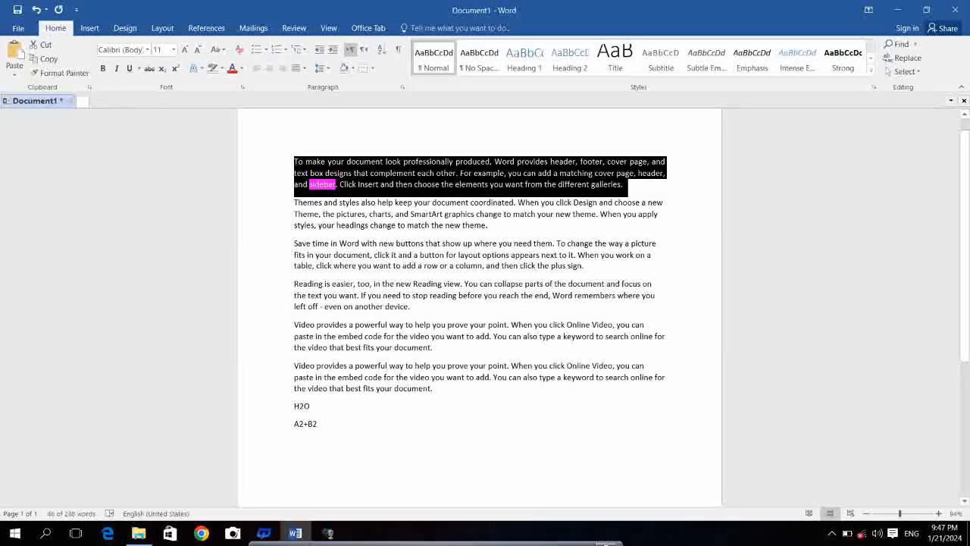
Set the line spacing of the first paragraph to 1.5 and deselect it
left_click(322, 67)
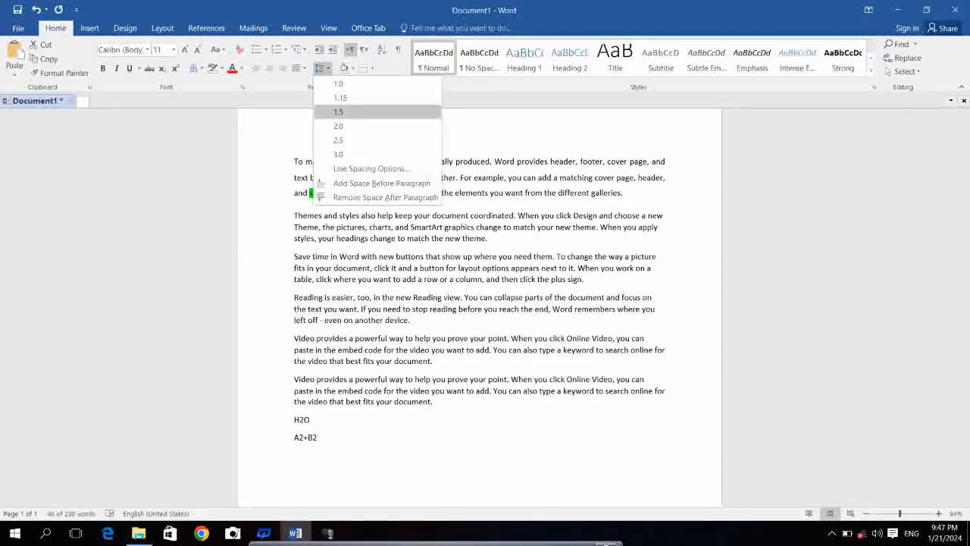
left_click(338, 111)
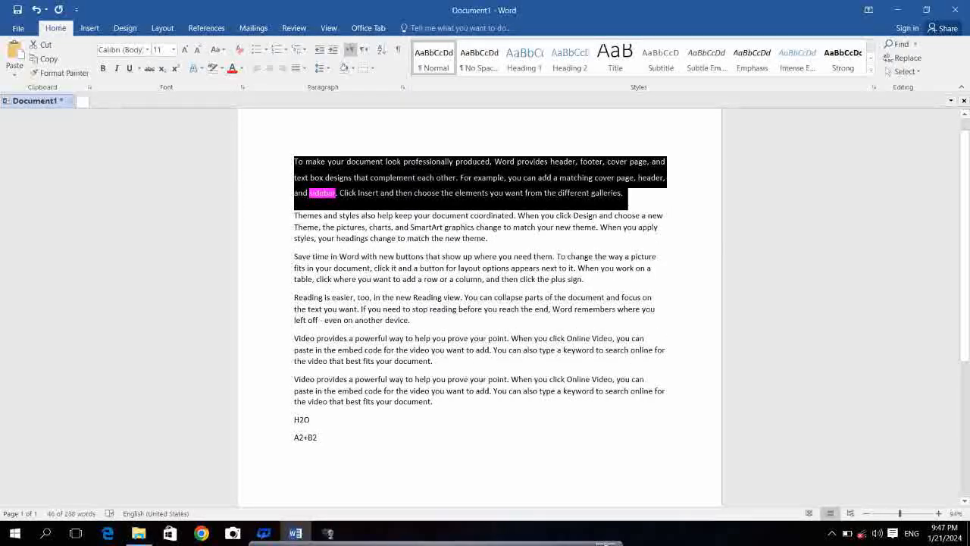
left_click(339, 215)
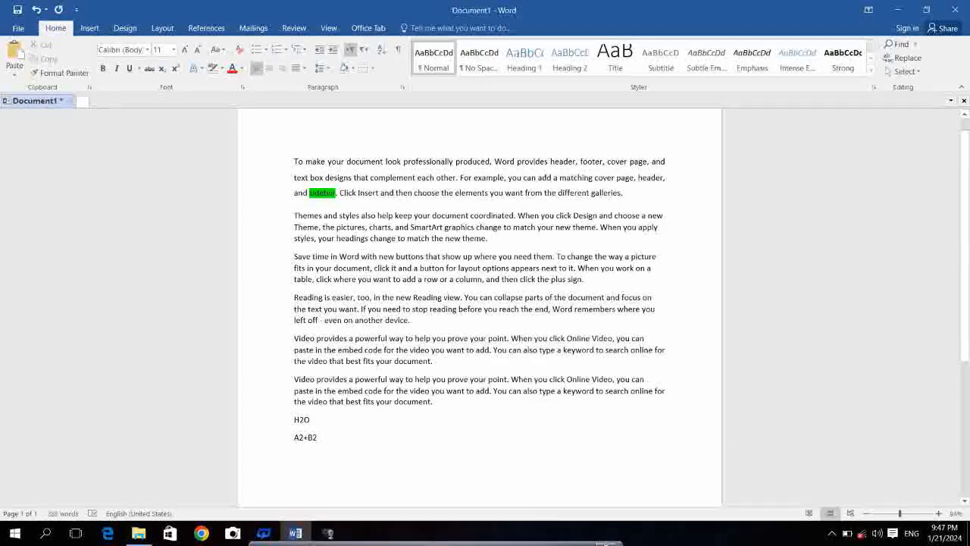
Try right, centred and left alignment on the first paragraph, ending justified with 2.0 line spacing, and undo its accidental deletion
left_click(420, 177)
double_click(421, 178)
triple_click(420, 177)
left_click(420, 177)
double_click(421, 178)
triple_click(421, 177)
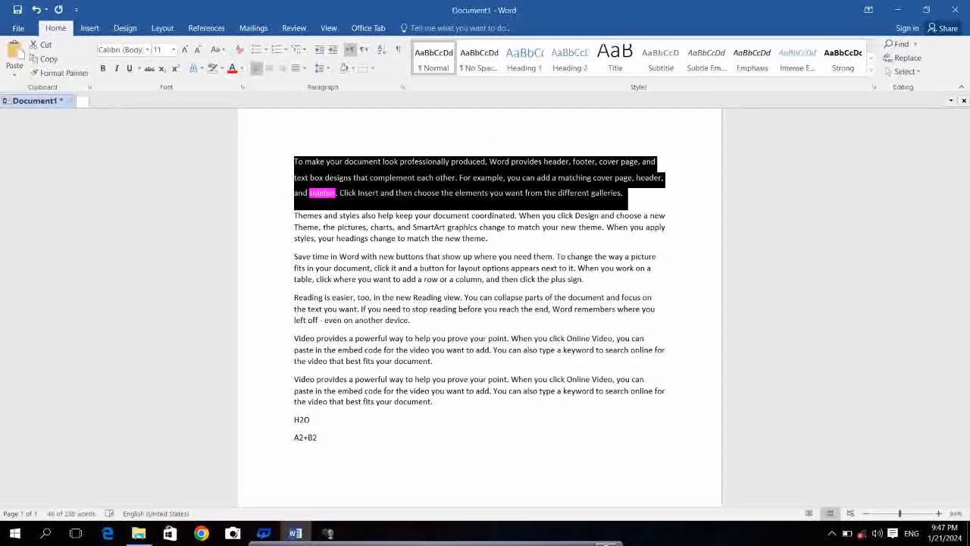
key("ctrl+r")
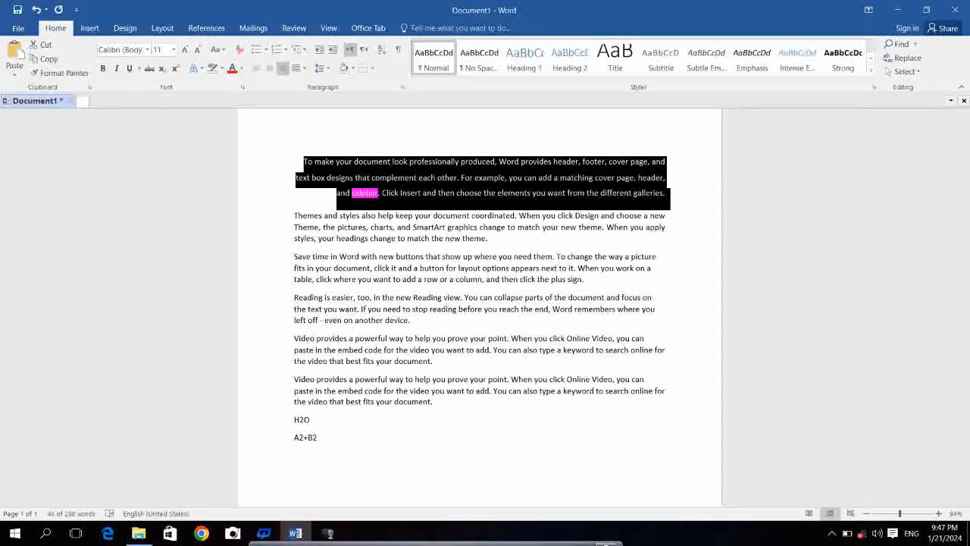
key("ctrl+e")
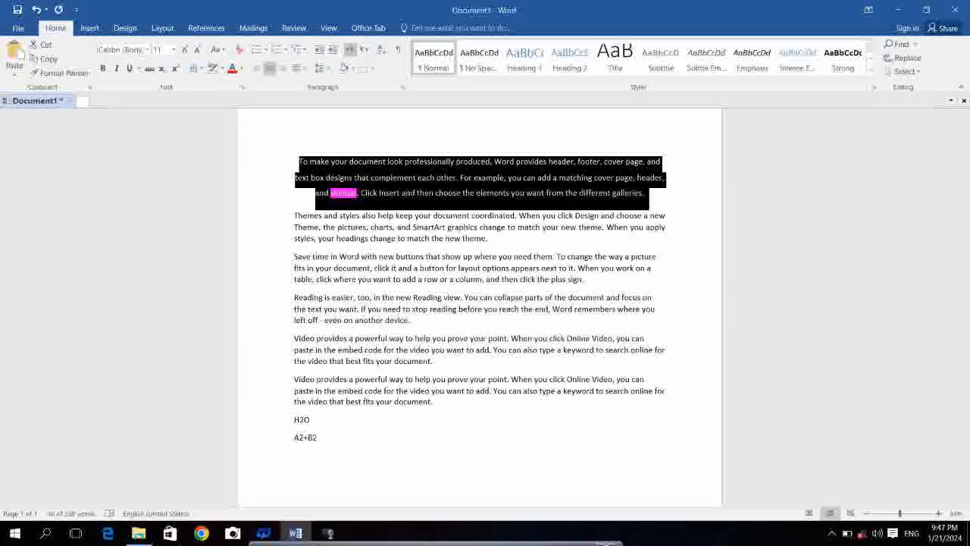
key("ctrl+l")
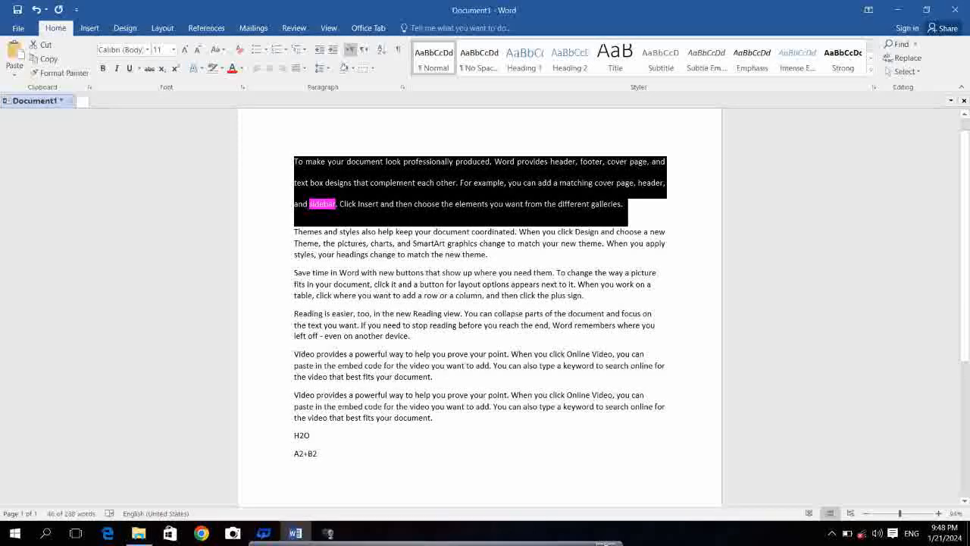
key("Delete")
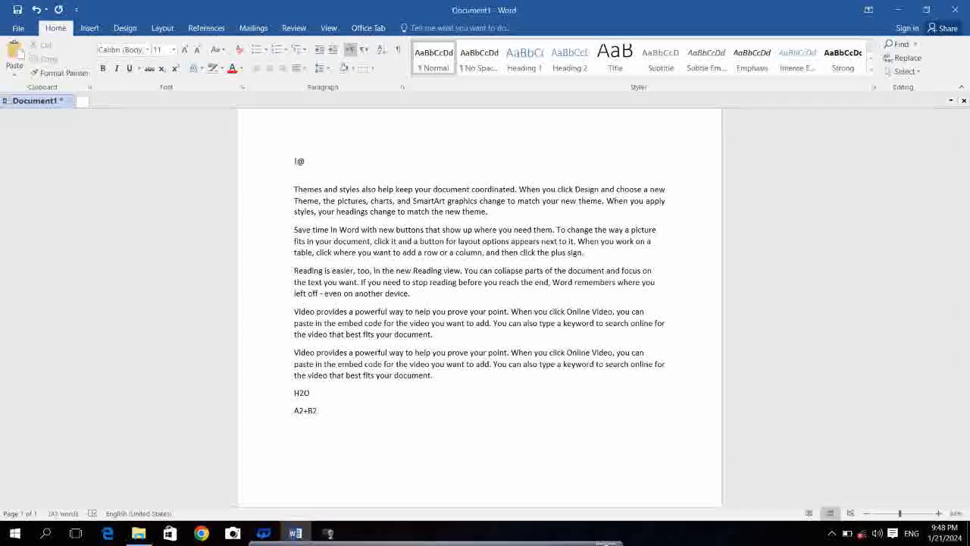
key("ctrl+z")
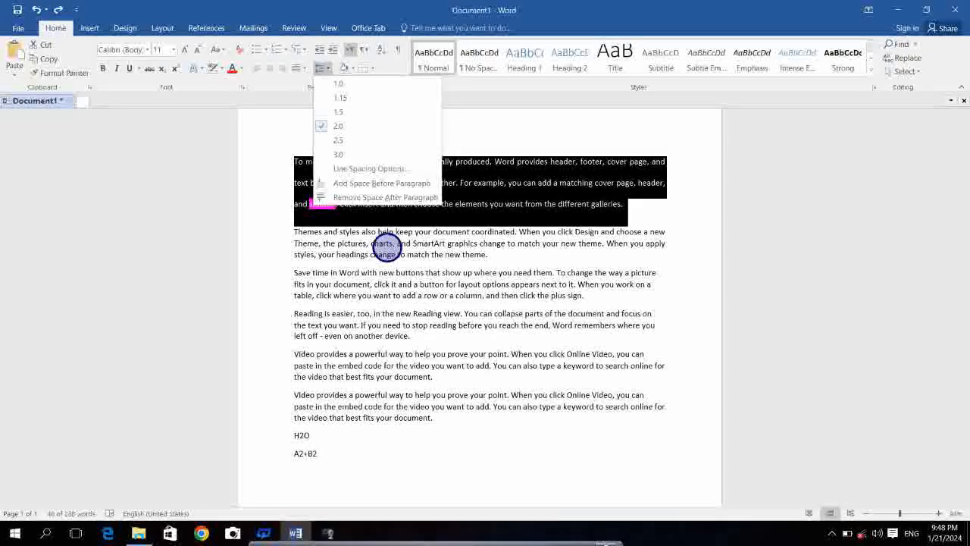
Remove the space after the third paragraph, which starts with "Save time in Word"
left_click(382, 244)
double_click(382, 244)
left_click(372, 284)
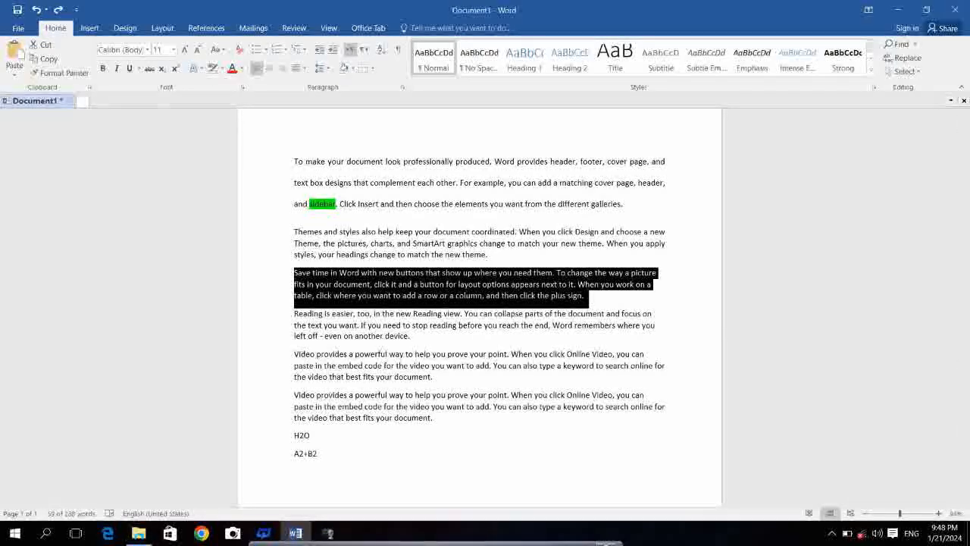
left_click(323, 68)
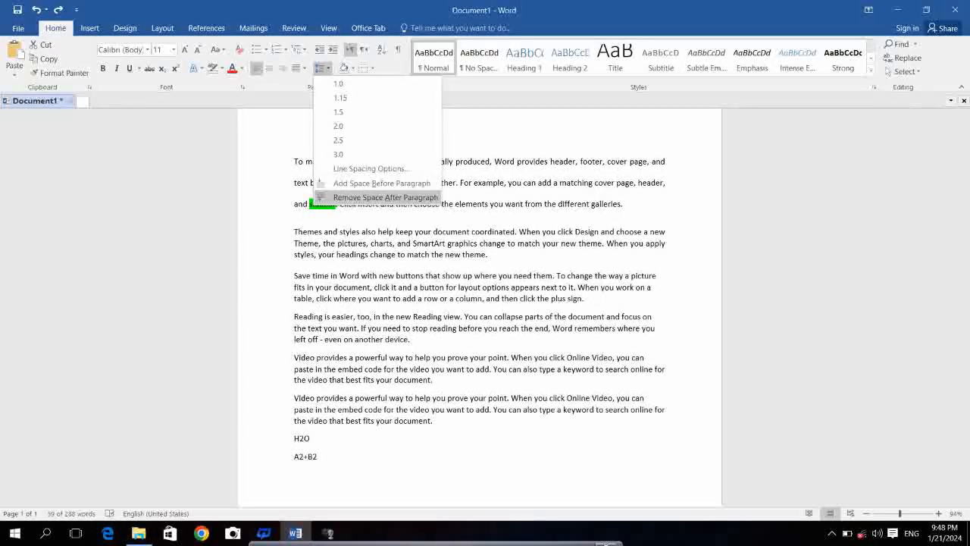
left_click(337, 201)
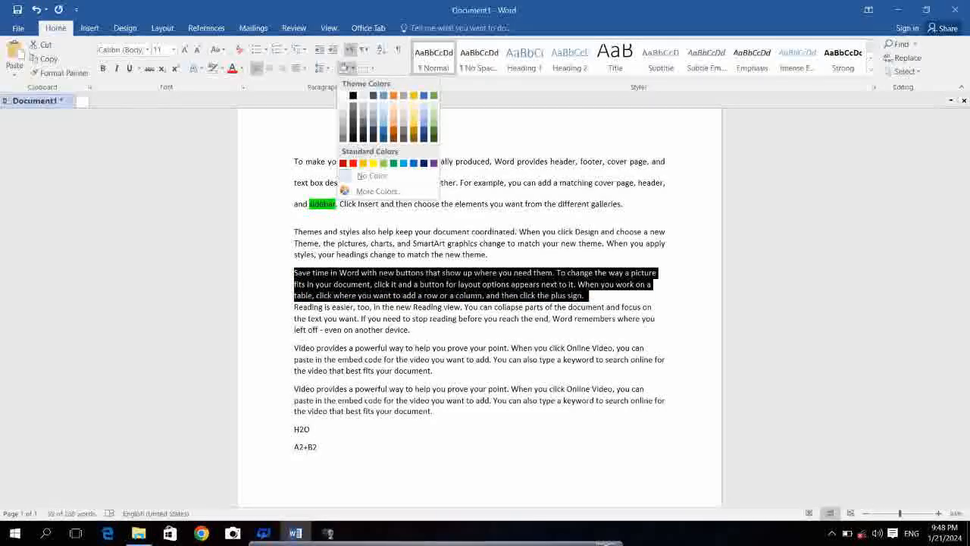
Apply dark orange shading to the word "document" in the second paragraph
left_click(452, 231)
double_click(452, 232)
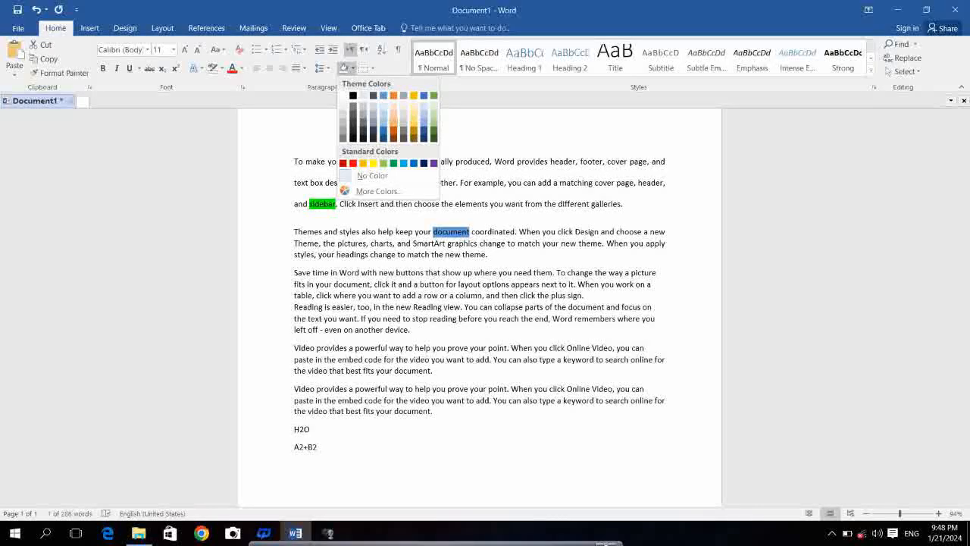
key("Escape")
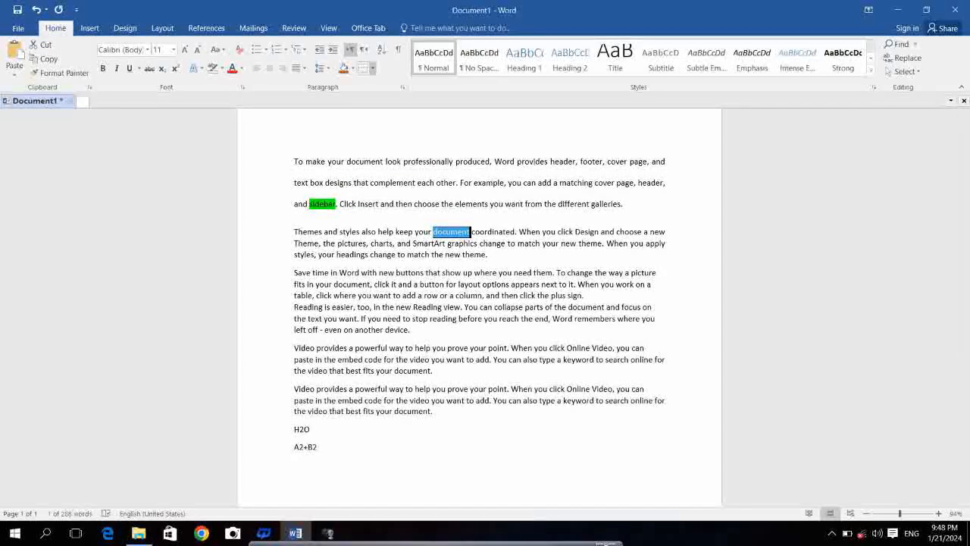
Review the available border options and the bullet library without applying either
left_click(371, 69)
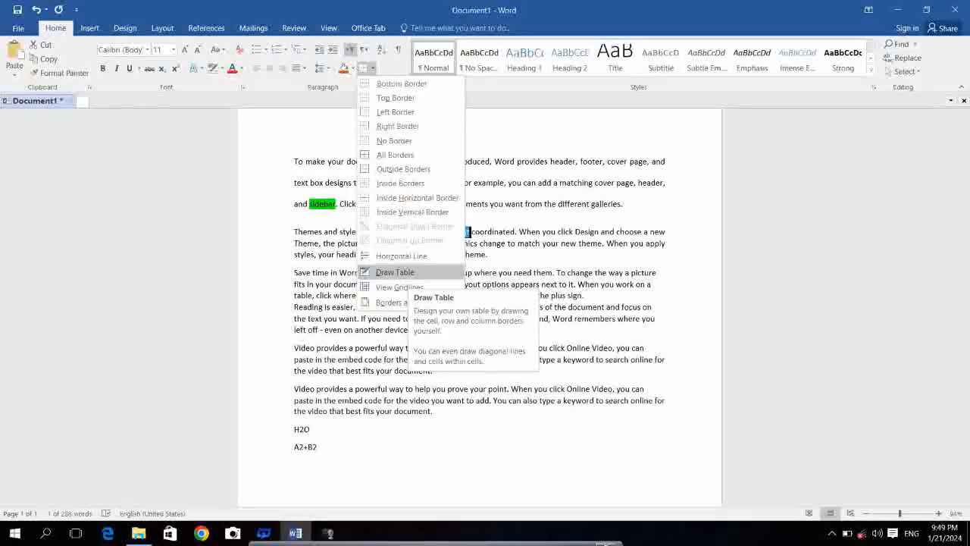
key("Escape")
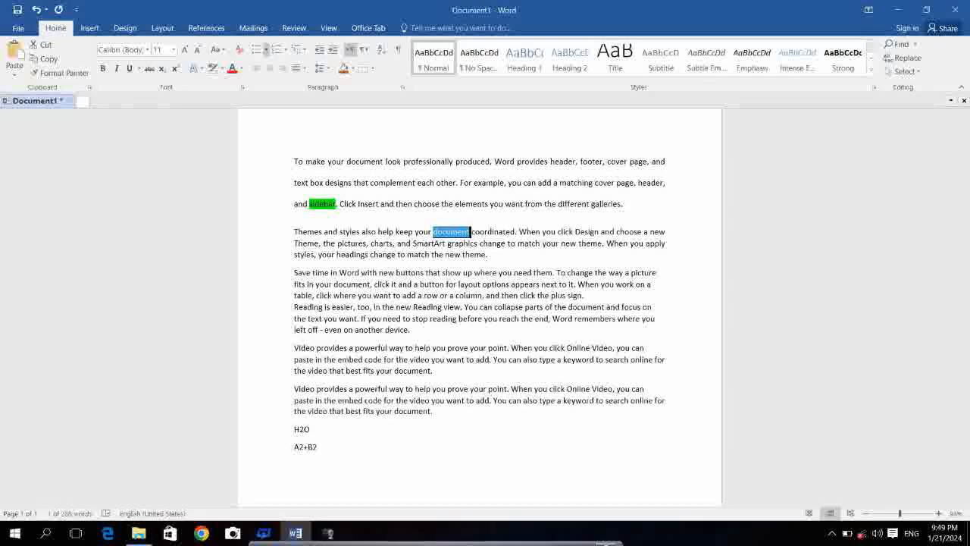
left_click(265, 49)
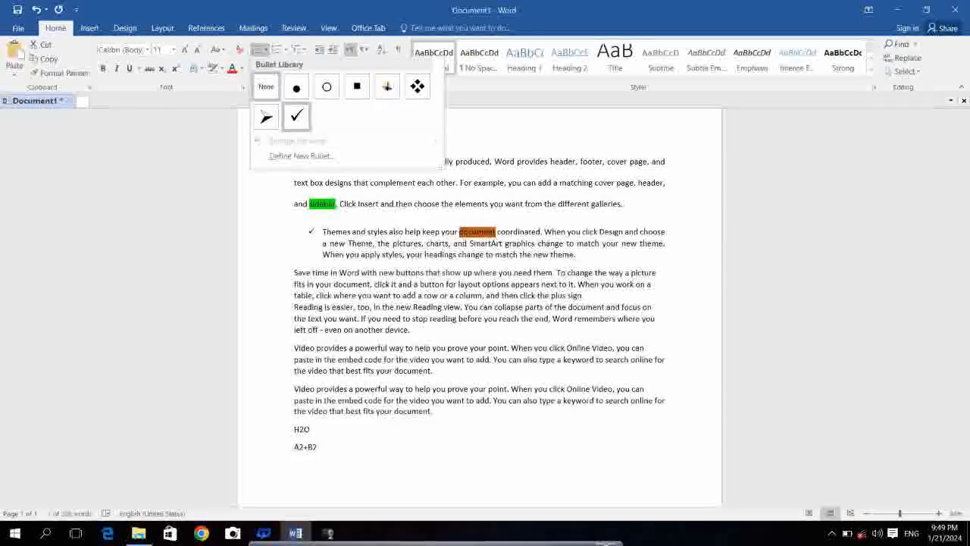
left_click(325, 441)
Apply check mark bullets to every paragraph in the document
key("ctrl+a")
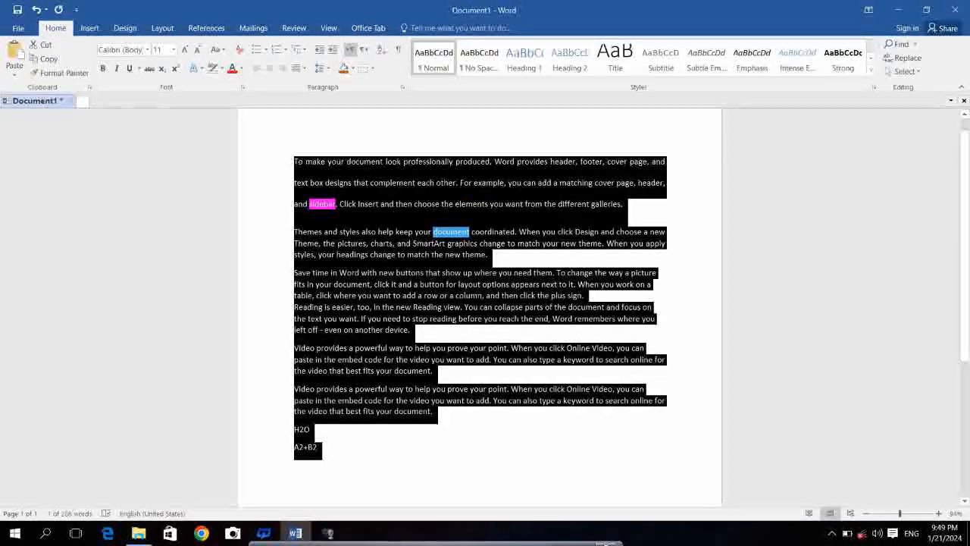
left_click(265, 50)
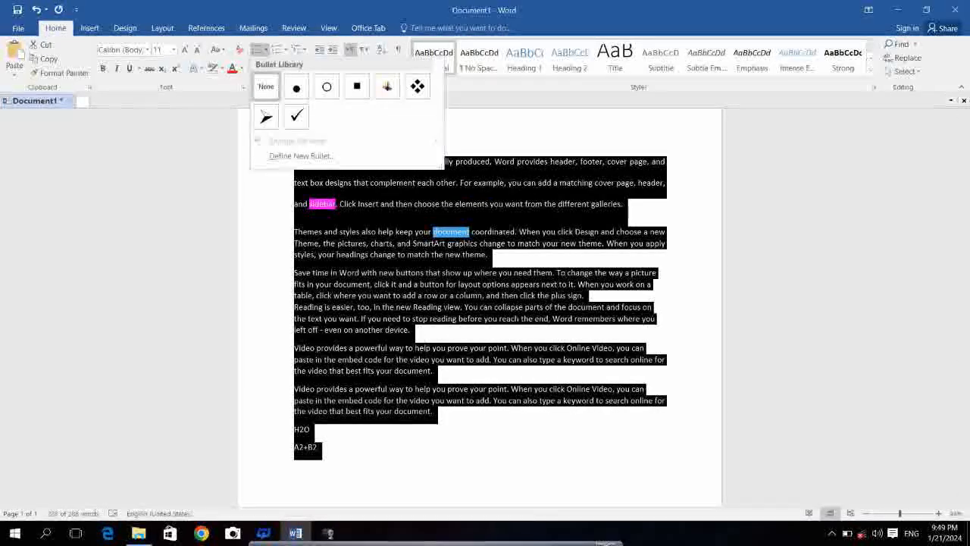
left_click(297, 177)
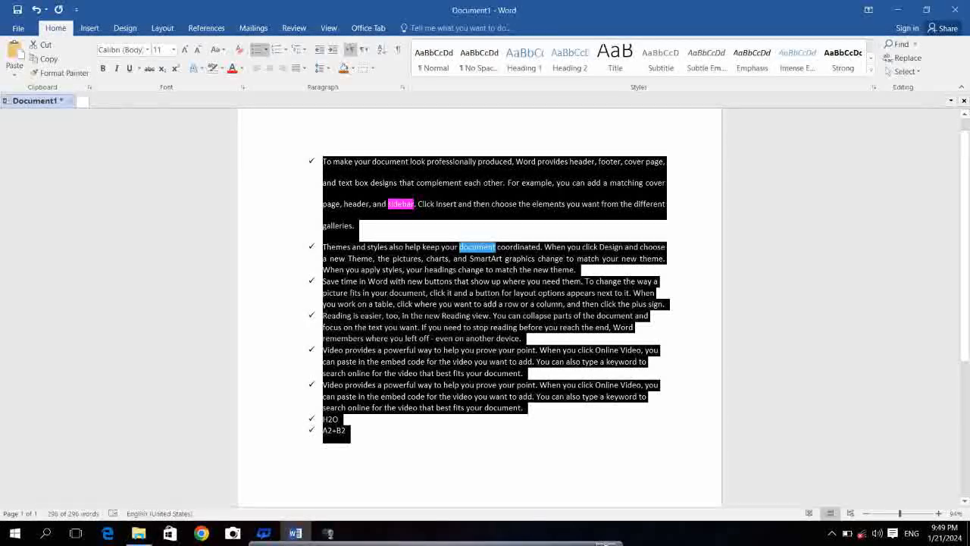
Remove the bullets from all paragraphs and delete the entire document text
left_click(266, 49)
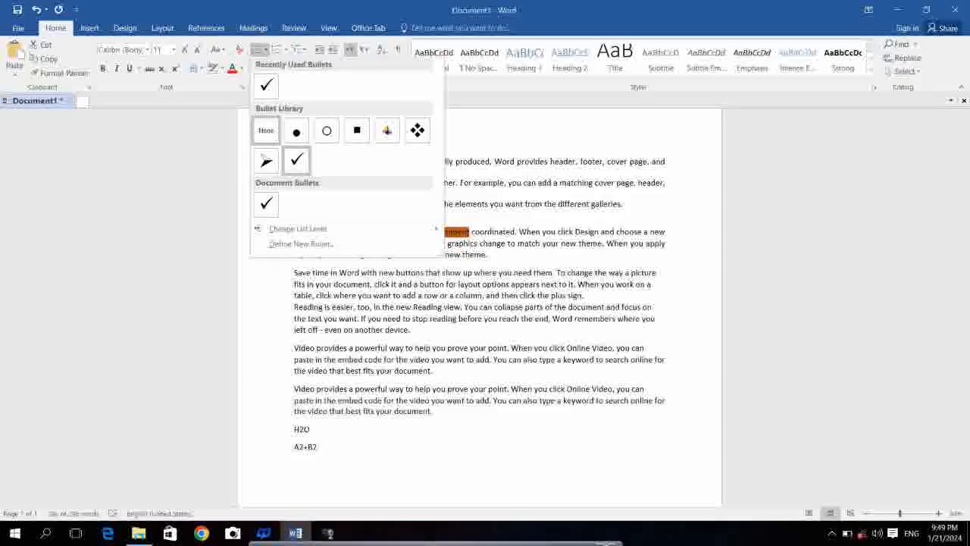
left_click(266, 130)
key("Delete")
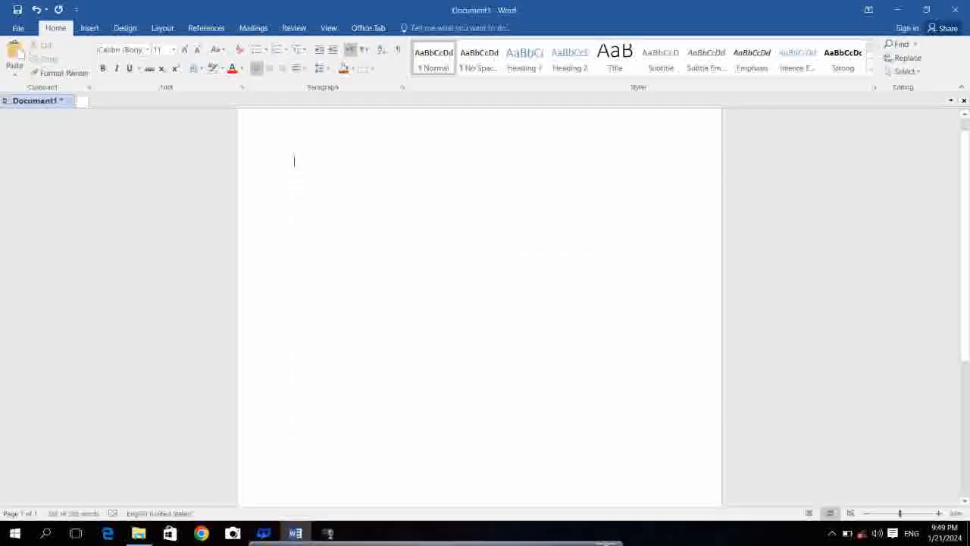
Write an automatically numbered list with "What is your name?" as item 1 and random filler text as item 2
type("1. ")
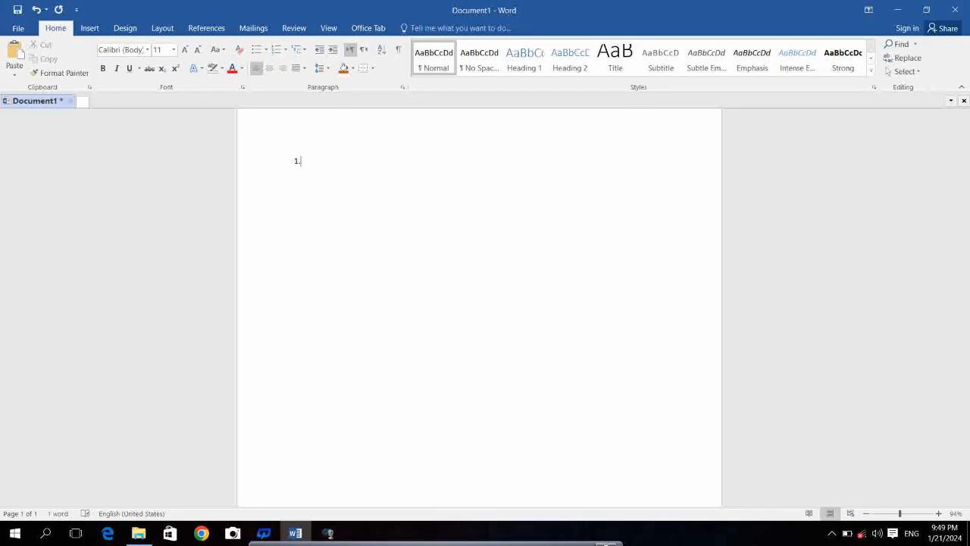
type("whati i")
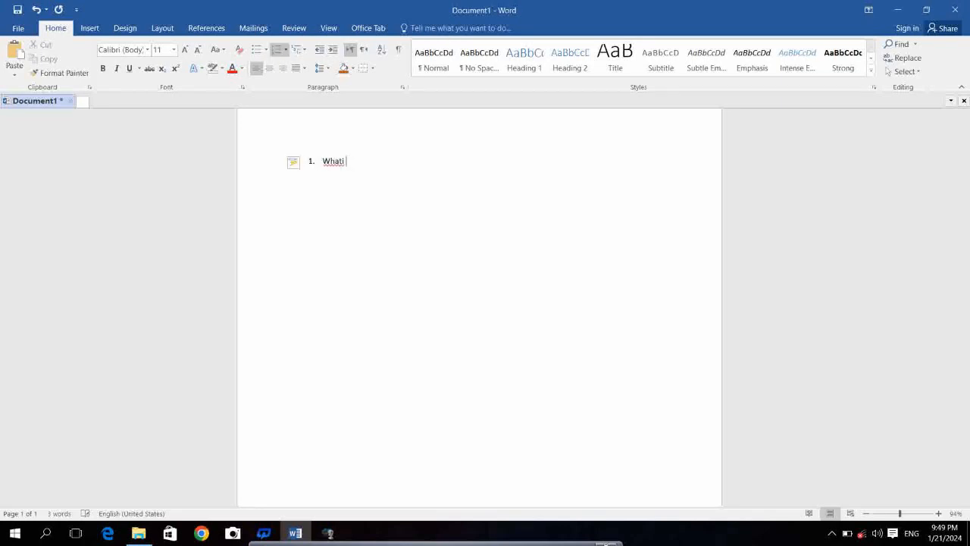
key("BackSpace")
type("is your name?")
key("Return")
type("A;lskdfj ;lasdjf")
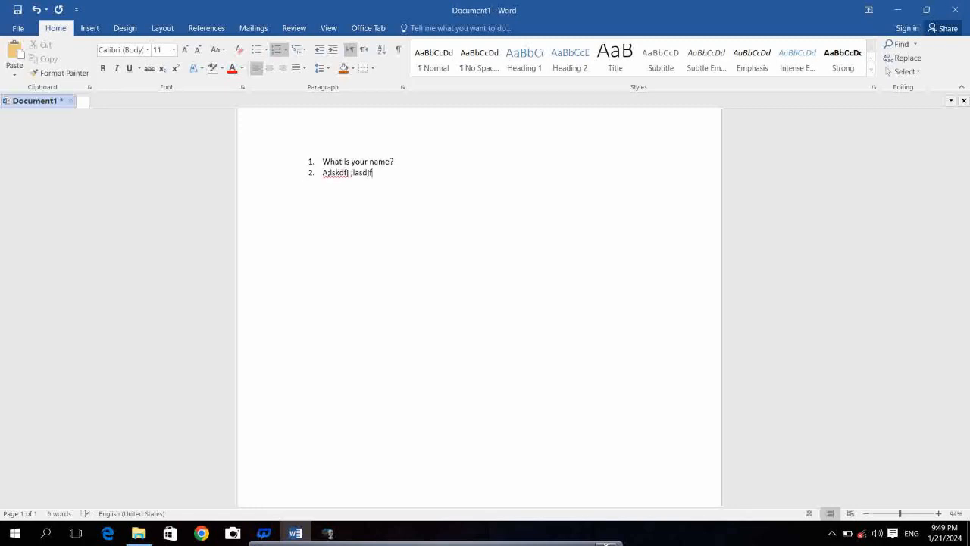
type(" laskdjf ;laksjdf lasjkdfmm")
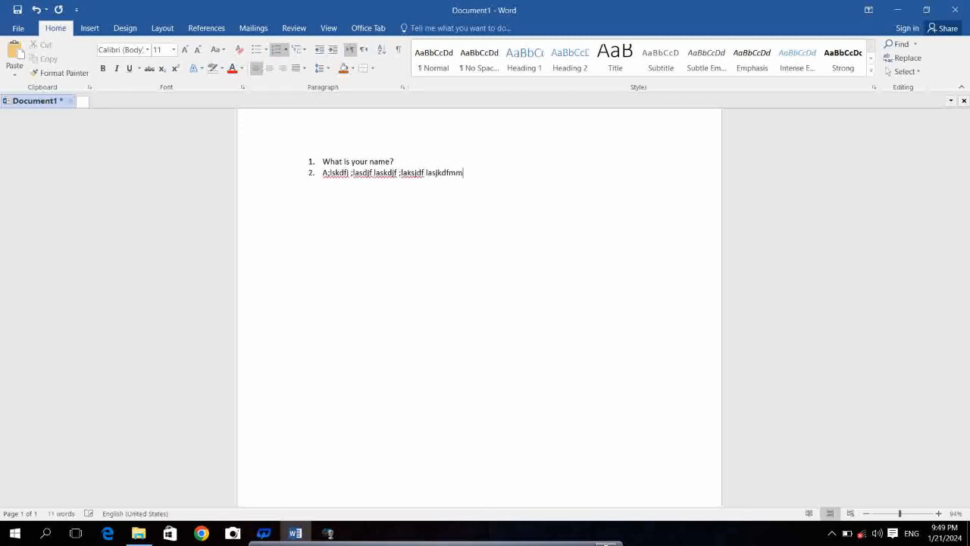
Extend the second list item with a long run of "m" characters, start a third item, and remove numbering from the first two items
type("mmmmmmmmmmmmmmmmmmmmmmmmmmmmmmmmmmmmmmmmmmmmmmmmmmmmmmmmmmmmmmmmmmmmmmmmmmmmmmmmmmmmmmmmmmmmmm")
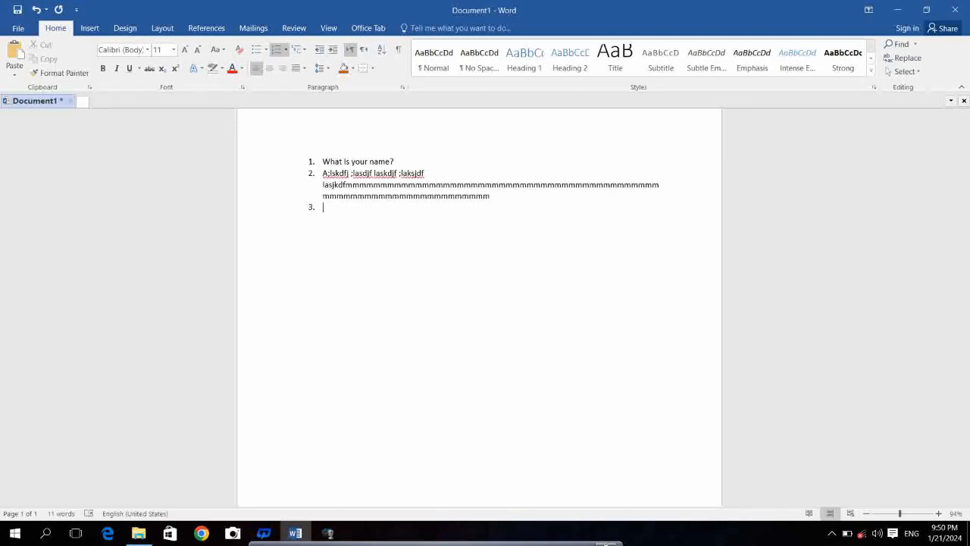
left_click_drag(323, 207, 323, 162)
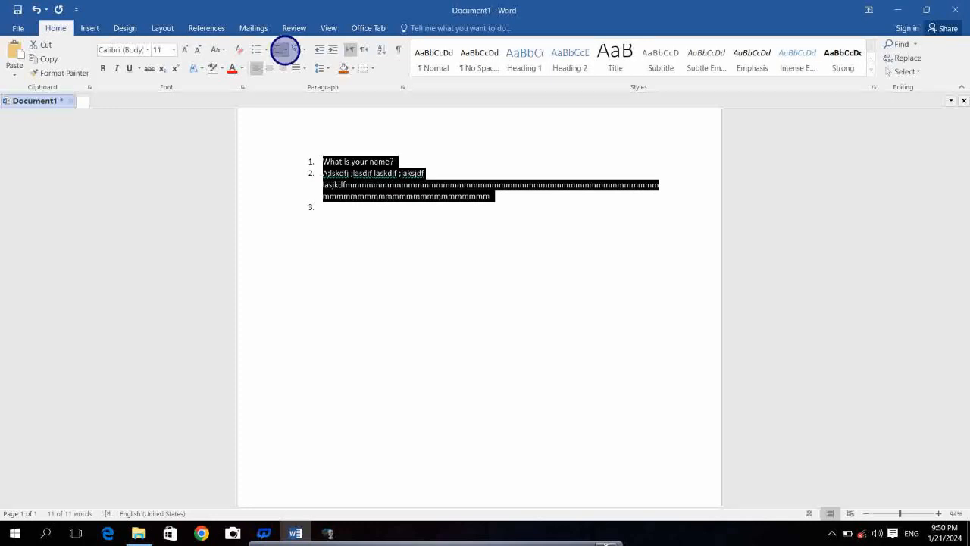
left_click(284, 49)
left_click(283, 83)
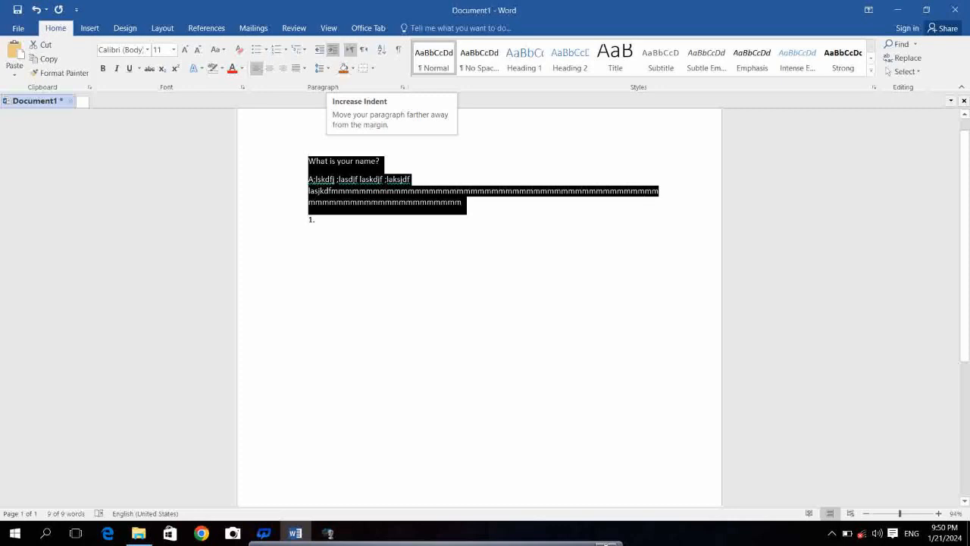
Increase the indent of the two selected paragraphs three times, and decrease it again three times
left_click(332, 49)
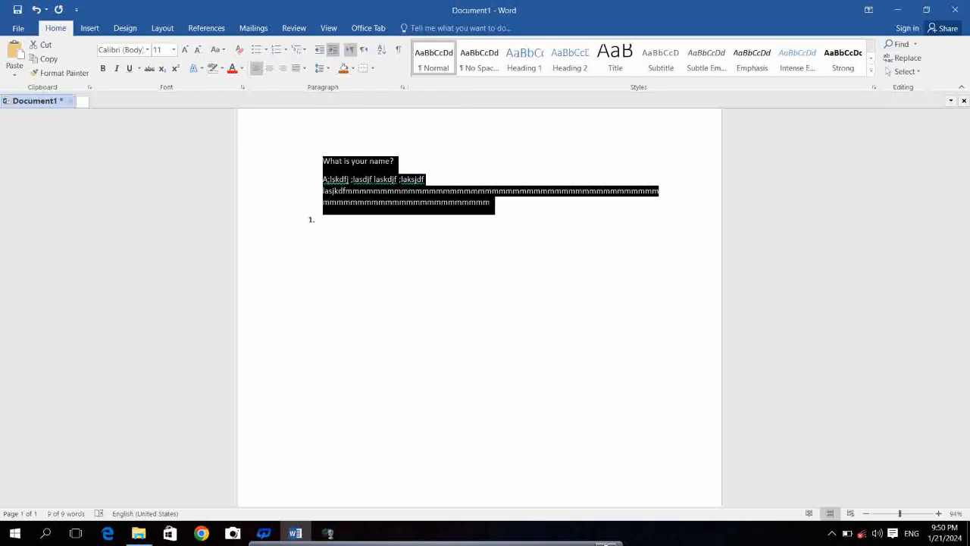
left_click(332, 49)
left_click(332, 49)
left_click(319, 50)
left_click(319, 50)
left_click(319, 49)
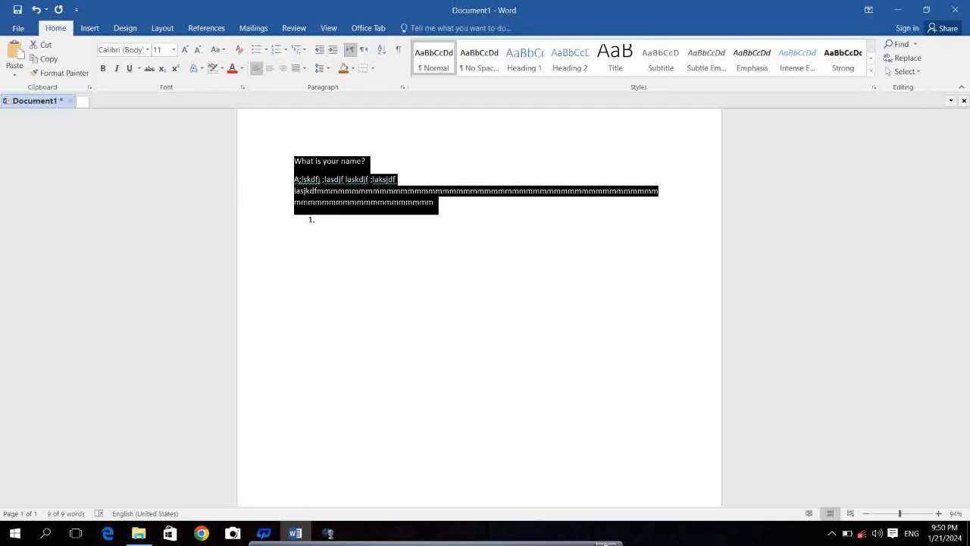
Switch the selected paragraphs to right-to-left text direction and back to left-to-right, twice
left_click(363, 49)
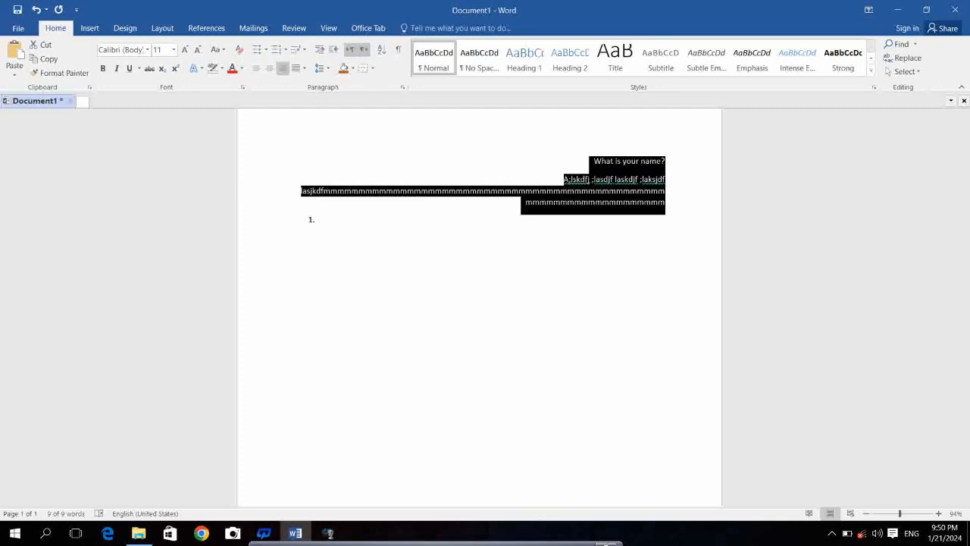
left_click(350, 49)
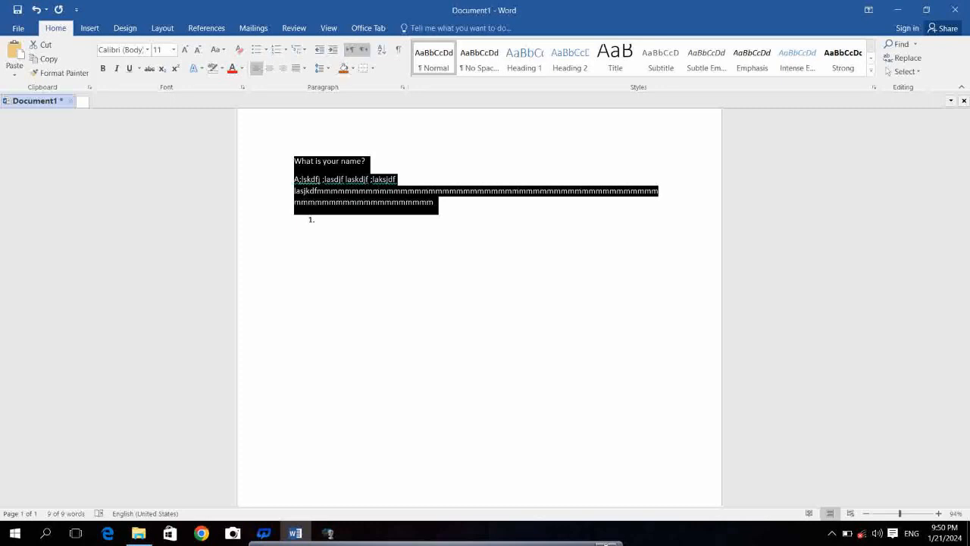
left_click(363, 50)
left_click(350, 50)
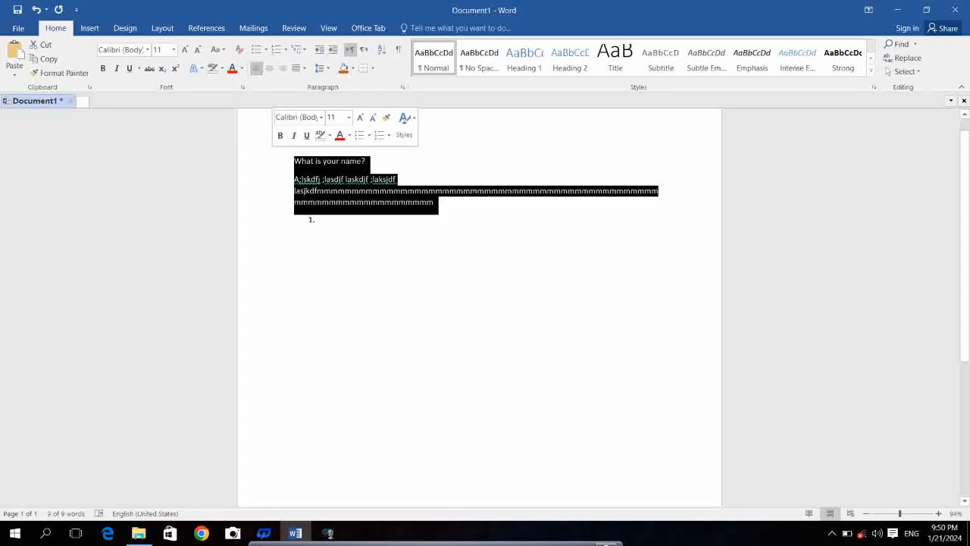
Replace the text with the digits 2, 3, 6, 5, 4, 1, 9, 8, 7 on separate lines and sort them in ascending order
key("Delete")
type("2")
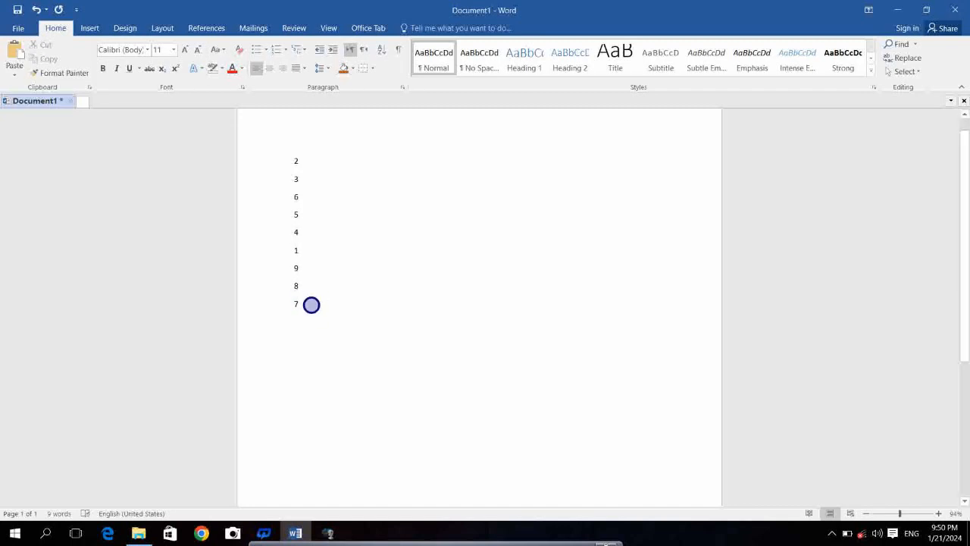
left_click_drag(309, 303, 296, 157)
left_click(381, 50)
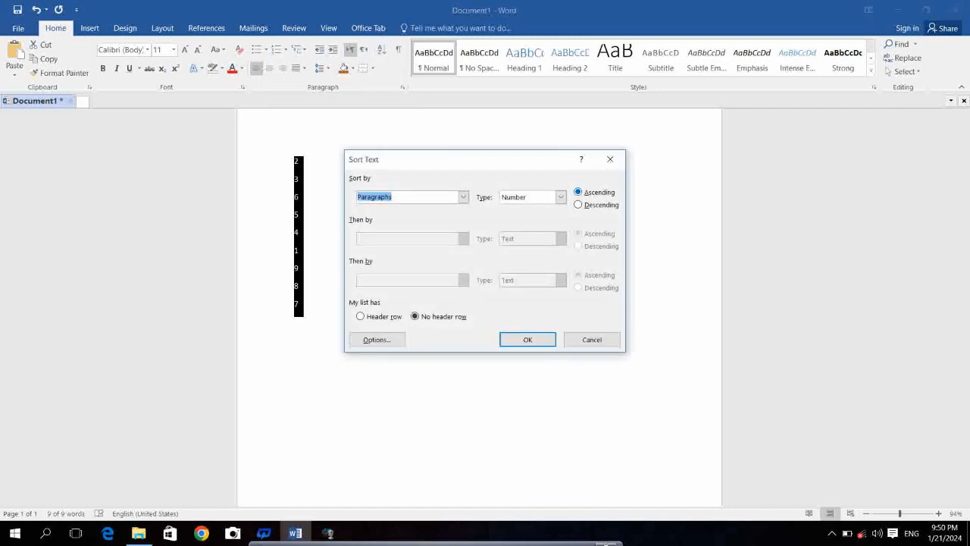
left_click(536, 338)
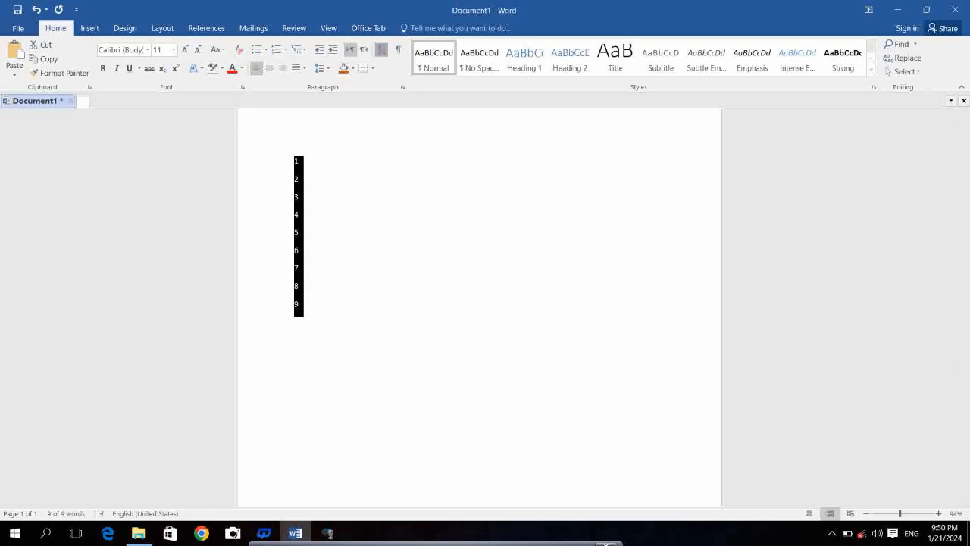
Sort the number list in descending order and delete it from the document
left_click(381, 49)
key("alt+d")
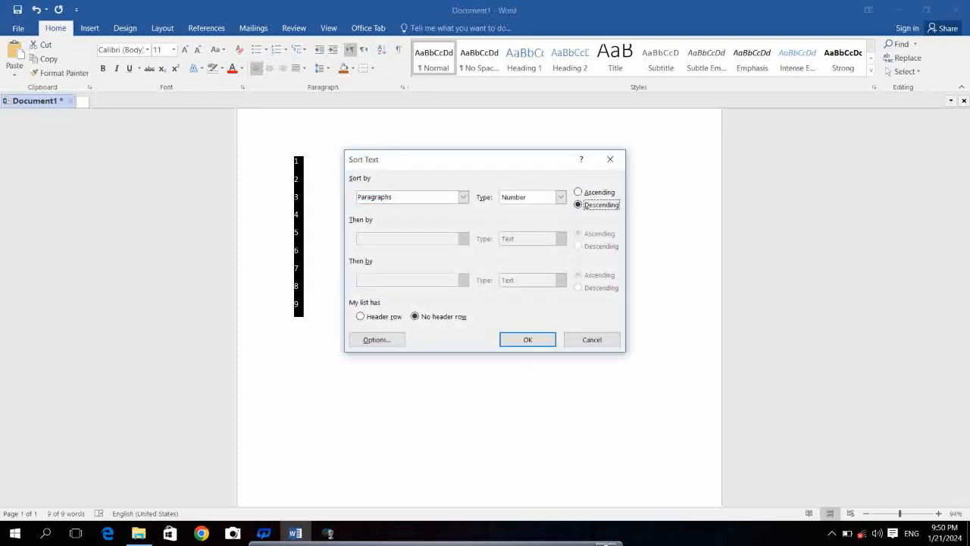
key("Return")
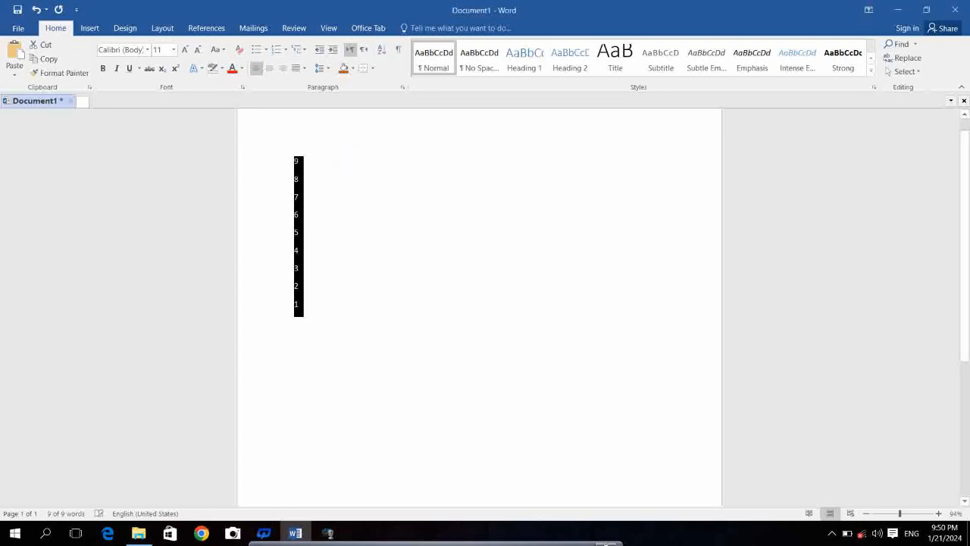
key("Delete")
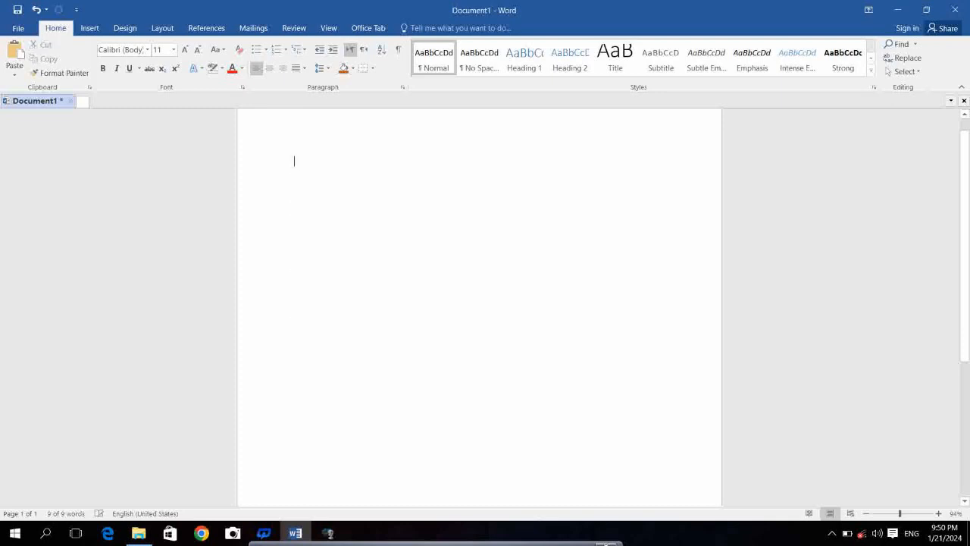
type("acvbndde")
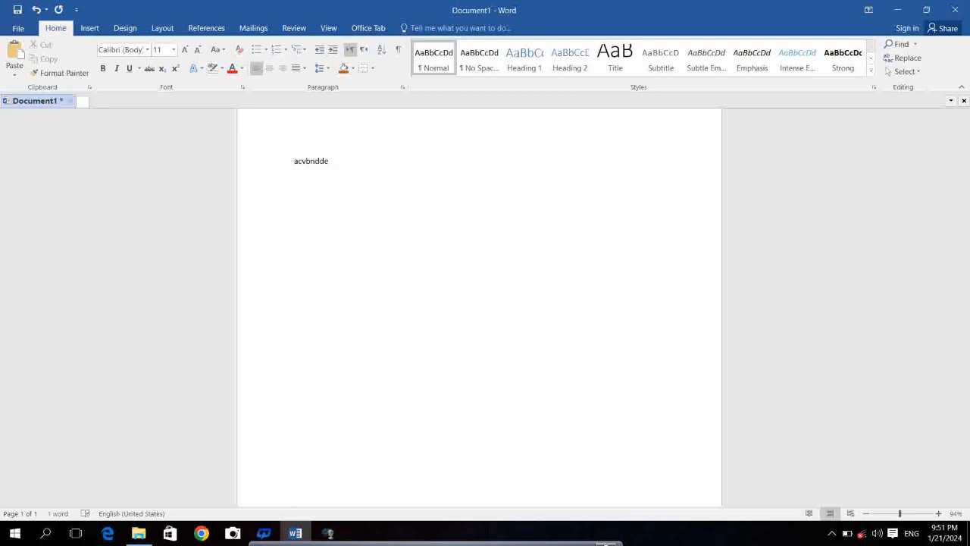
key("BackSpace")
key("BackSpace")
key("BackSpace")
key("BackSpace")
key("BackSpace")
key("BackSpace")
Fill the empty page with five paragraphs of Word's built-in random sample text
key("Return")
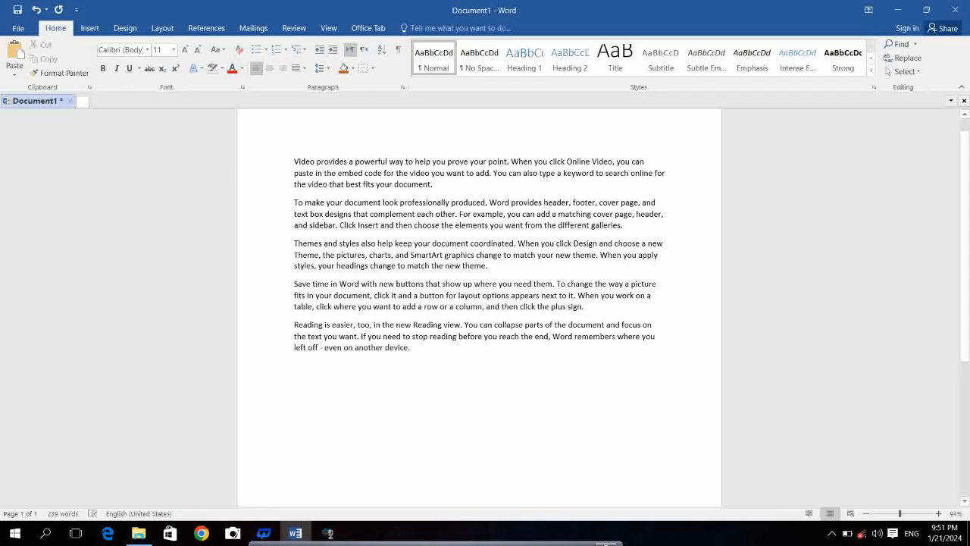
left_click_drag(294, 365, 294, 162)
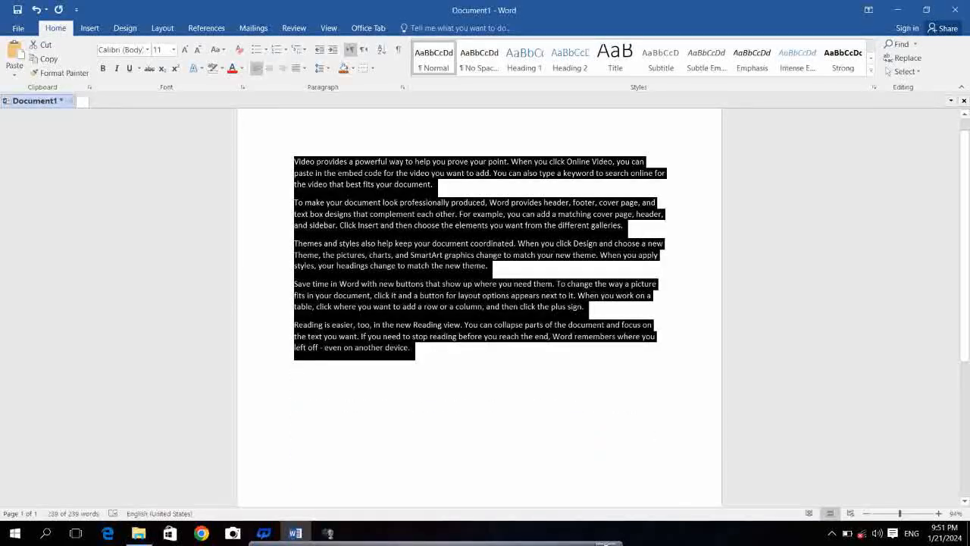
left_click_drag(300, 161, 294, 162)
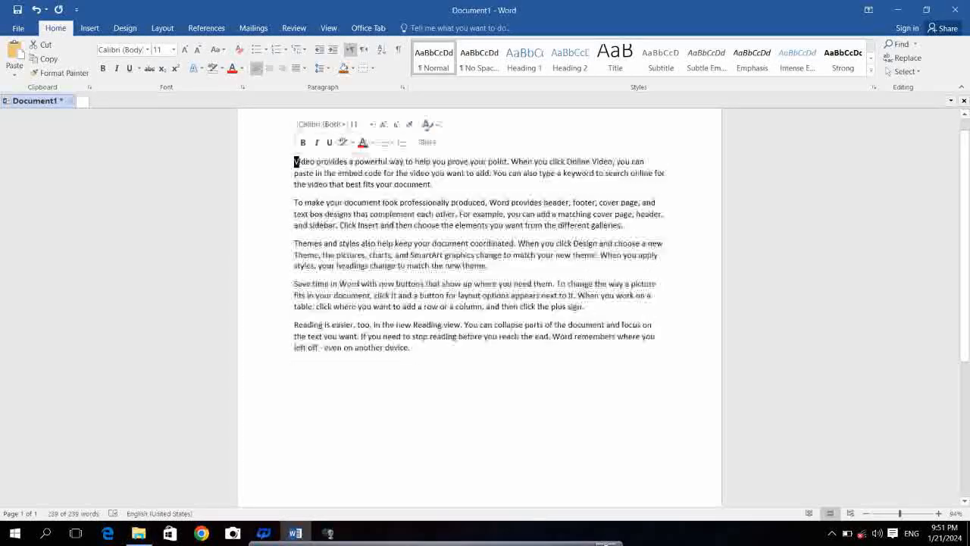
Insert the lines "My computer", "Ms office" and "Ms word" as separate paragraphs above the sample text
left_click(294, 161)
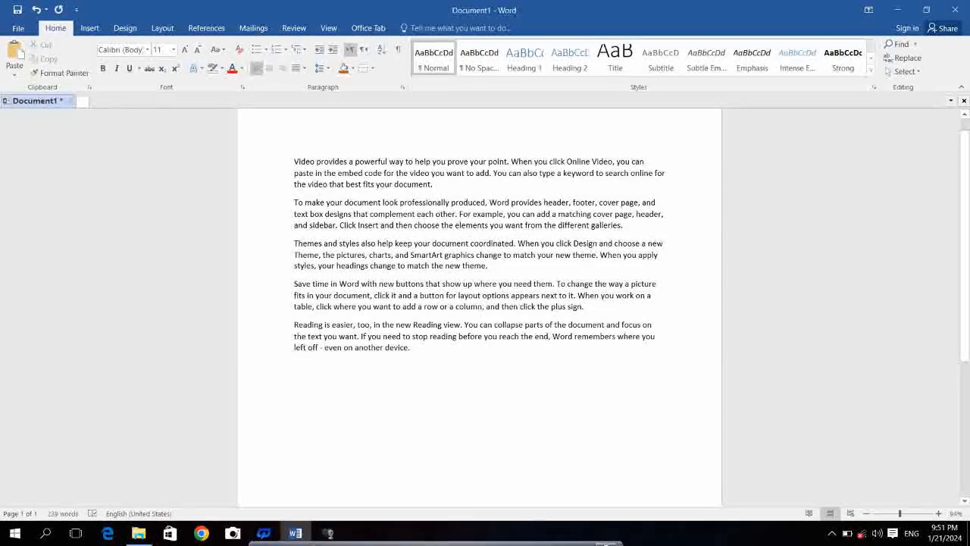
key("Return")
type("My computer")
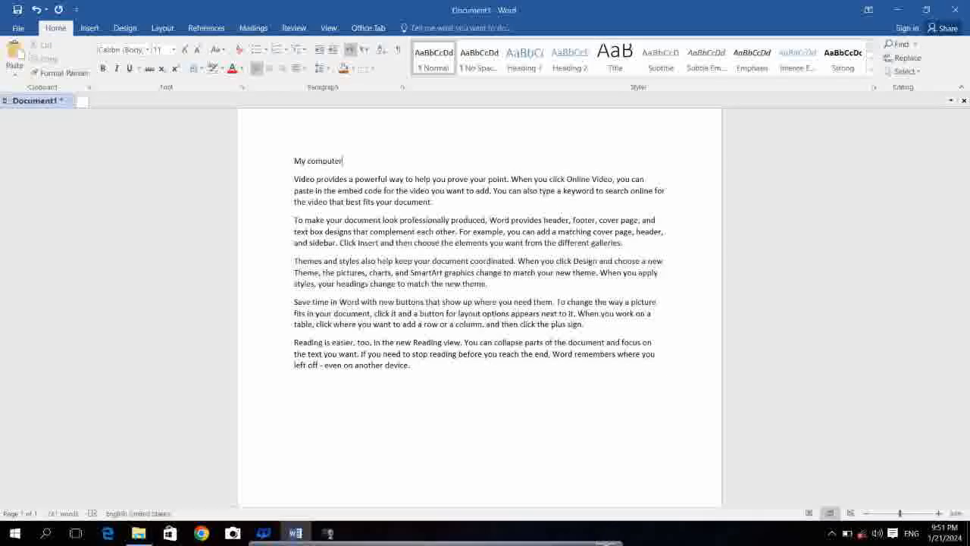
key("Return")
type("Ms of")
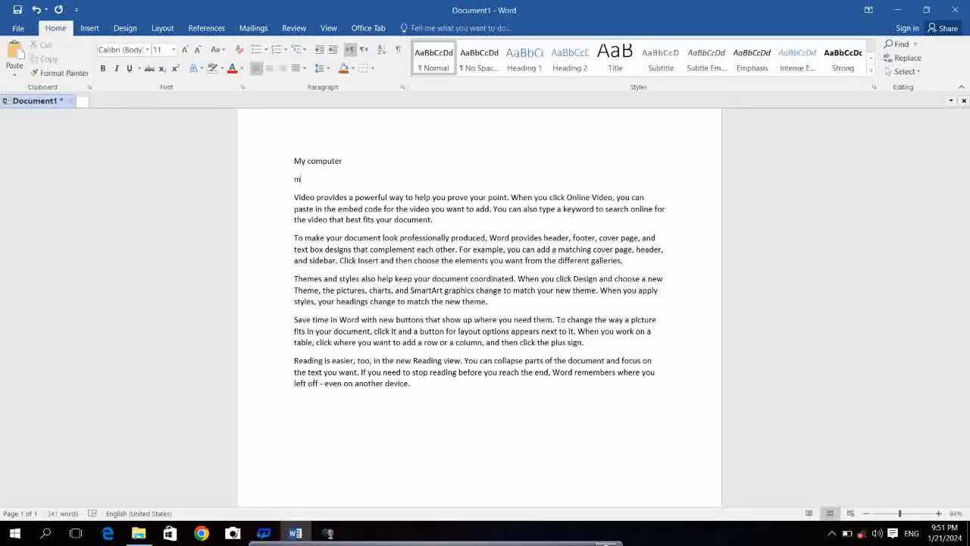
type("fice")
key("Return")
type("Ms word")
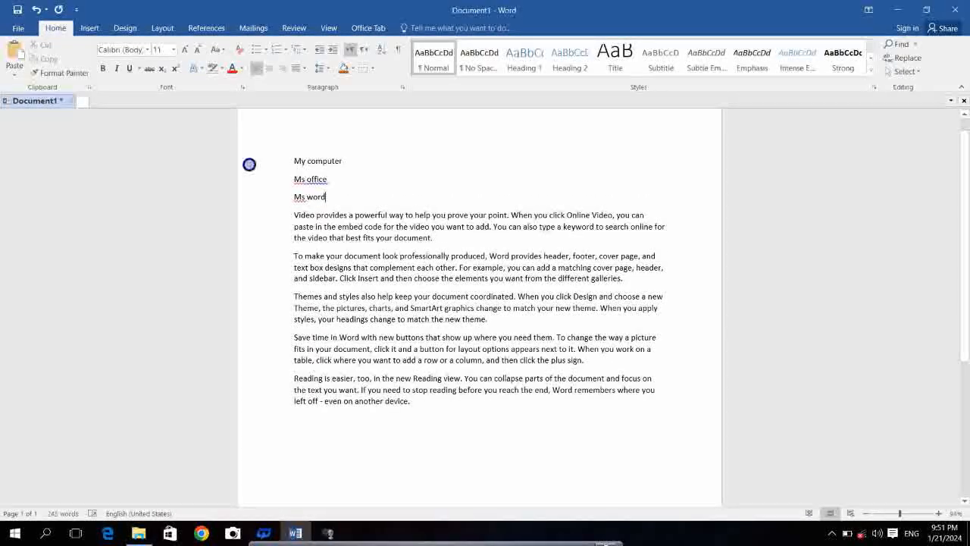
Apply Heading 1 to "My computer", Heading 2 to "Ms office" and Heading 3 to "Ms word"
left_click(250, 162)
left_click(524, 57)
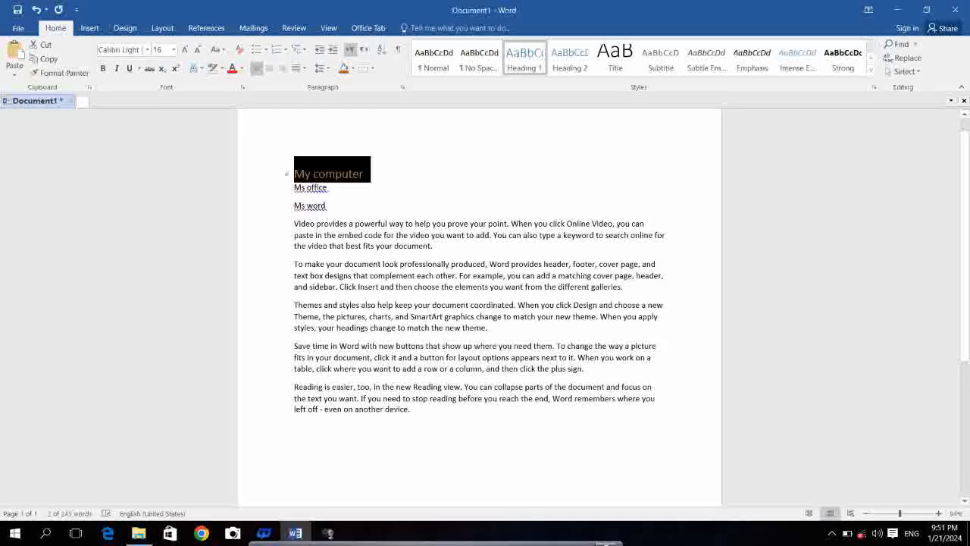
left_click(280, 187)
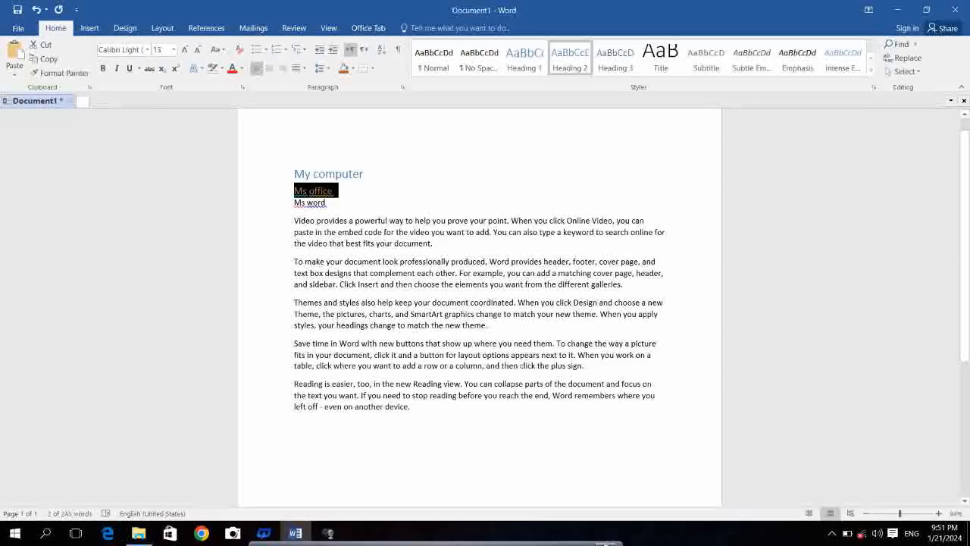
left_click(280, 202)
left_click(615, 59)
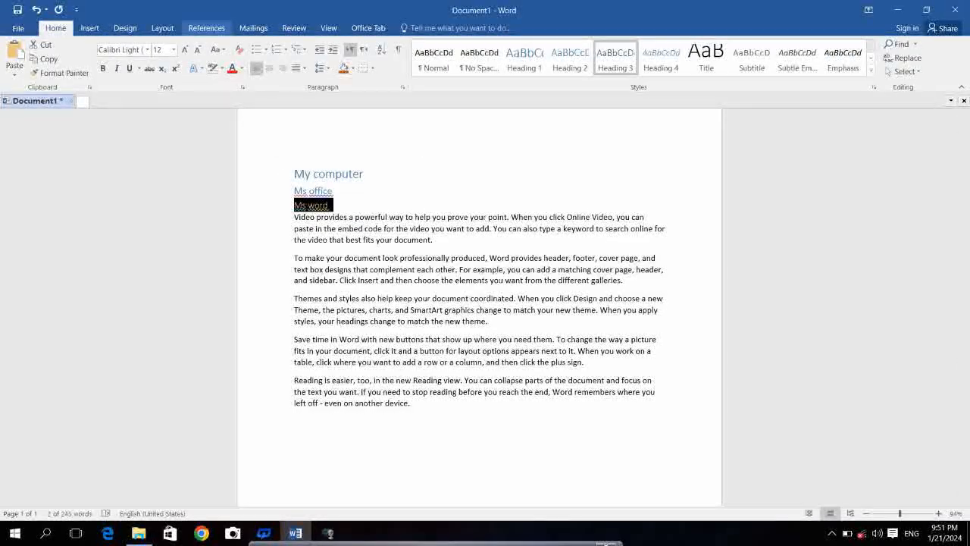
left_click(206, 28)
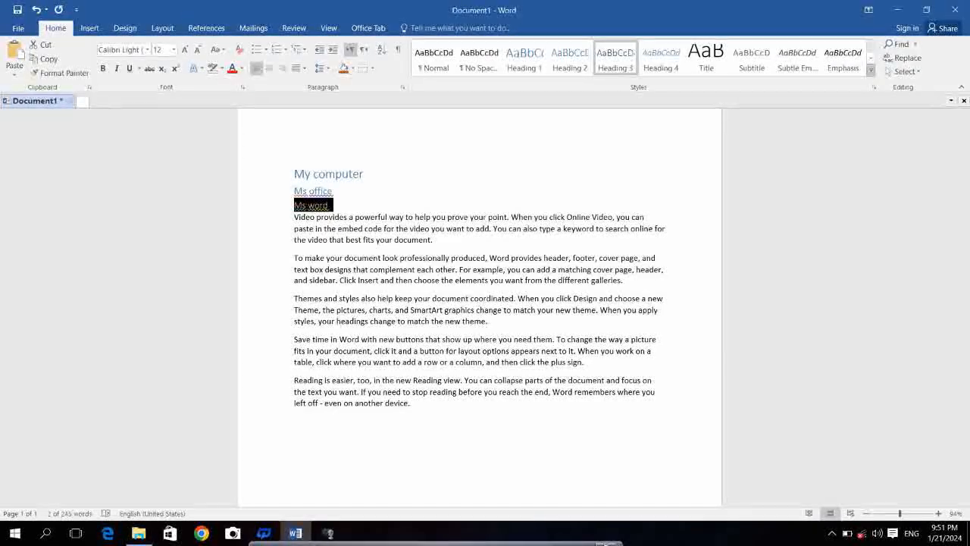
Review the full settings for a new style named "unique" based on the first body paragraph, and discard the style
left_click(433, 240)
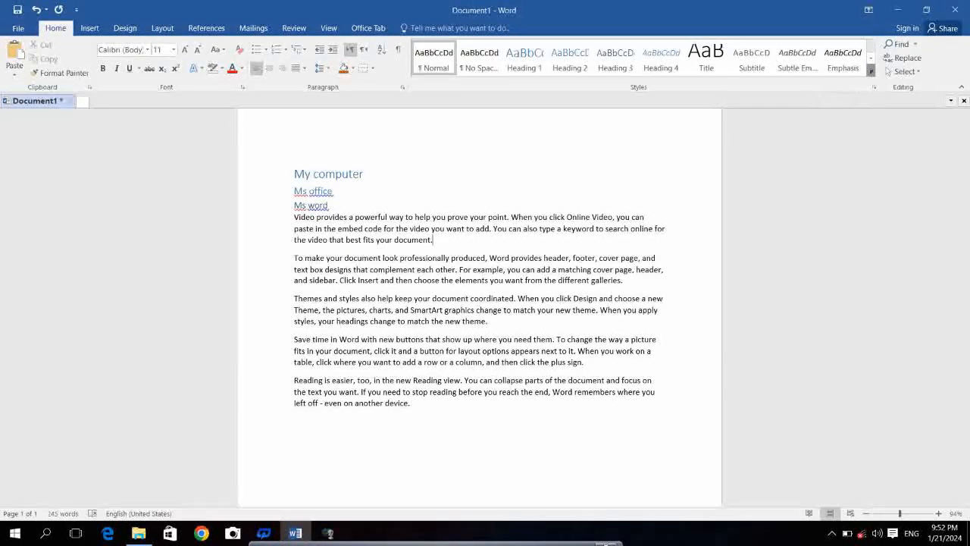
left_click(871, 69)
left_click(452, 119)
type("unique")
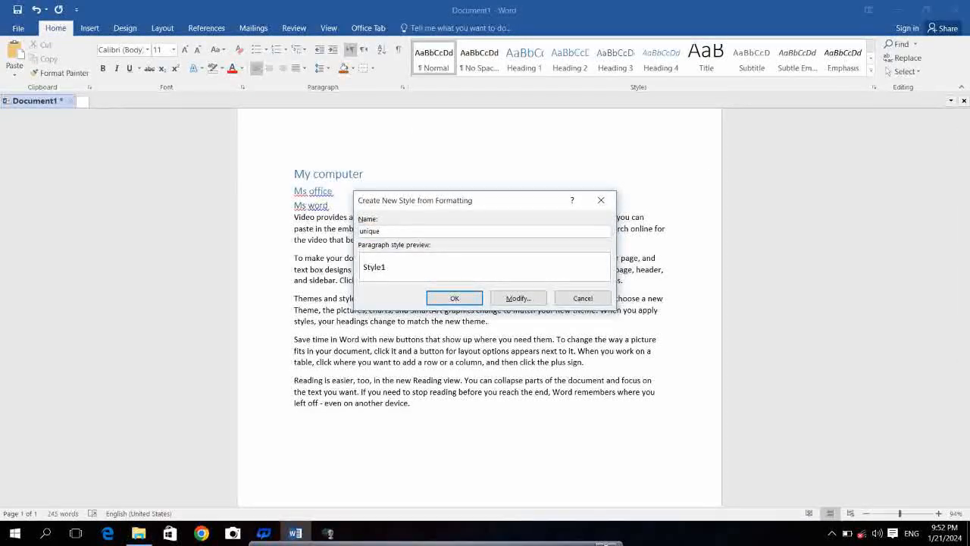
key("alt+m")
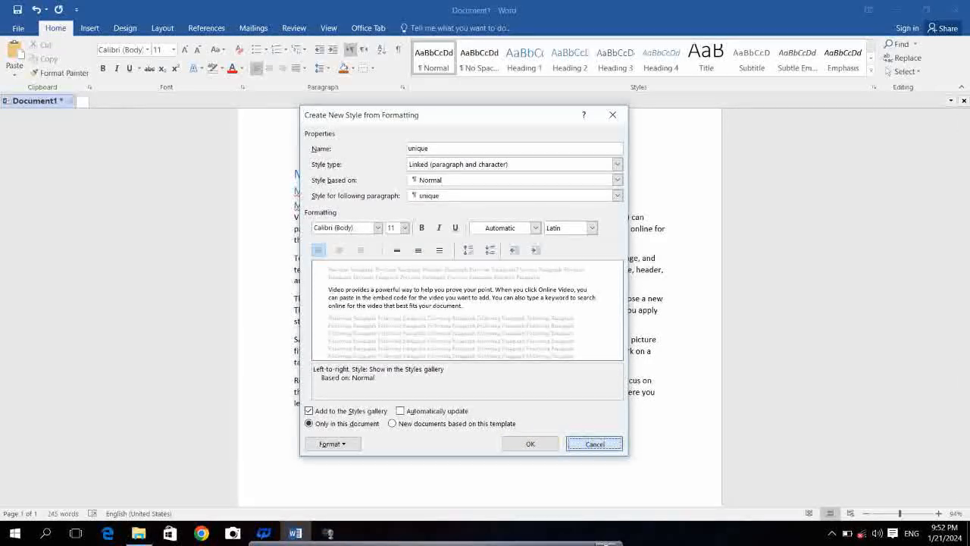
key("Escape")
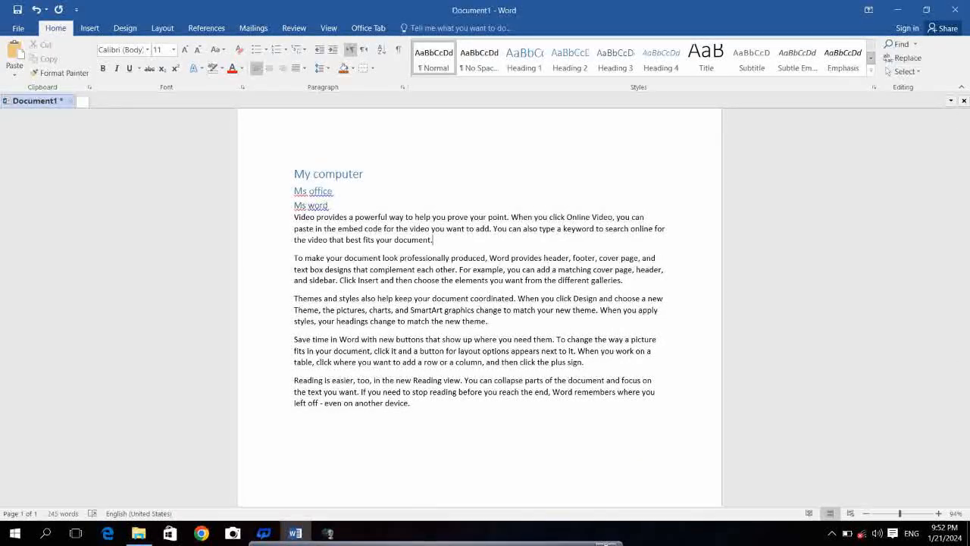
Search the document for "unique" and for "computer", and close the search
left_click(896, 43)
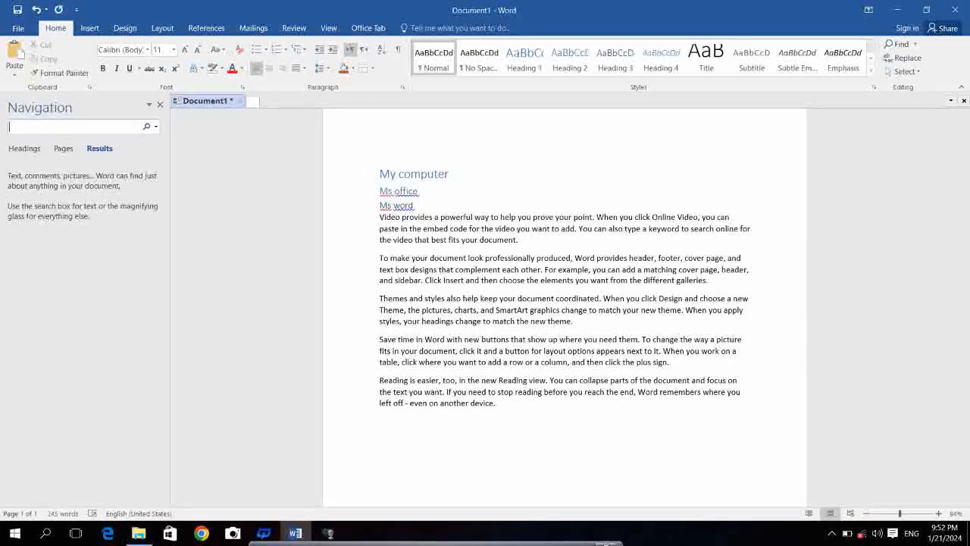
type("unique")
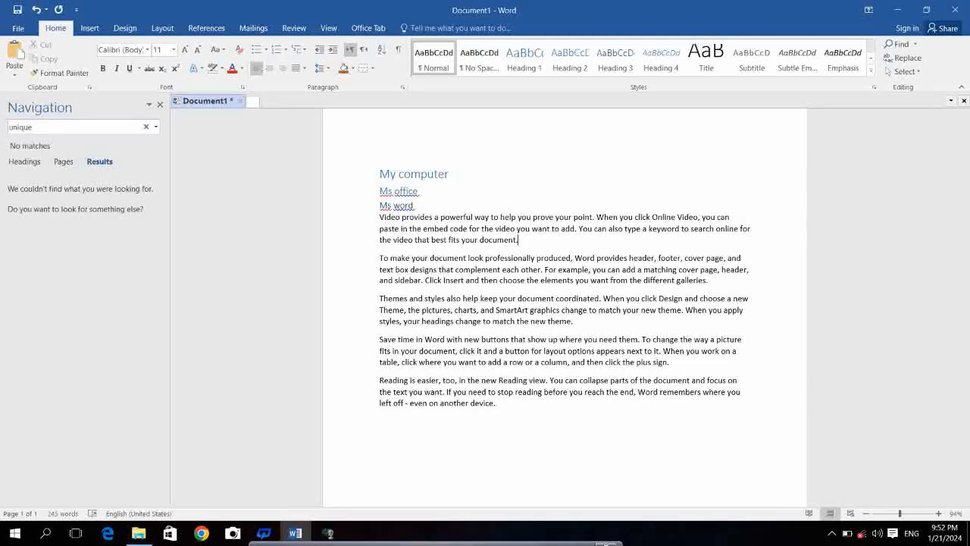
key("BackSpace")
key("BackSpace")
key("BackSpace")
key("BackSpace")
key("BackSpace")
key("BackSpace")
type("computer")
key("Return")
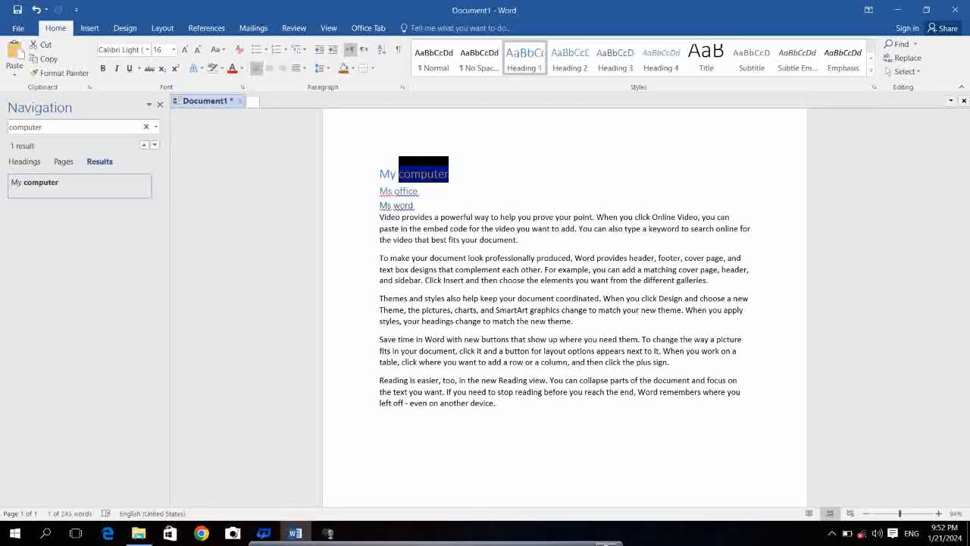
key("ctrl+f")
key("Escape")
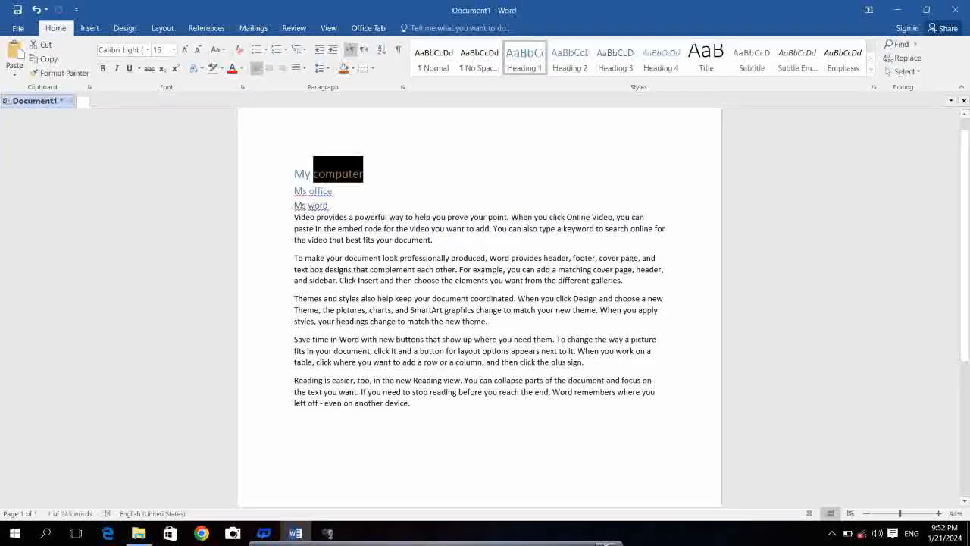
Use Advanced Find to search for "way" and apply reading highlight to all its occurrences
left_click(915, 45)
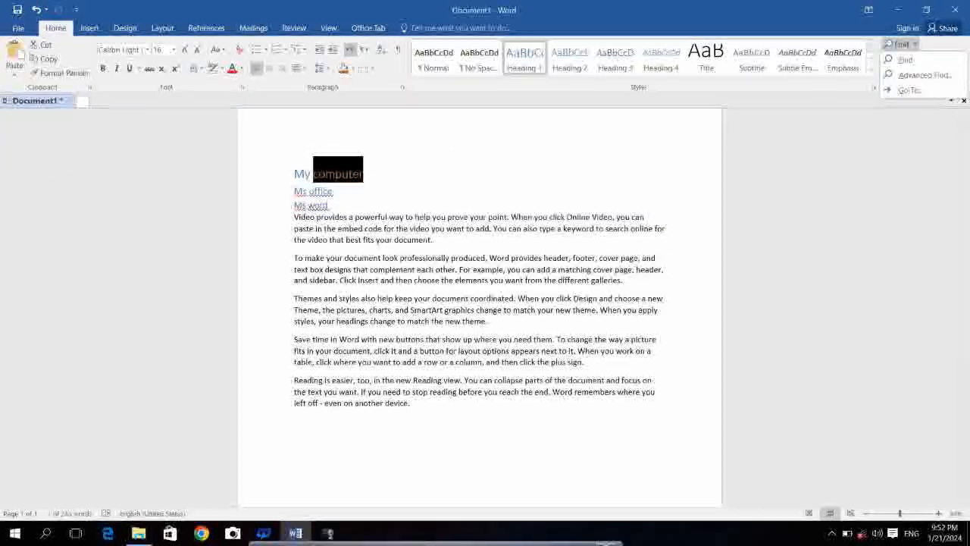
left_click(890, 74)
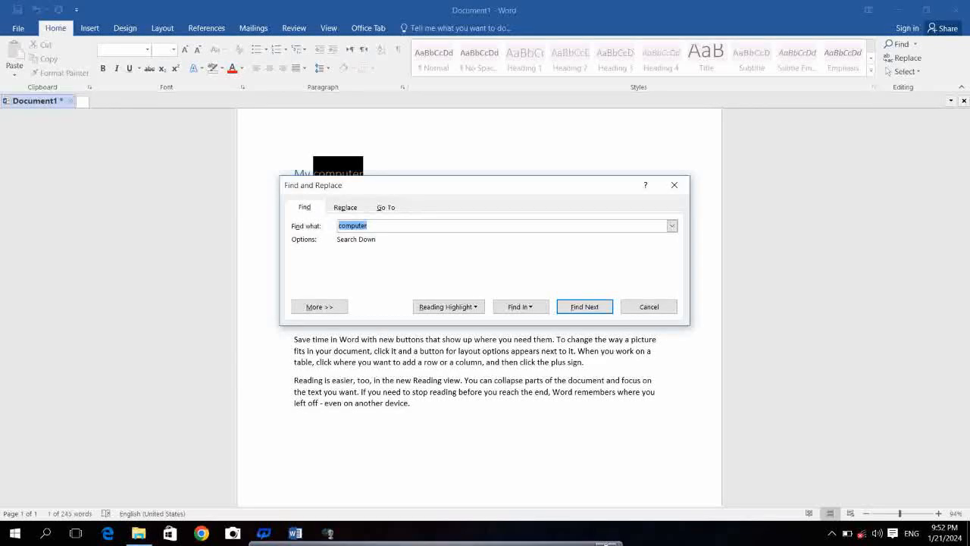
left_click_drag(485, 185, 656, 152)
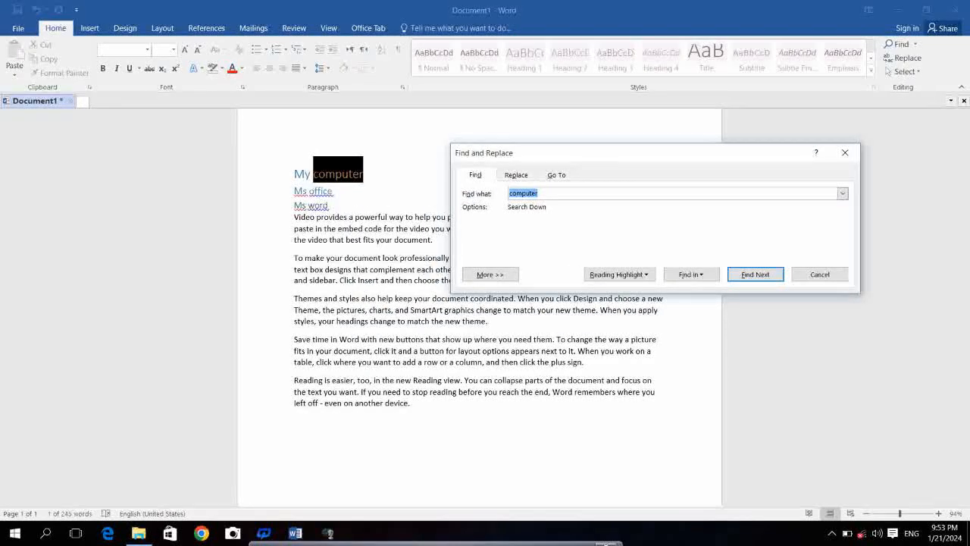
type("way")
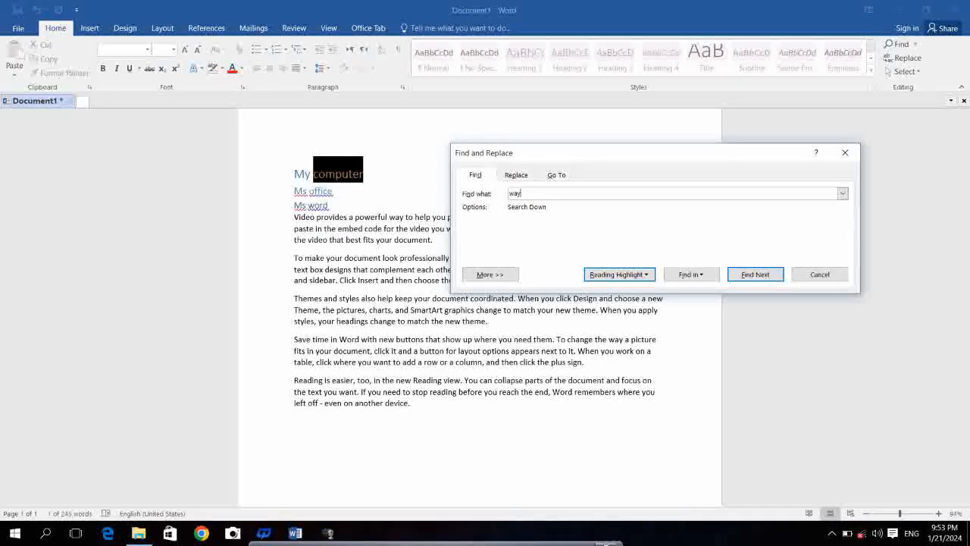
left_click(619, 274)
left_click(626, 289)
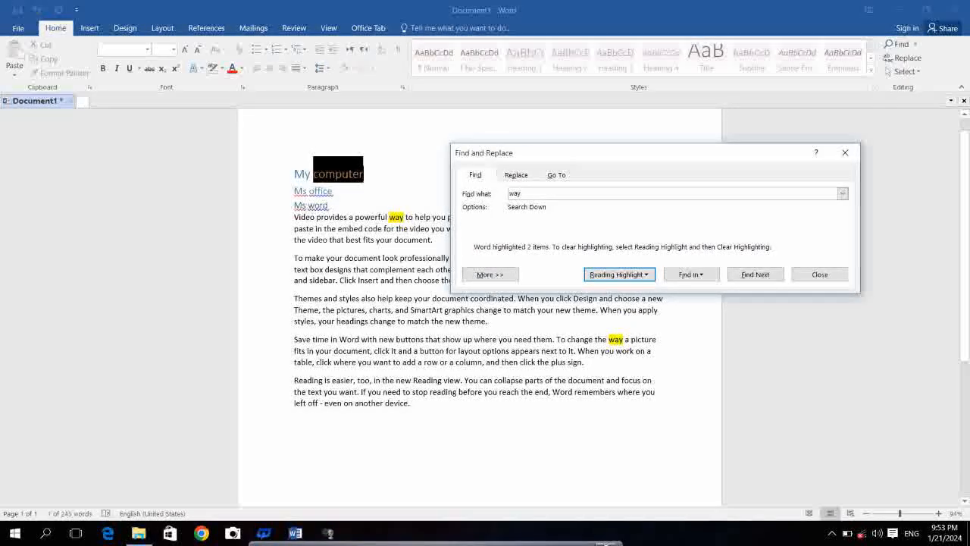
Find "way" in the main document, and look for the next occurrence without continuing past the selection
left_click(691, 275)
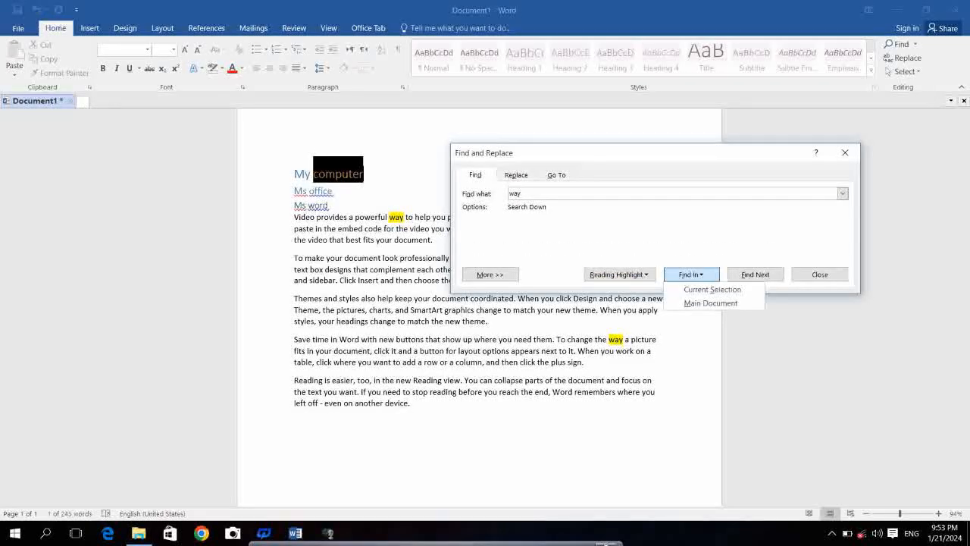
left_click(710, 302)
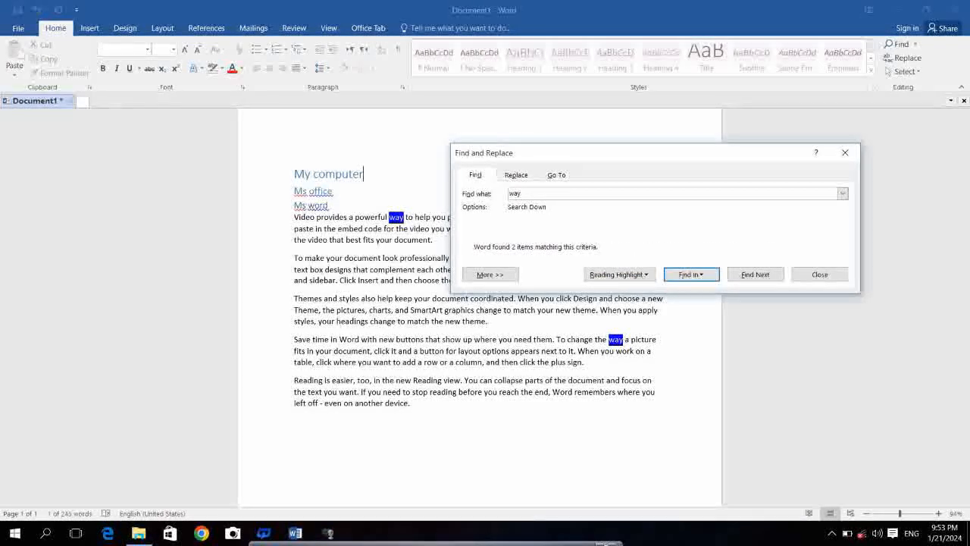
left_click(755, 274)
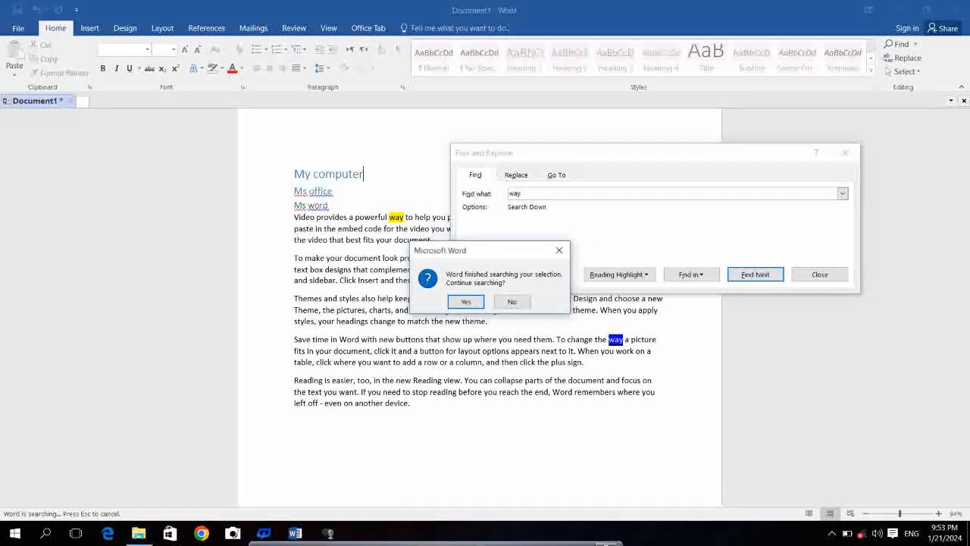
key("Escape")
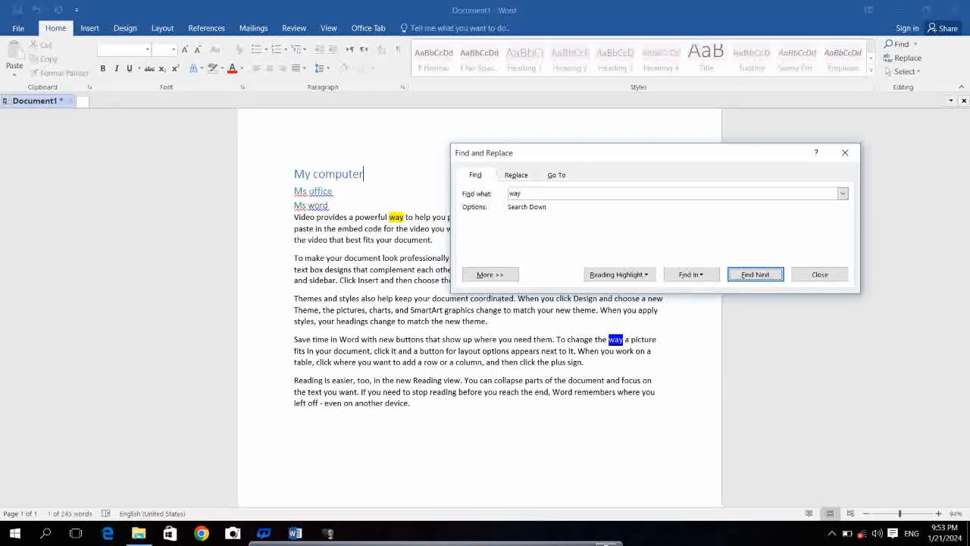
Replace every "way" in the document with "UNIQUE", continuing from the beginning, and close Find and Replace
key("ctrl+h")
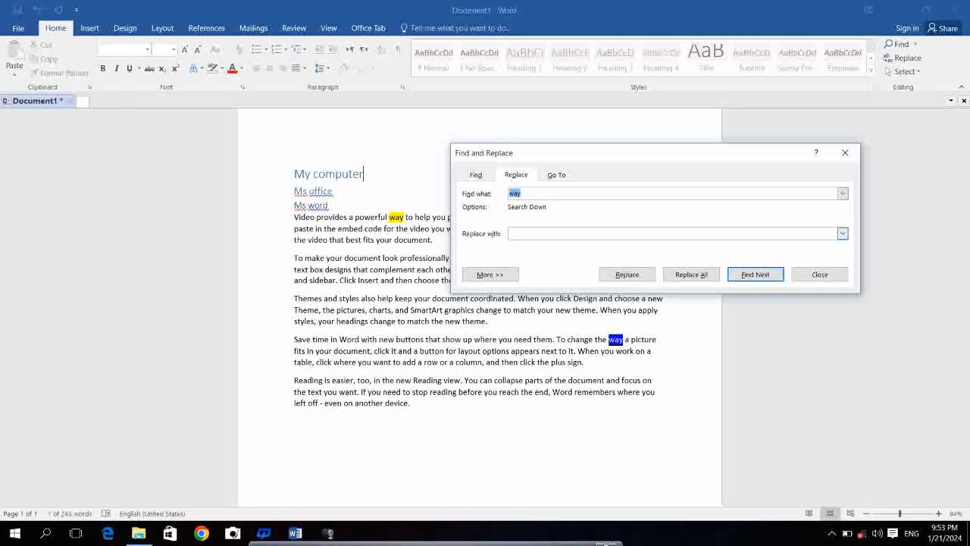
key("Tab")
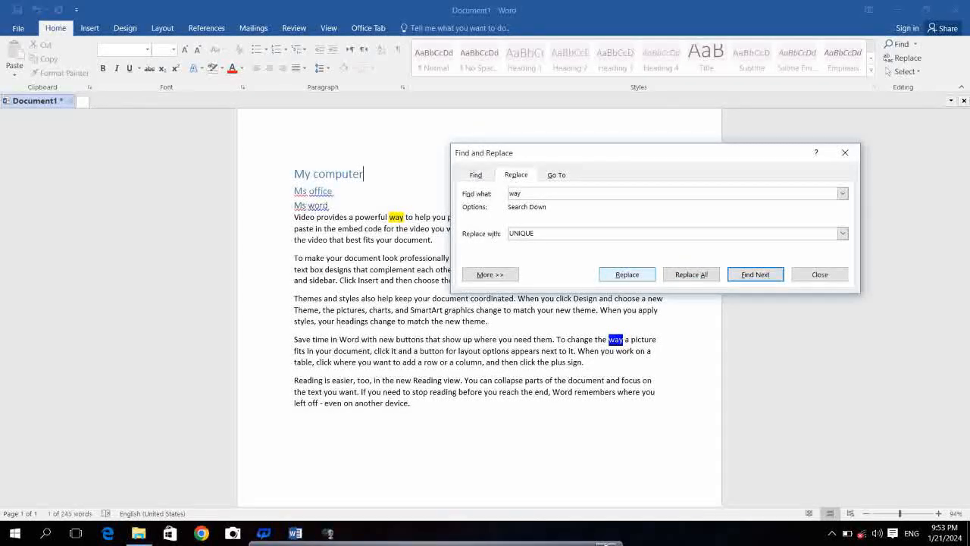
left_click(691, 274)
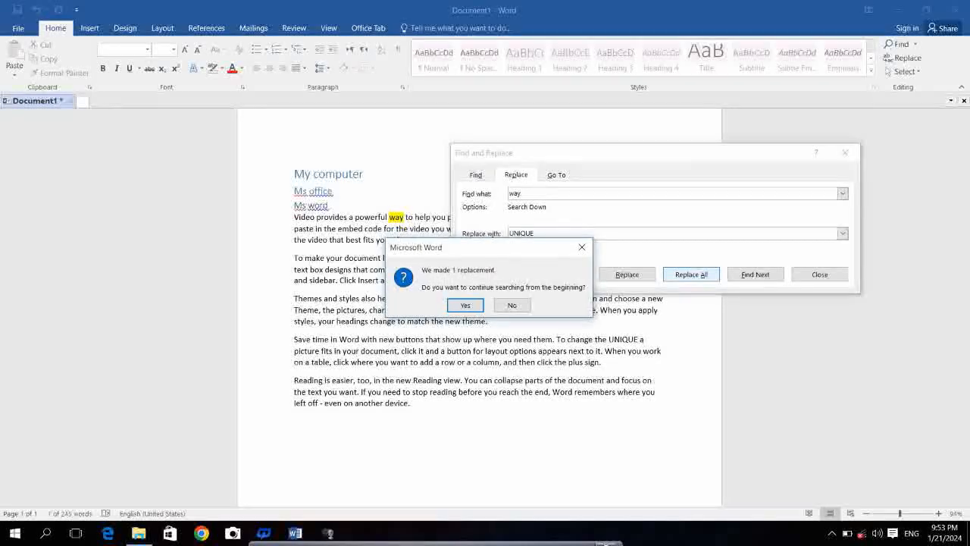
key("Return")
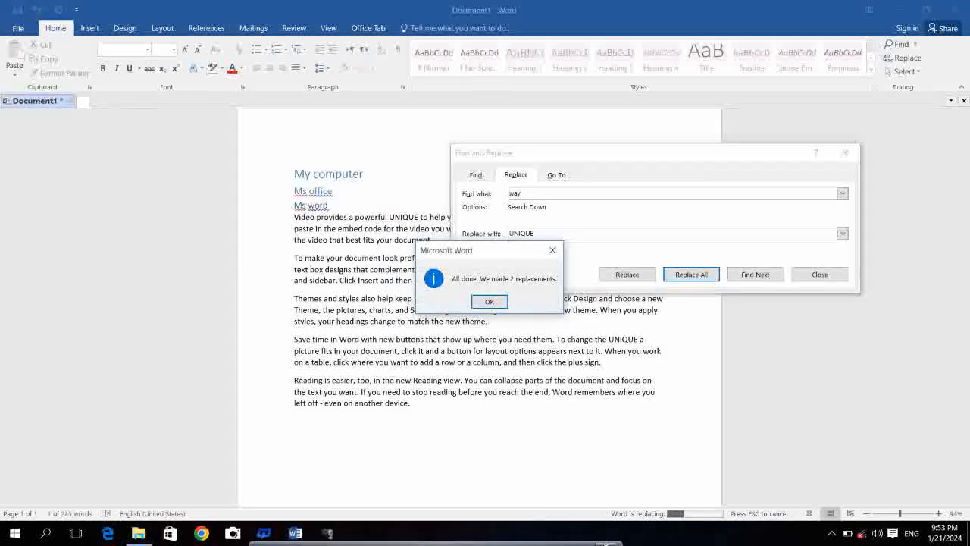
key("Return")
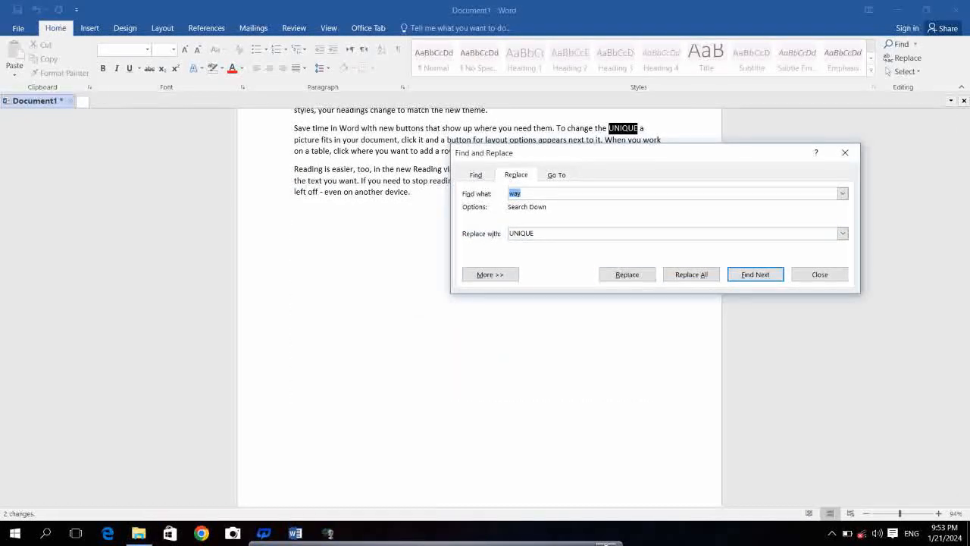
left_click(819, 275)
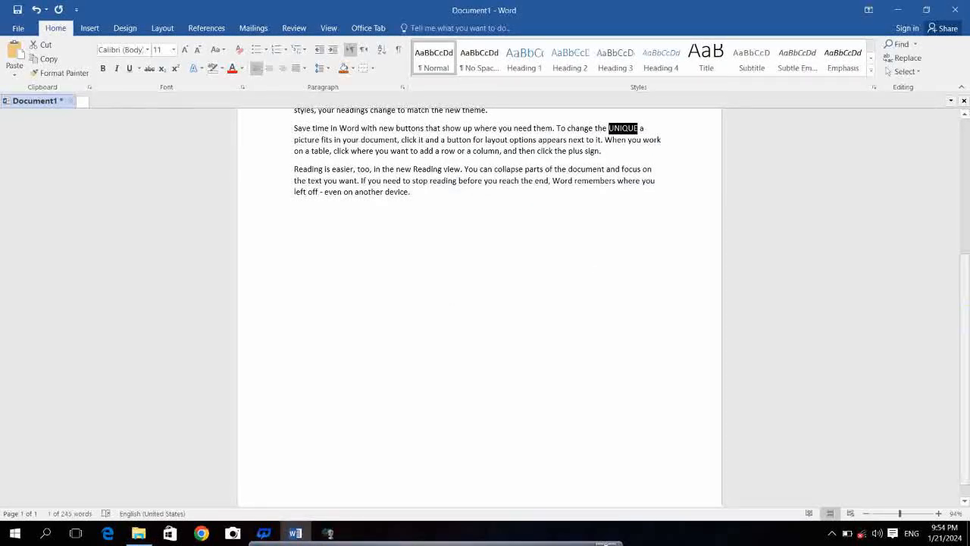
scroll(479, 303, "up", 5)
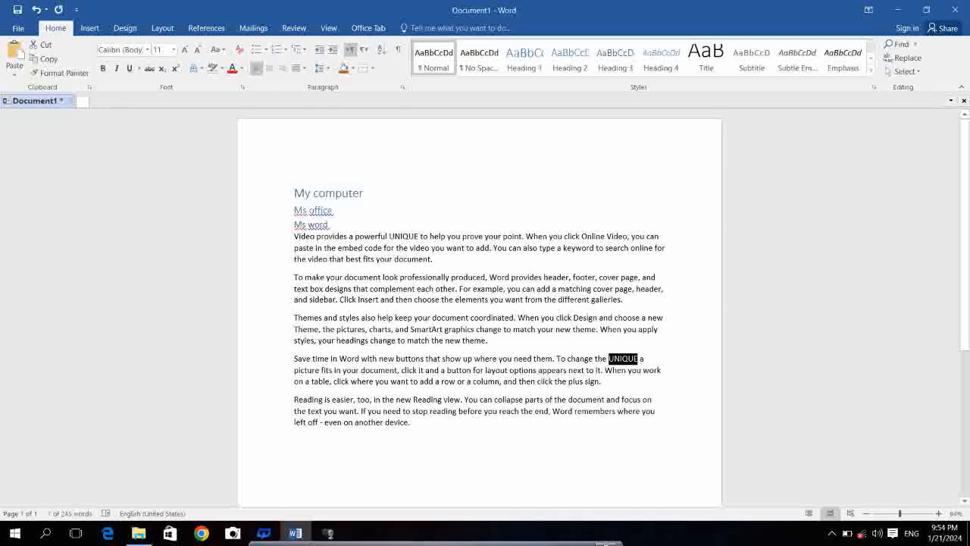
Jump to line 2 of the document with Go To, and select the entire document text
key("ctrl+g")
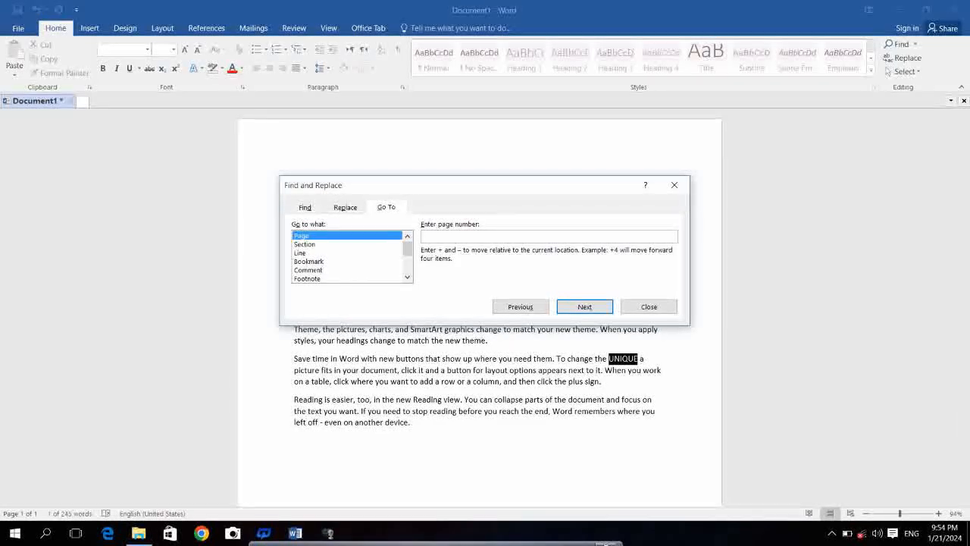
key("Down")
key("Down")
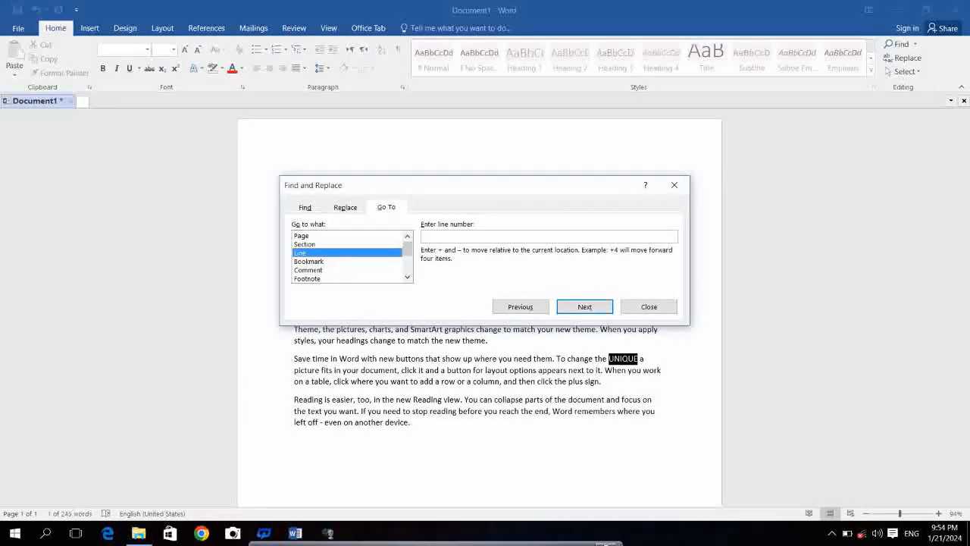
type("2")
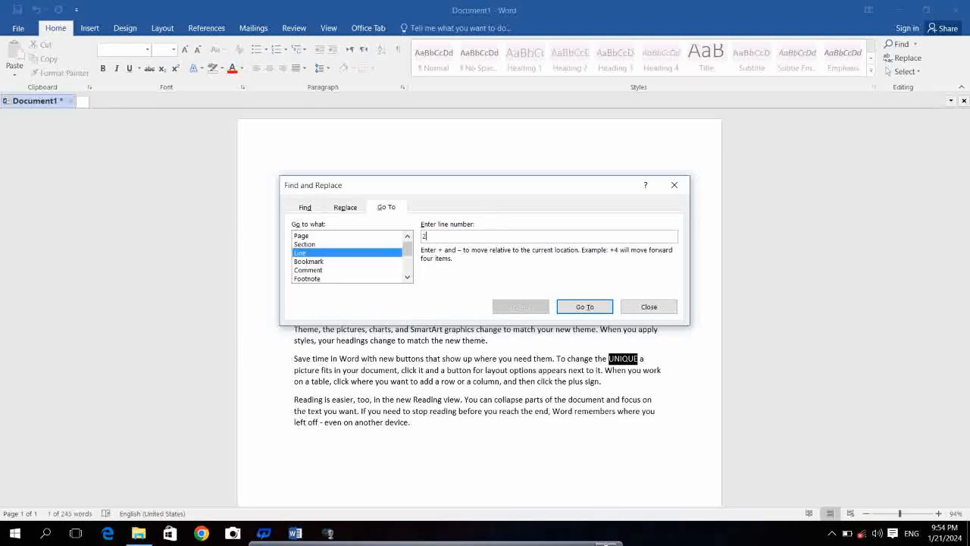
key("Return")
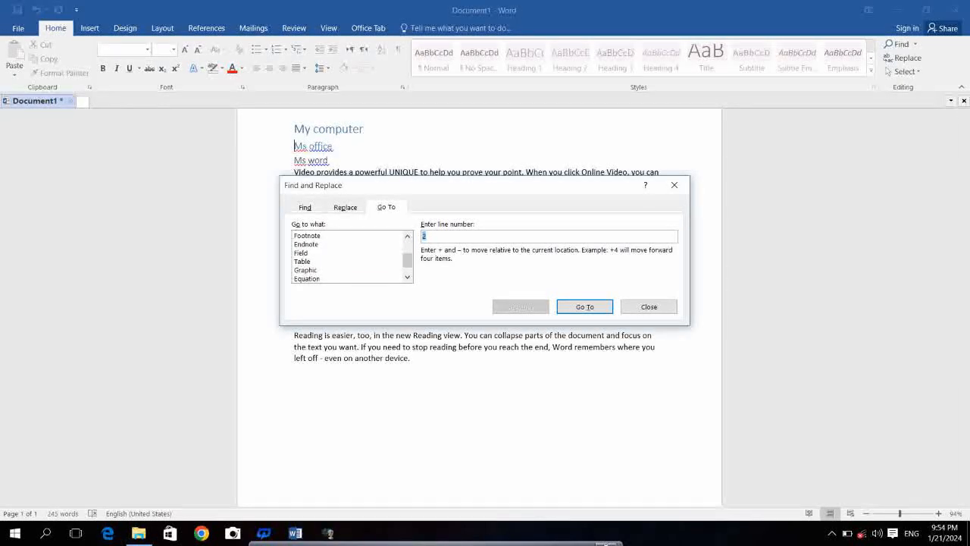
left_click(649, 307)
left_click(910, 69)
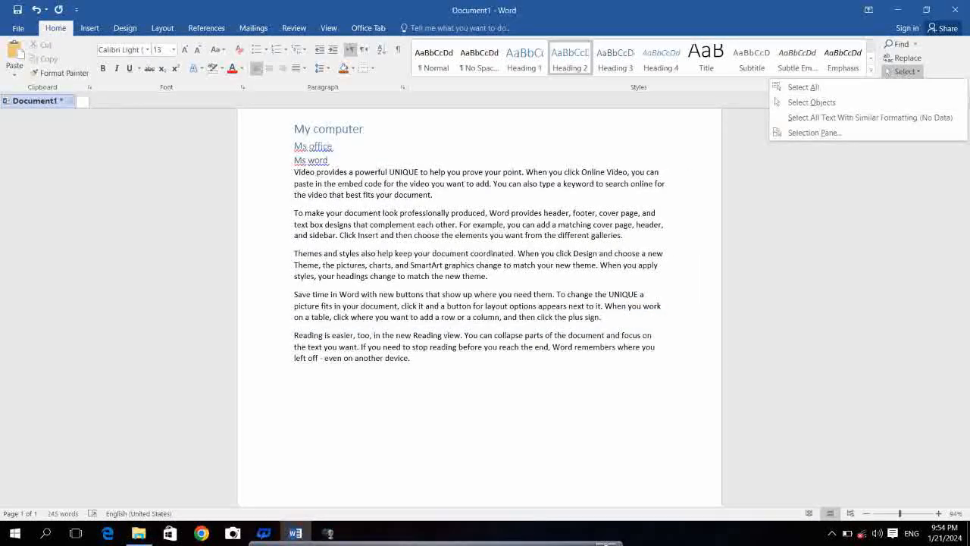
left_click(803, 87)
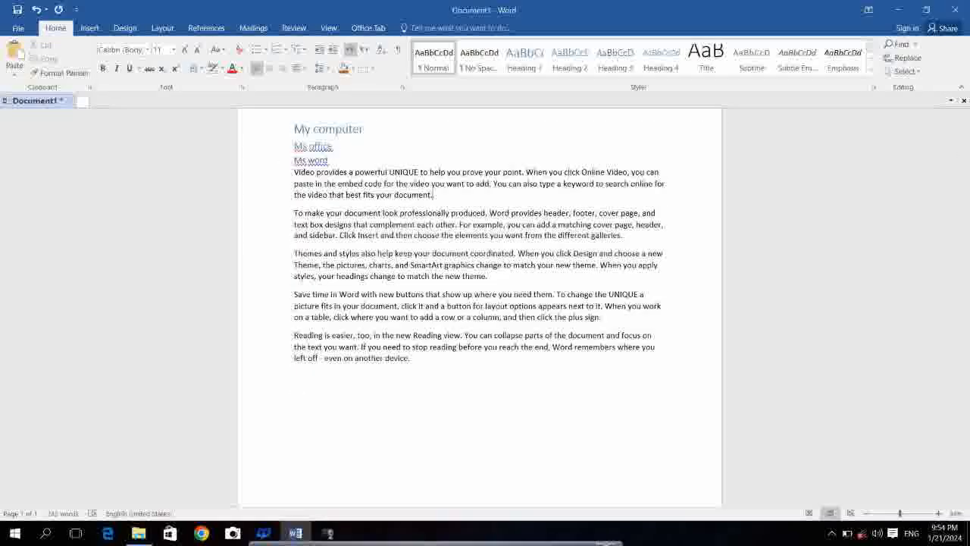
Draw a rectangle about 1.58" wide and 0.29" high over the second body paragraph and place it behind the text
left_click(89, 28)
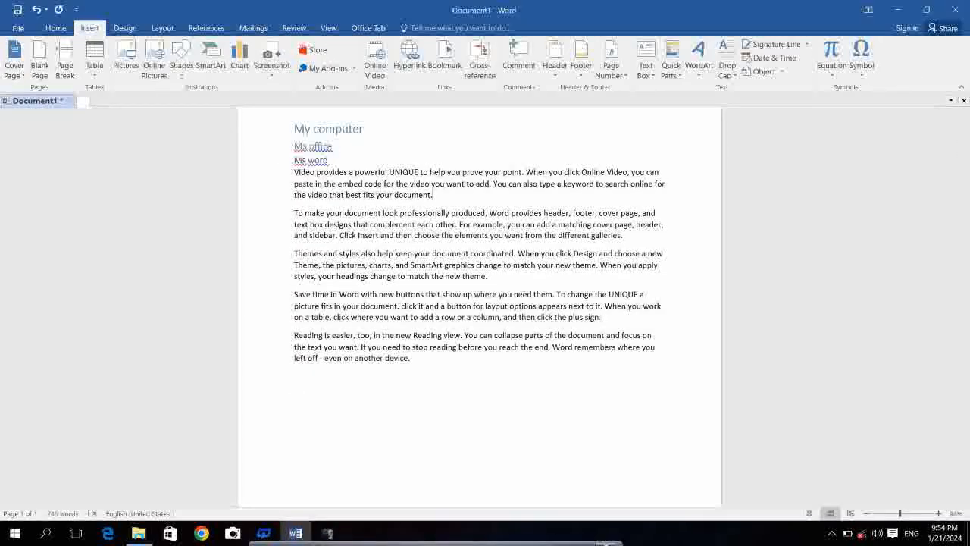
left_click(181, 59)
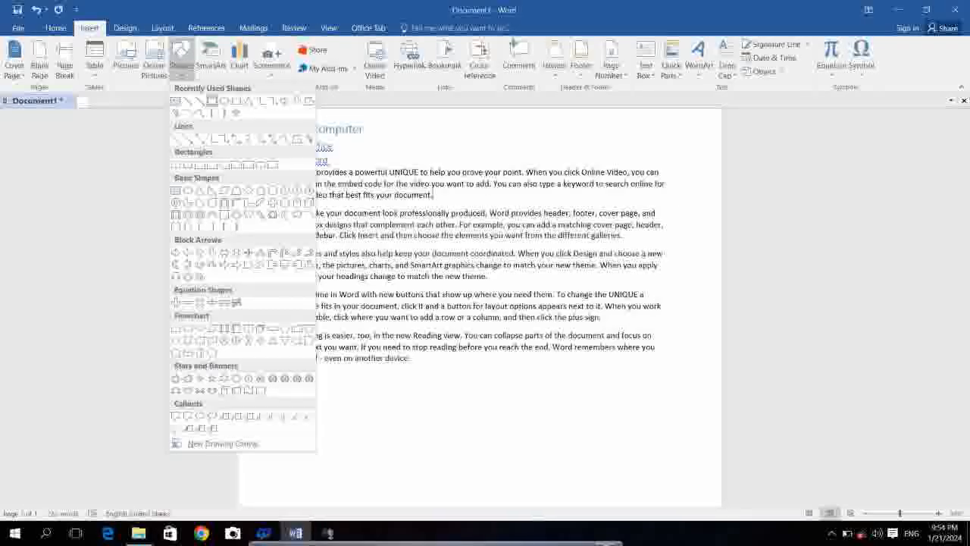
left_click(211, 102)
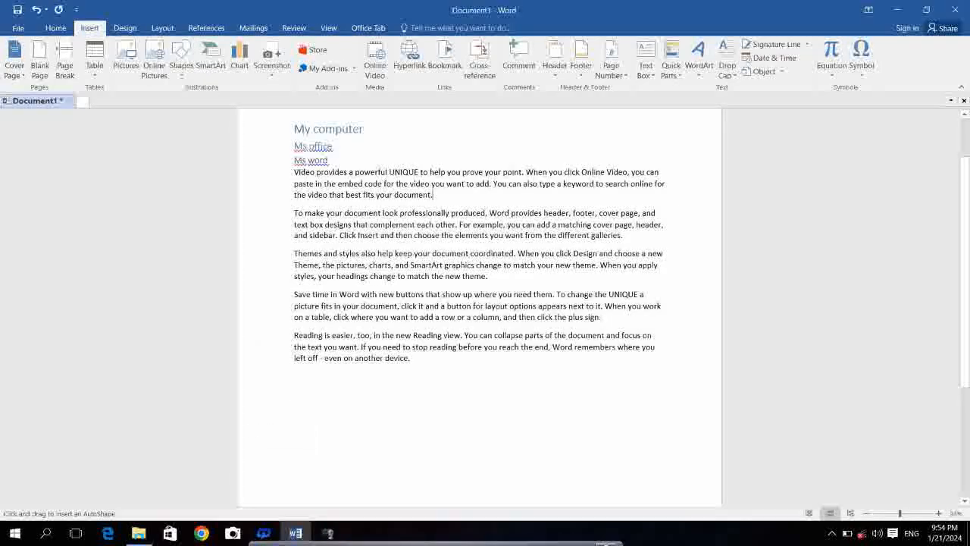
left_click_drag(430, 231, 440, 230)
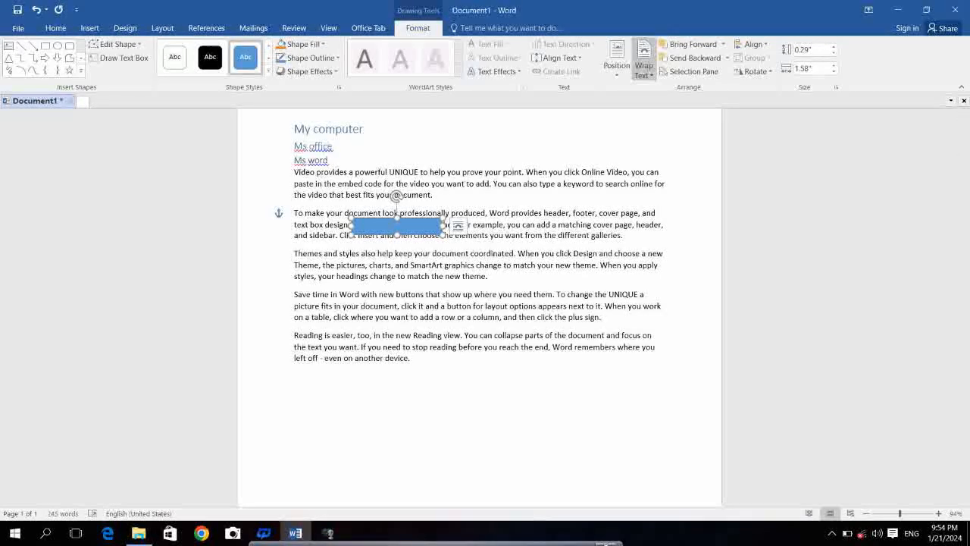
left_click(643, 61)
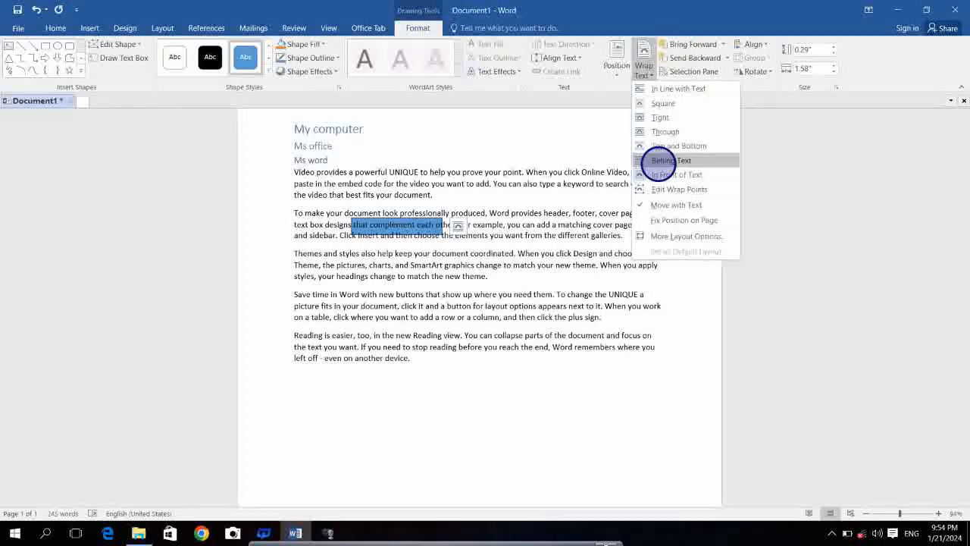
left_click(660, 161)
Delete the rectangle behind the text using Select Objects, and turn object selection mode back off
left_click_drag(435, 225, 382, 221)
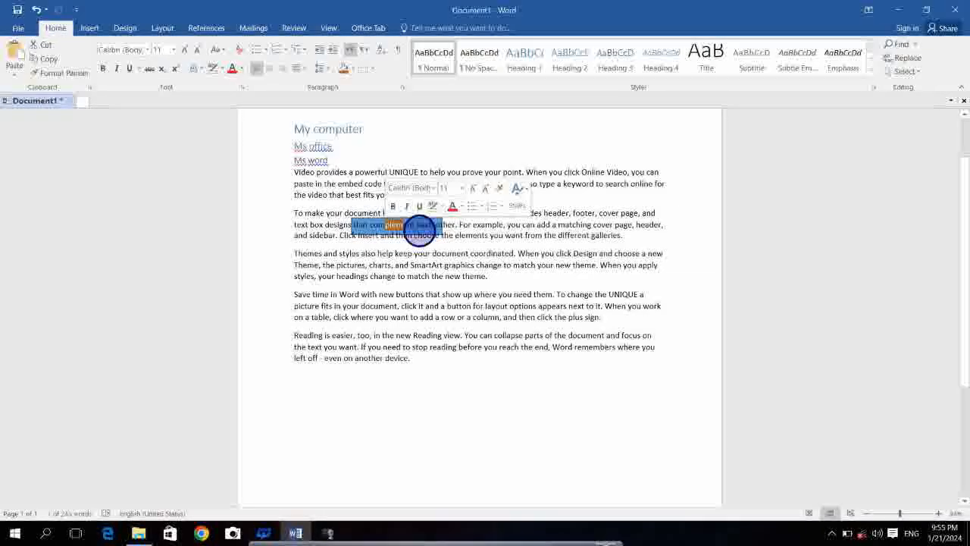
left_click(415, 234)
left_click(904, 71)
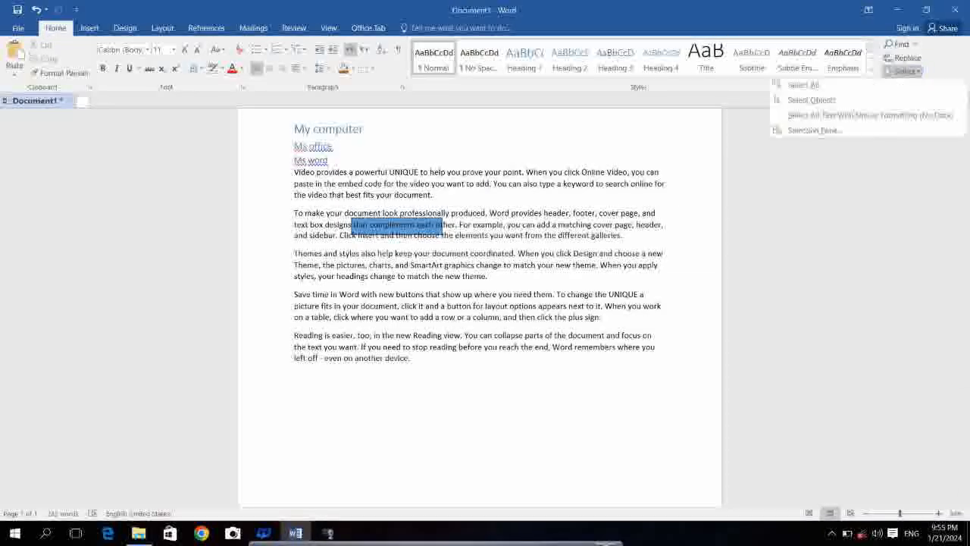
left_click(812, 102)
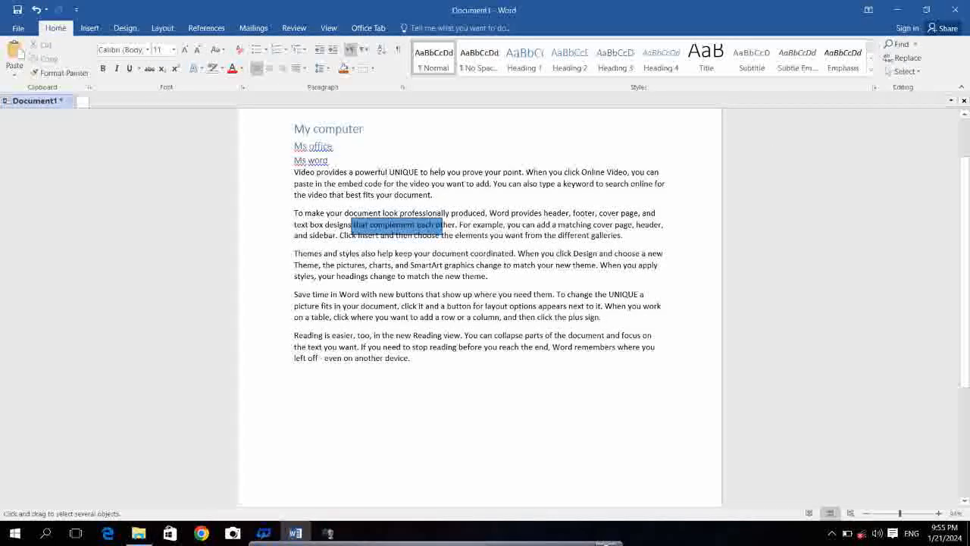
left_click(397, 225)
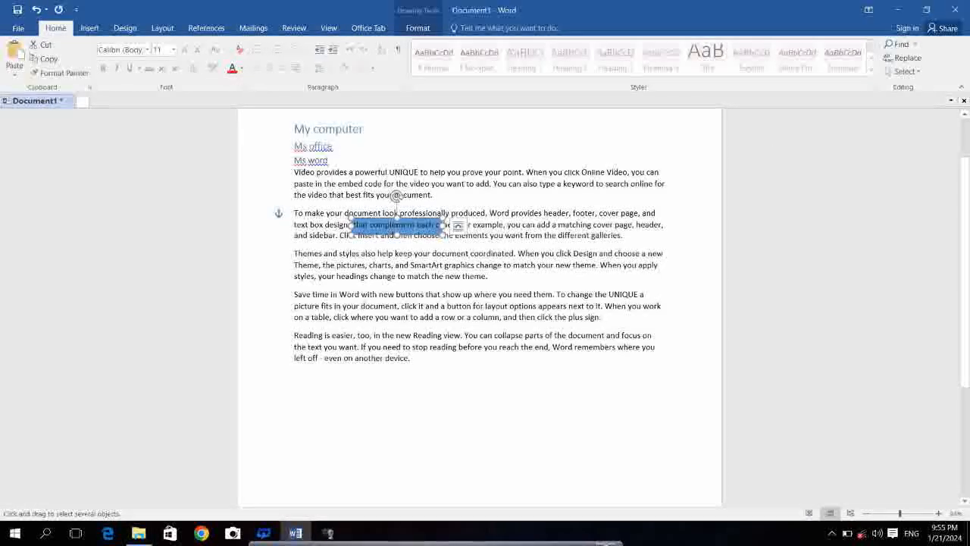
key("Delete")
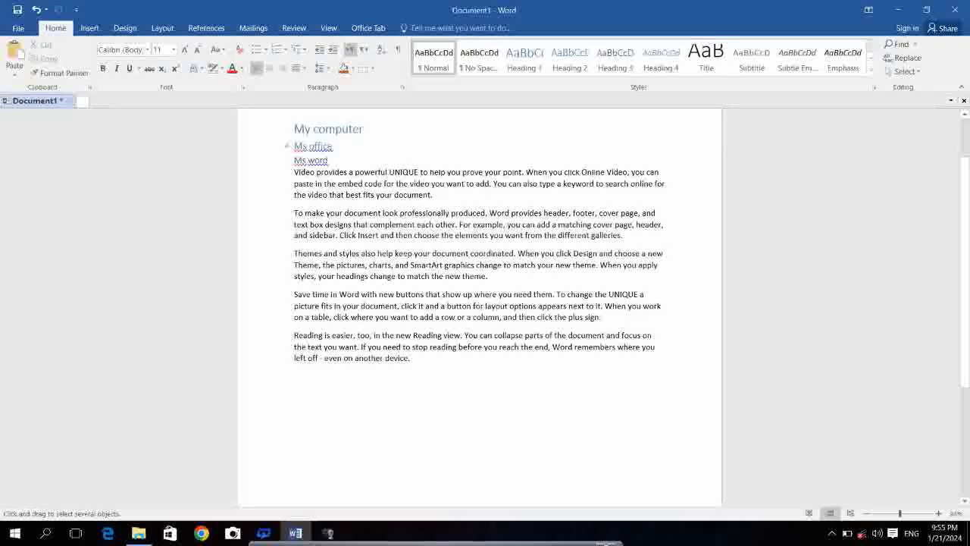
left_click(904, 71)
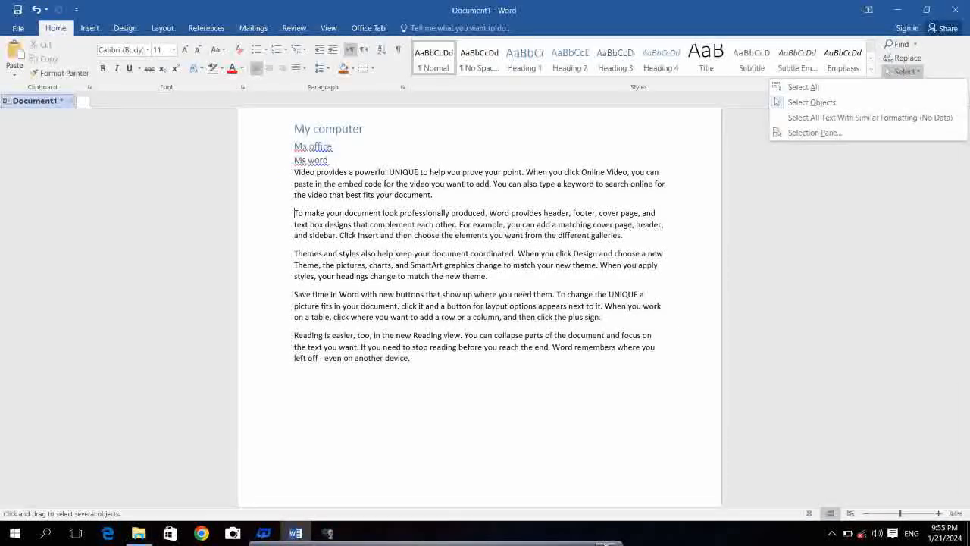
left_click(777, 102)
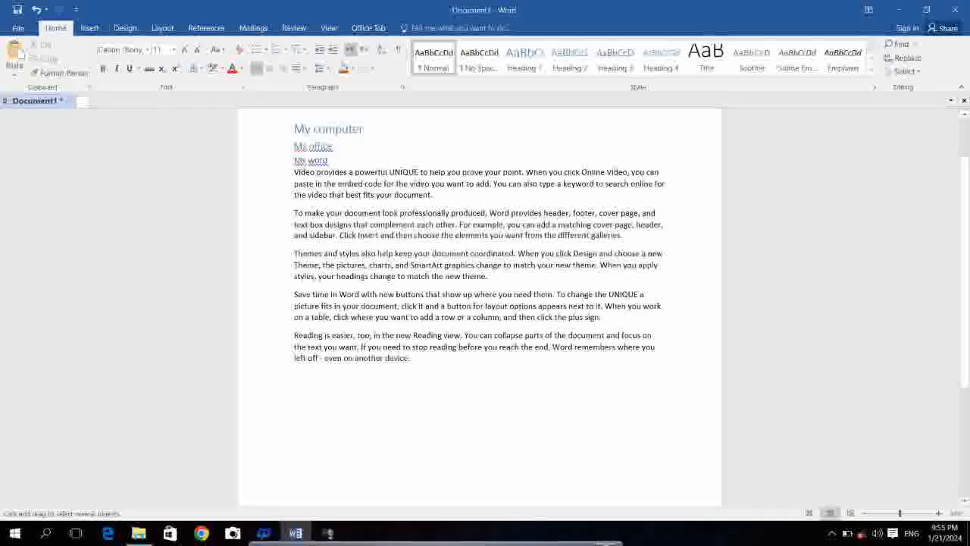
key("Escape")
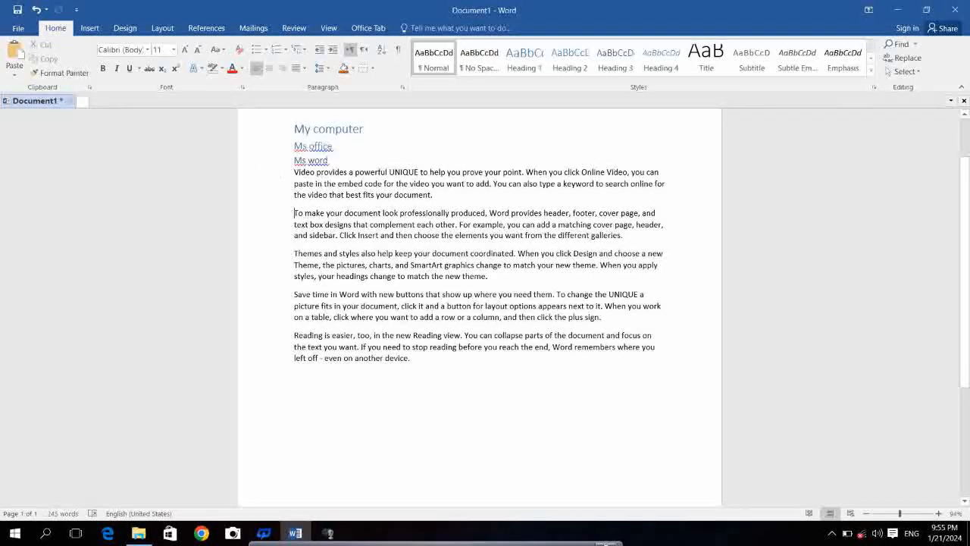
Format the first line of the first body paragraph as bold, red, 16 pt text
left_click(280, 176)
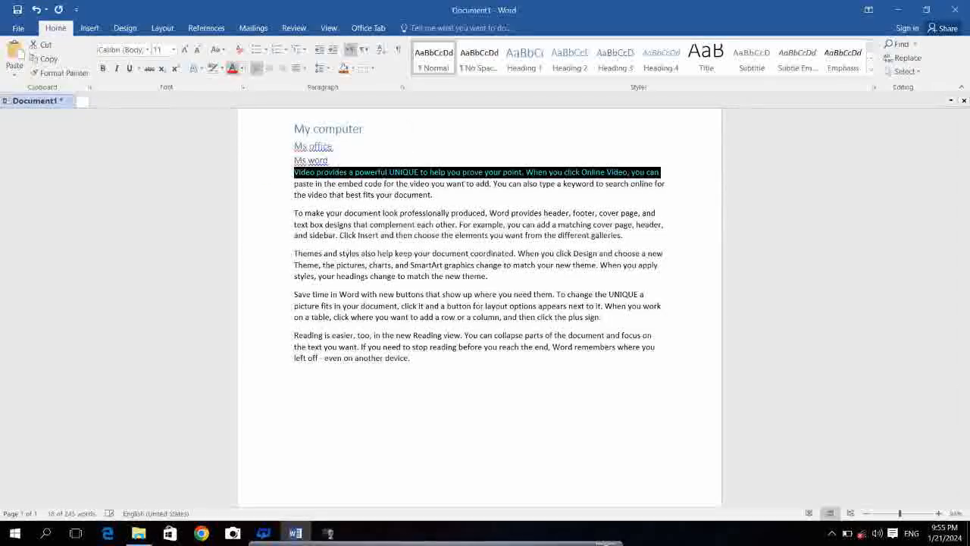
key("ctrl+shift+period")
key("ctrl+shift+period")
key("ctrl+shift+period")
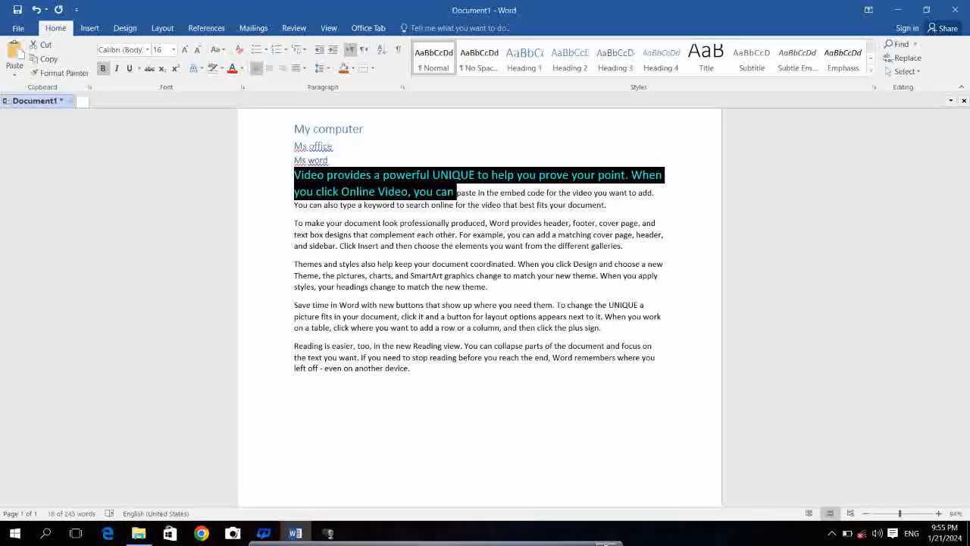
key("ctrl+b")
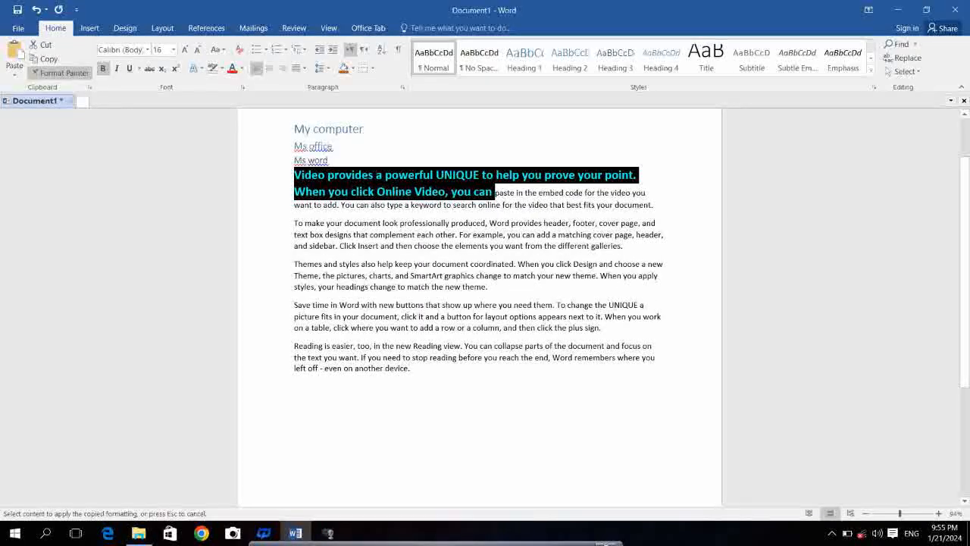
Copy the bold red formatting with Format Painter onto "designs that complement each other… Click" and "headings change to match"
left_click_drag(349, 244, 326, 235)
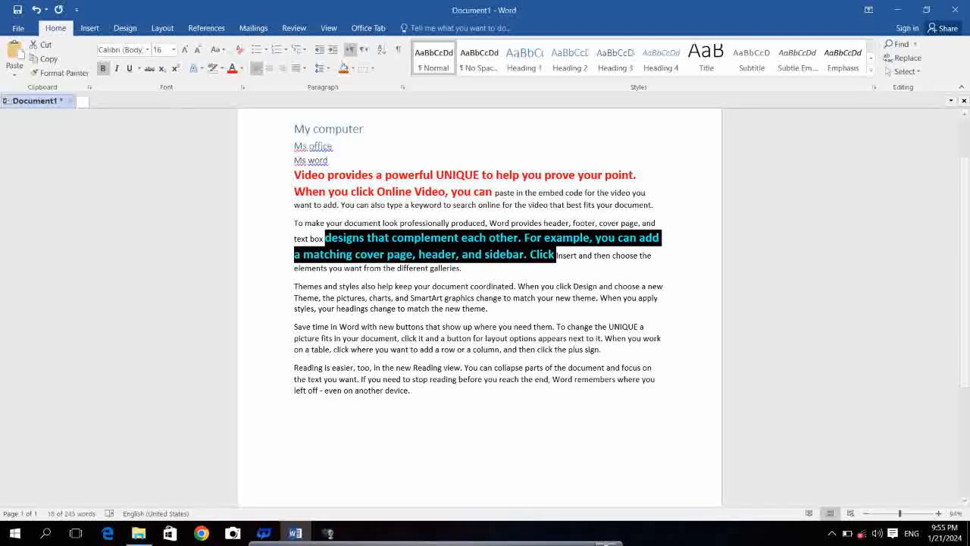
left_click(64, 73)
left_click_drag(335, 308, 455, 309)
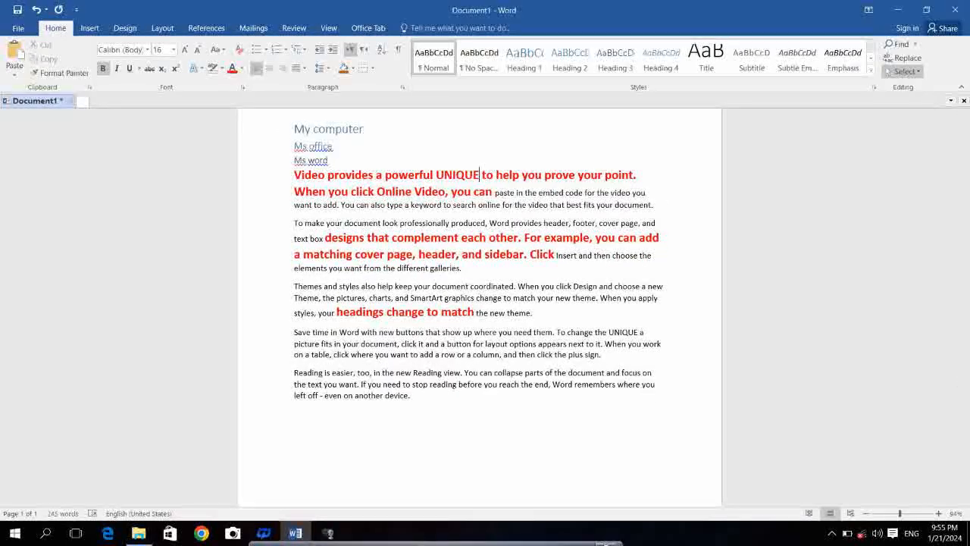
Select all text with formatting similar to the bold red text, and show the Selection pane
left_click(905, 71)
left_click(861, 118)
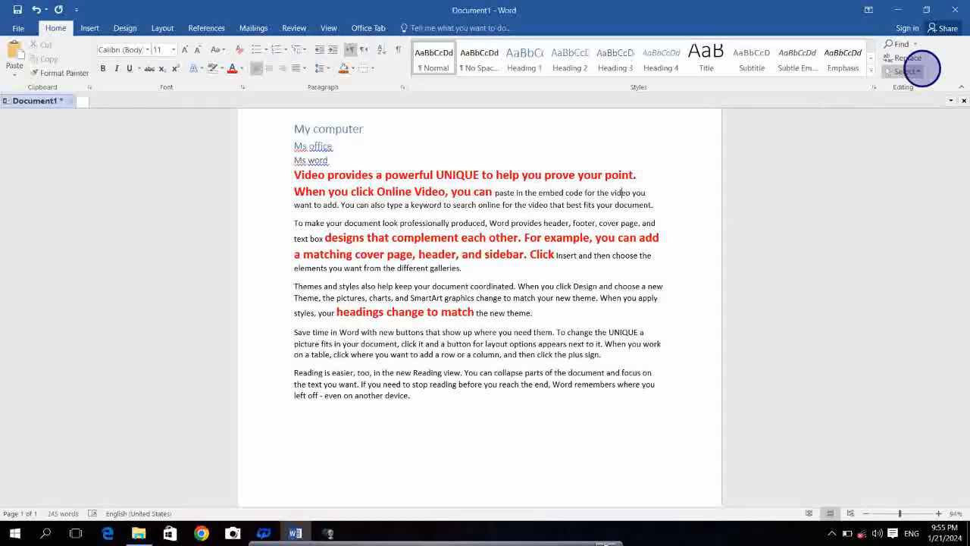
left_click(917, 70)
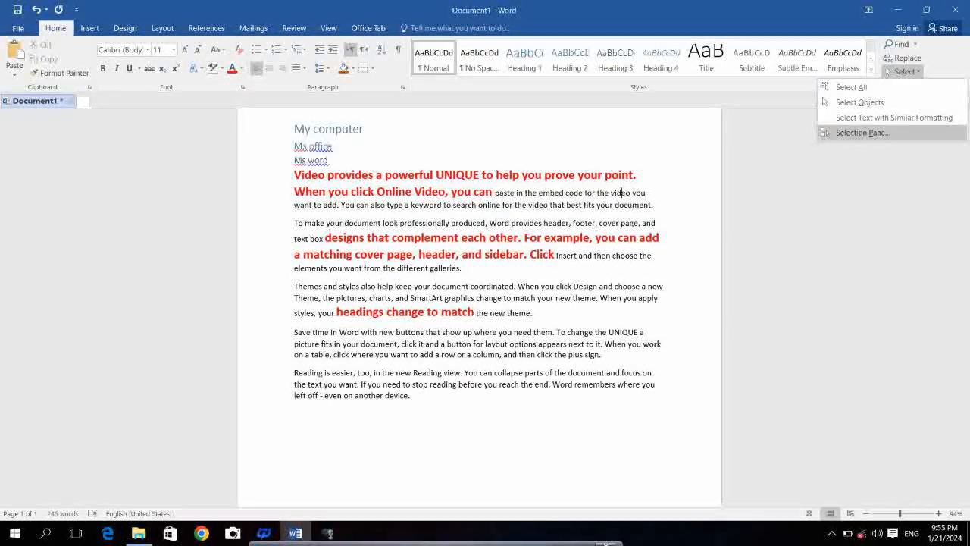
left_click(862, 132)
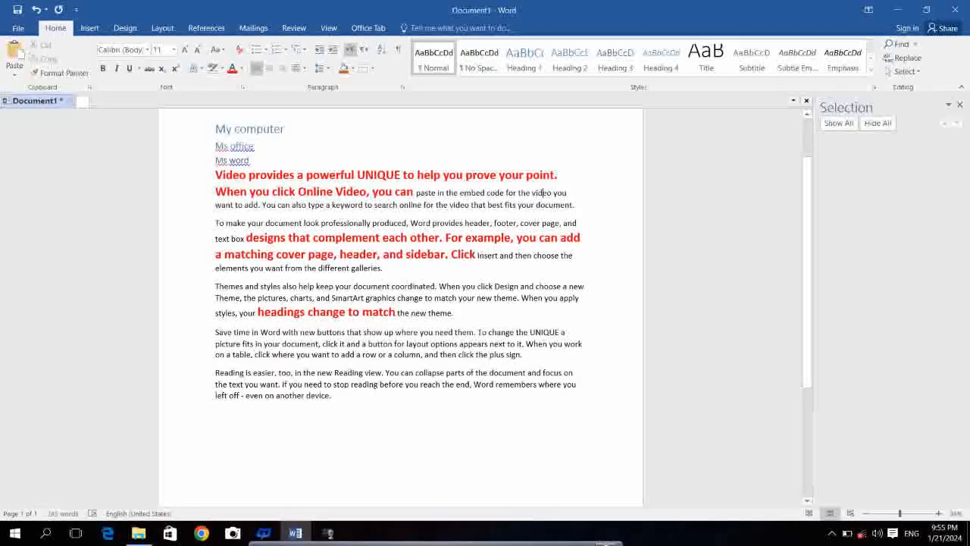
Draw a circle about 2.65" wide and 2.67" high over the body text, and a smaller oval about 1.12" by 1.47" inside it
left_click(90, 28)
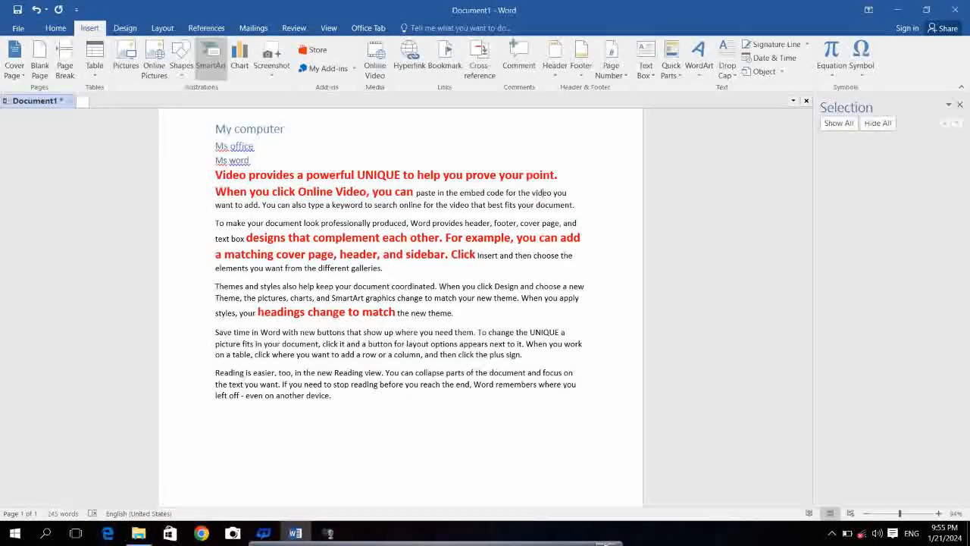
left_click(182, 61)
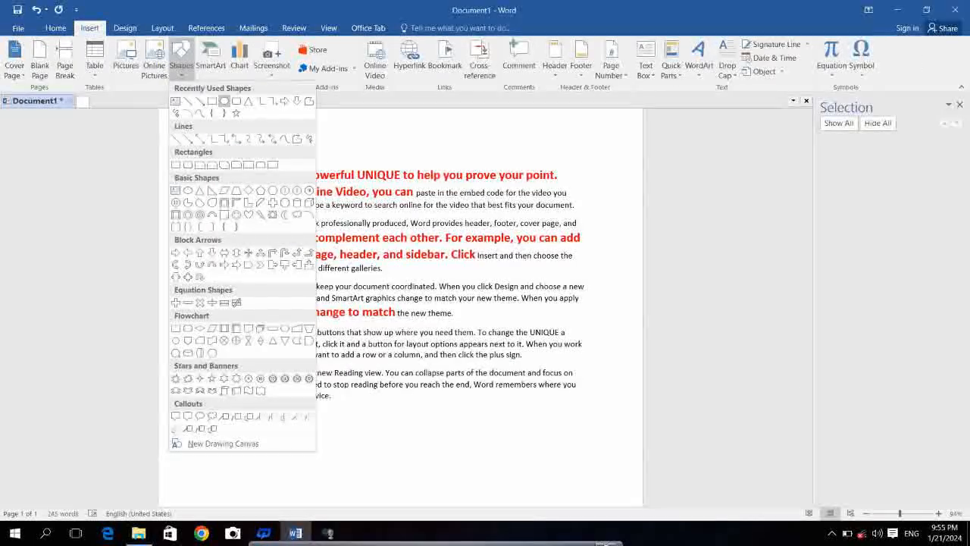
left_click(222, 113)
left_click_drag(327, 211, 370, 257)
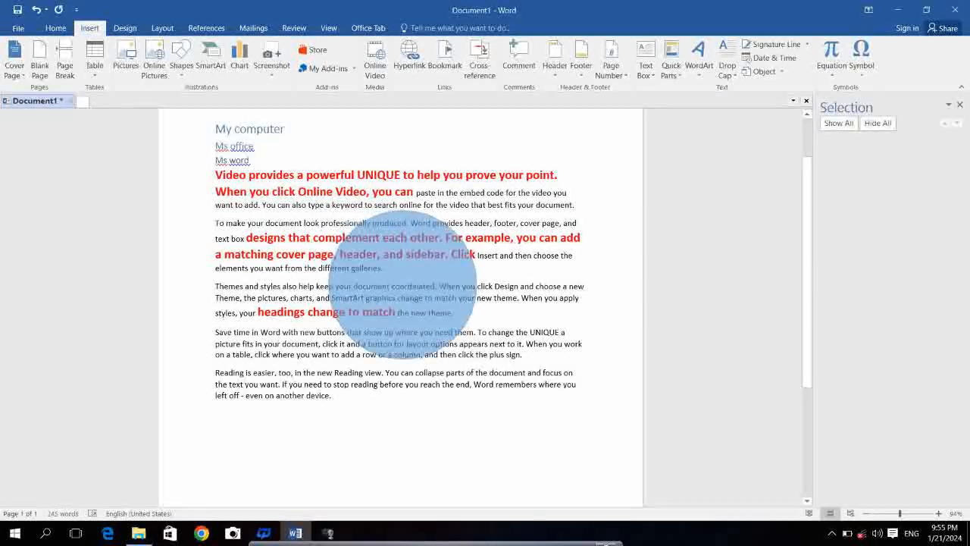
left_click_drag(476, 360, 481, 363)
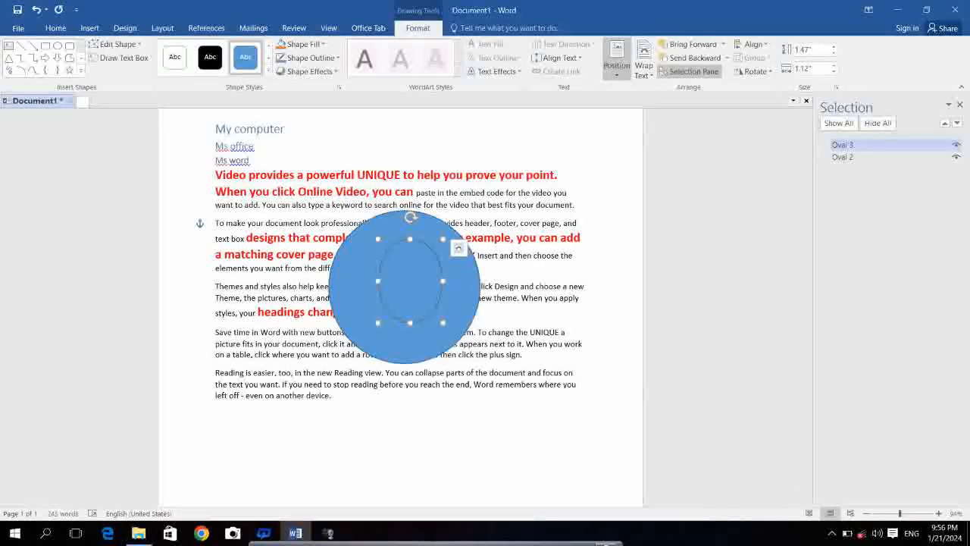
Send the small oval backward behind the large circle, and move the circle slightly up and to the left
left_click(691, 57)
left_click(363, 241)
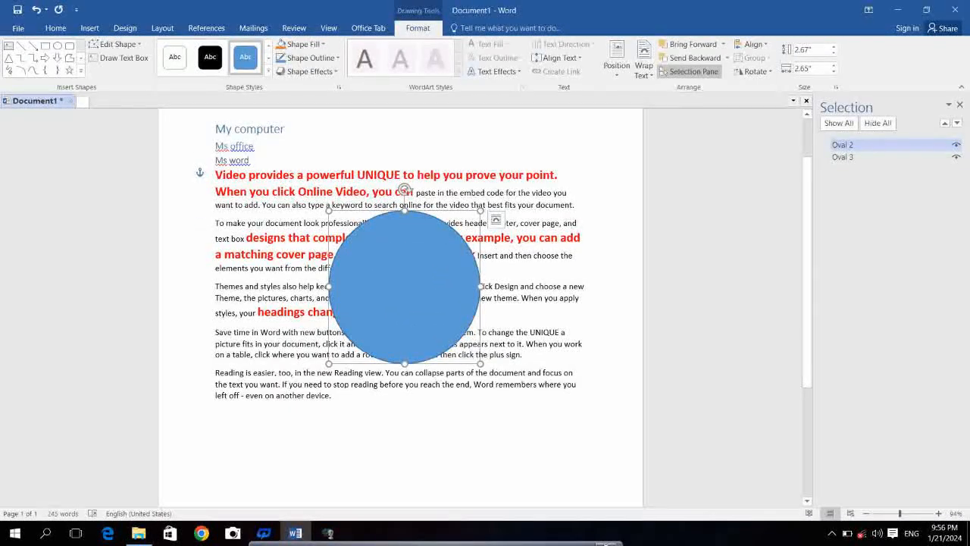
left_click_drag(404, 287, 401, 287)
left_click_drag(259, 345, 400, 279)
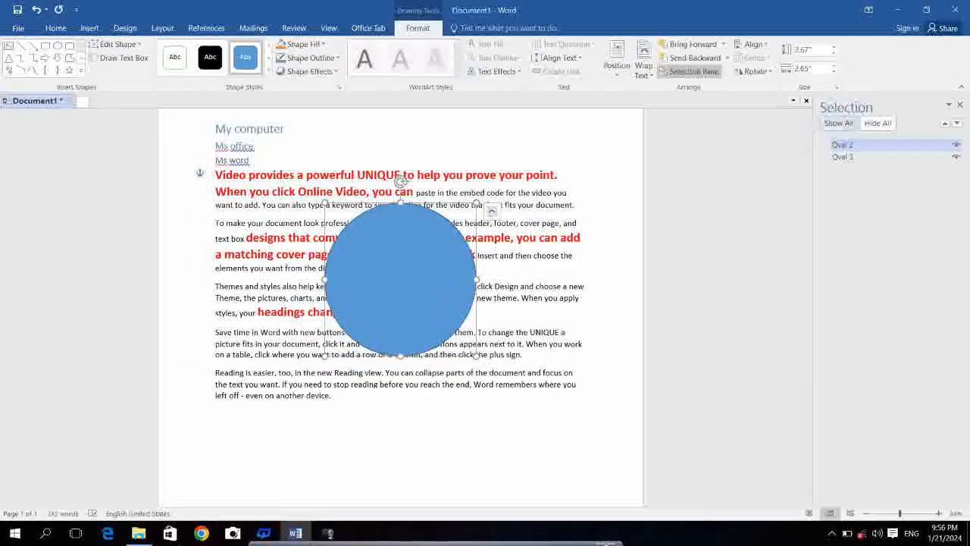
Select Oval 3 from the object list and bring it forward in front of the large circle
left_click(842, 157)
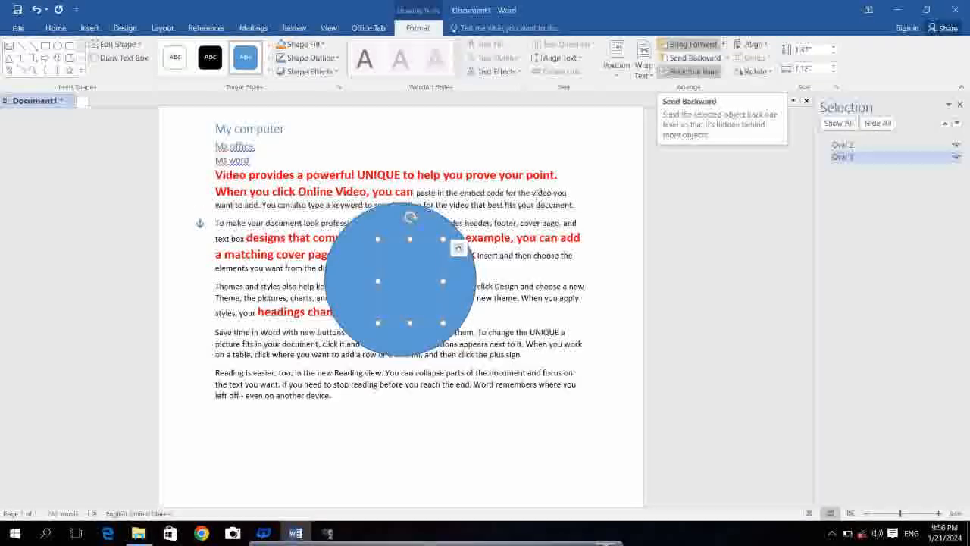
left_click(691, 44)
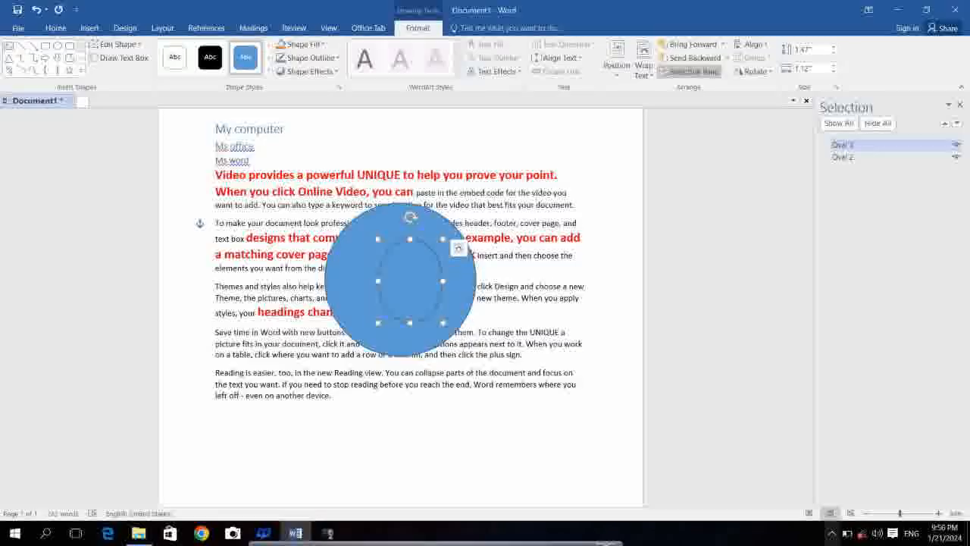
left_click(831, 533)
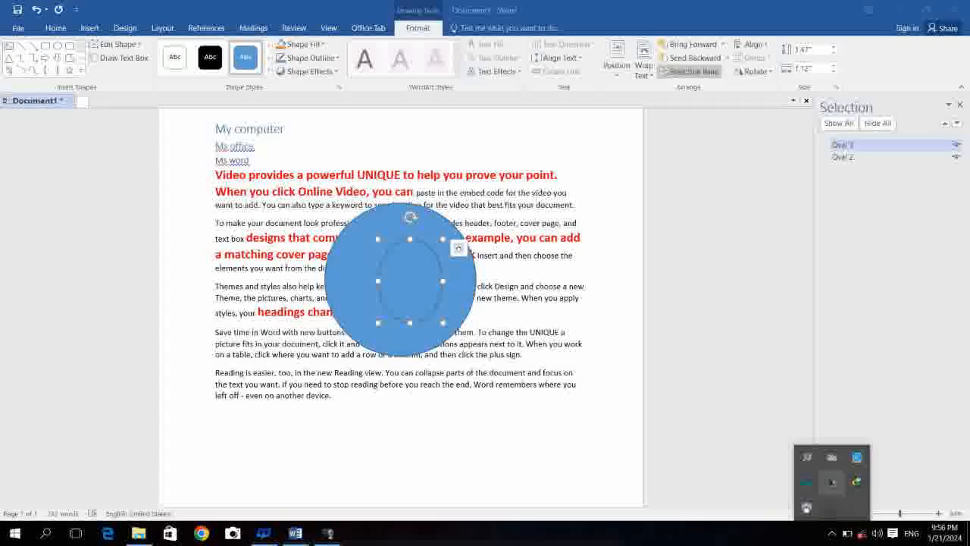
right_click(832, 482)
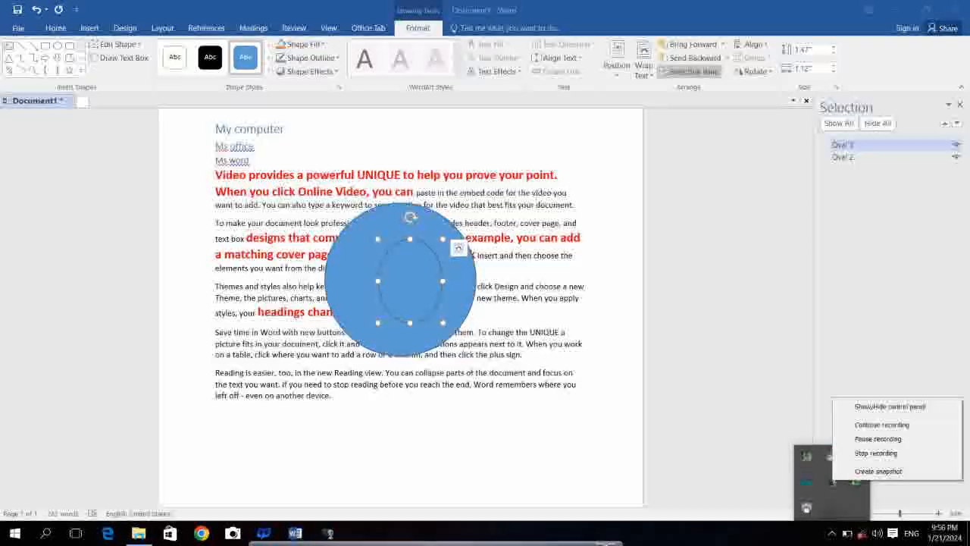
left_click(876, 453)
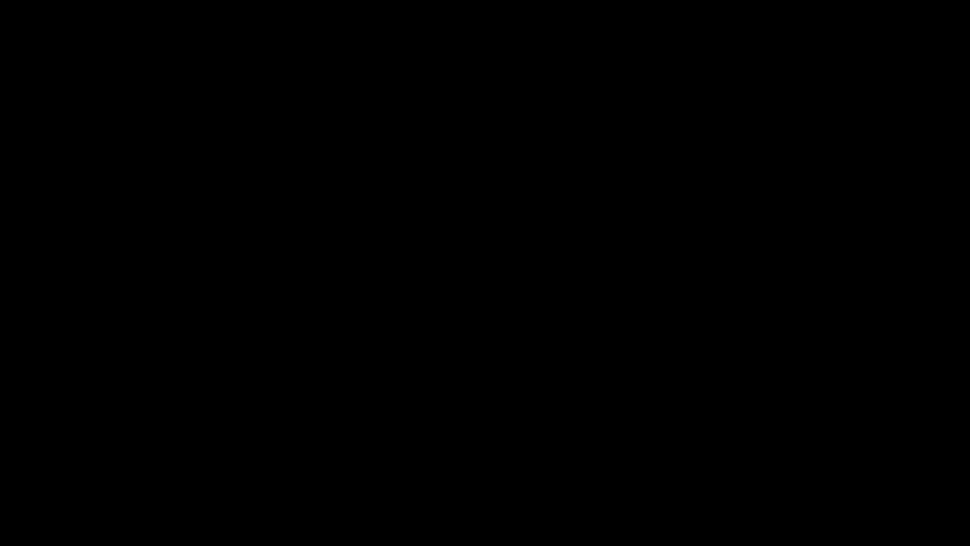